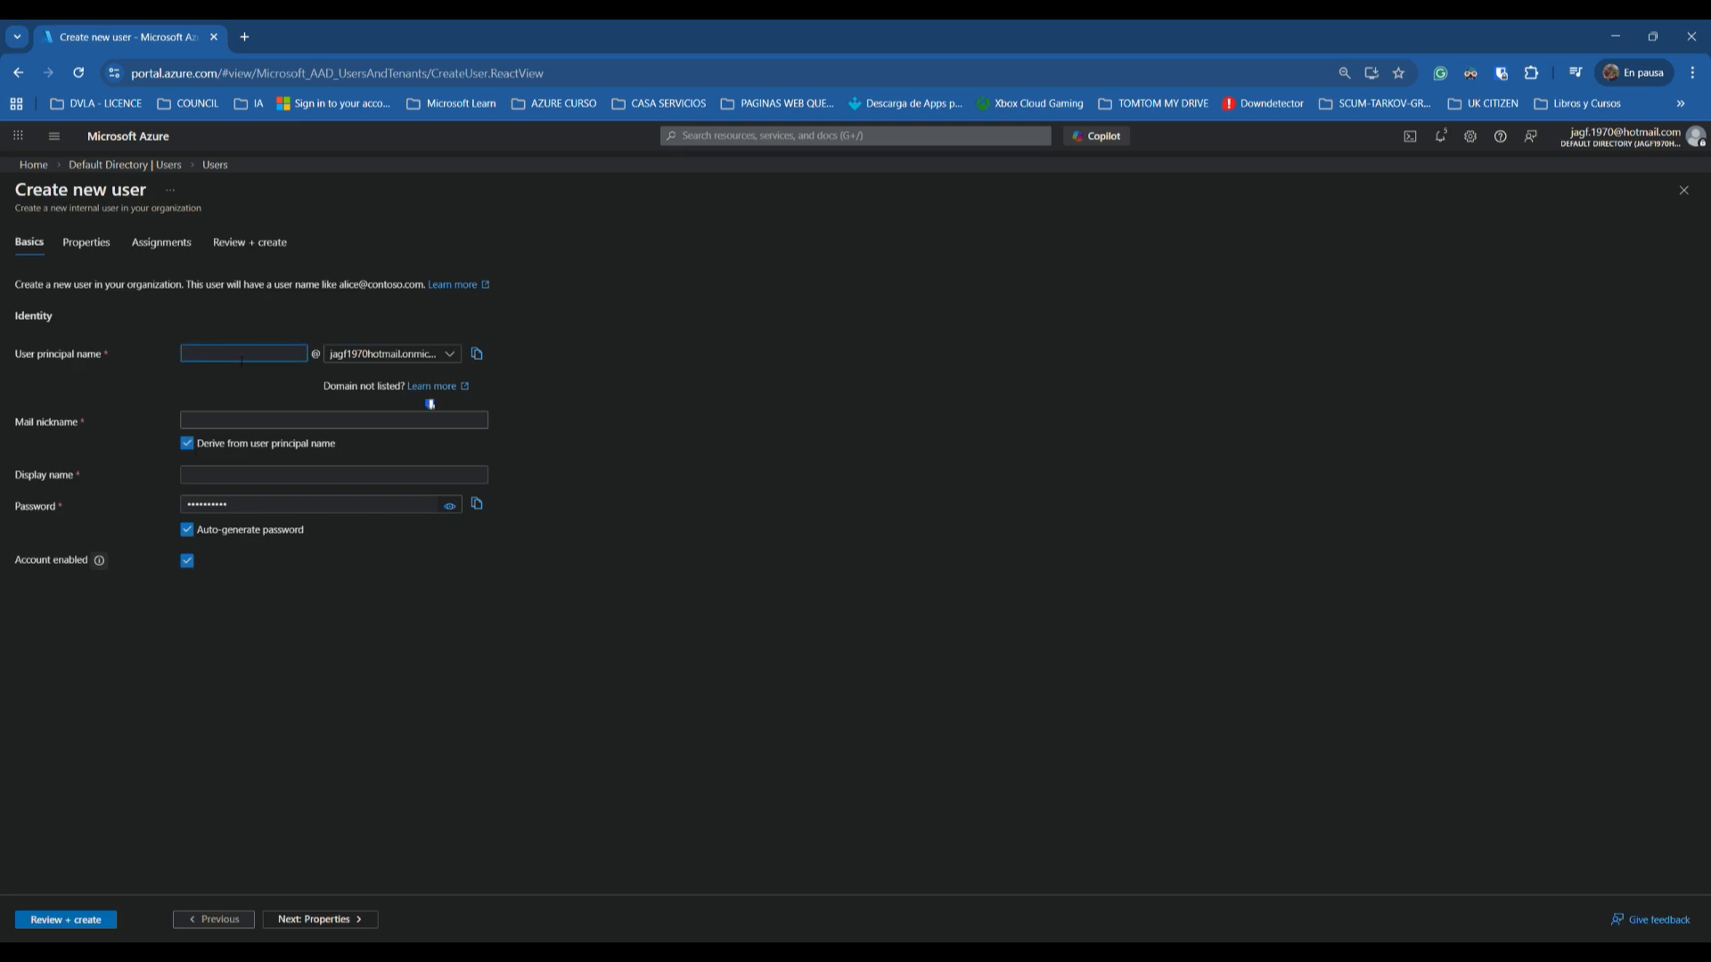
Step: Enter principal name Admin01 and display name admin01, and paste a manual password instead of auto-generating one
type("Admin01")
left_click(258, 478)
type("adm")
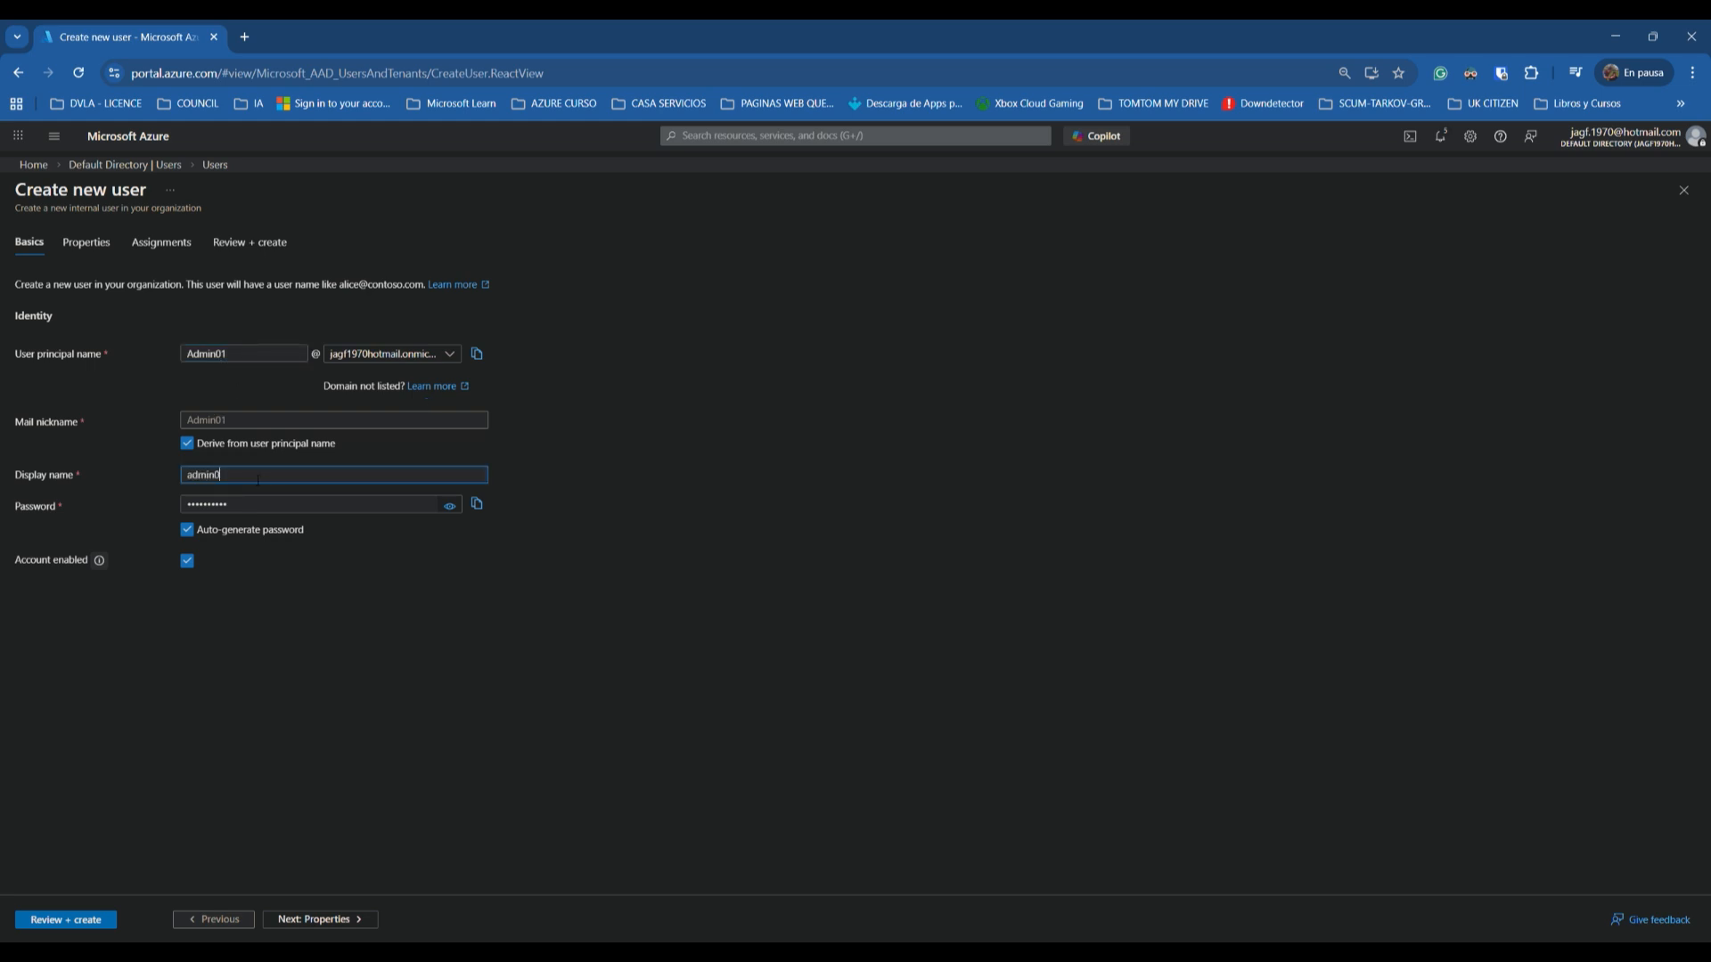
left_click(189, 530)
left_click(324, 510)
key("ctrl+v")
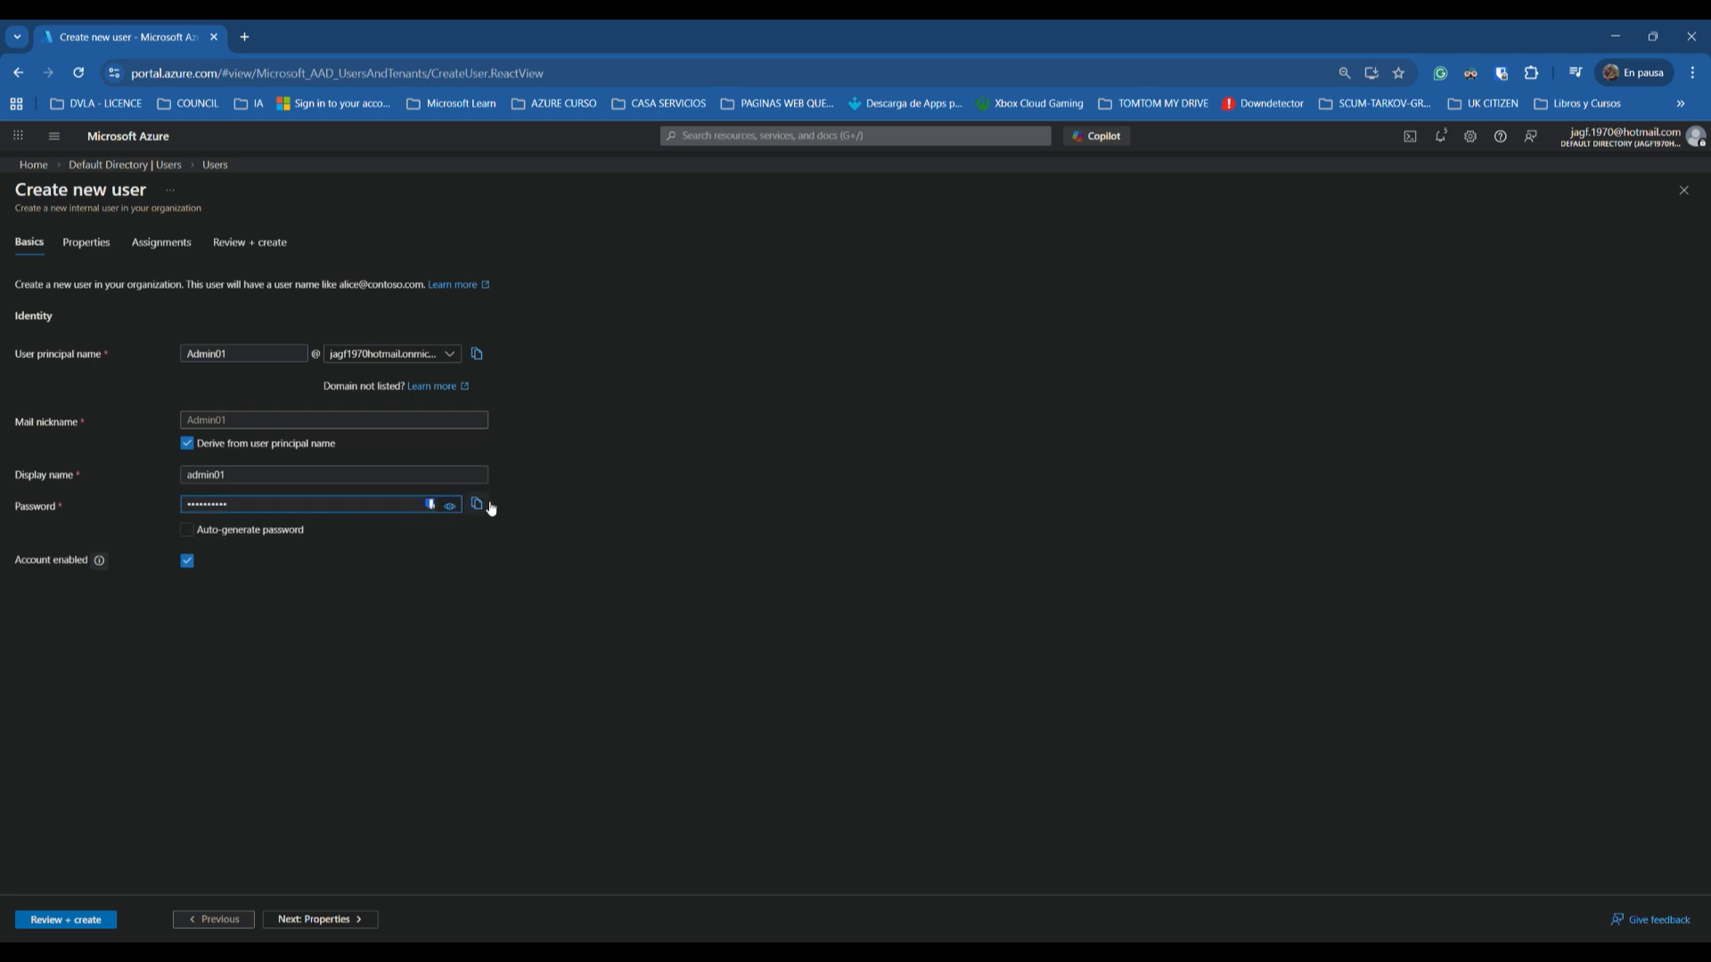
left_click(450, 506)
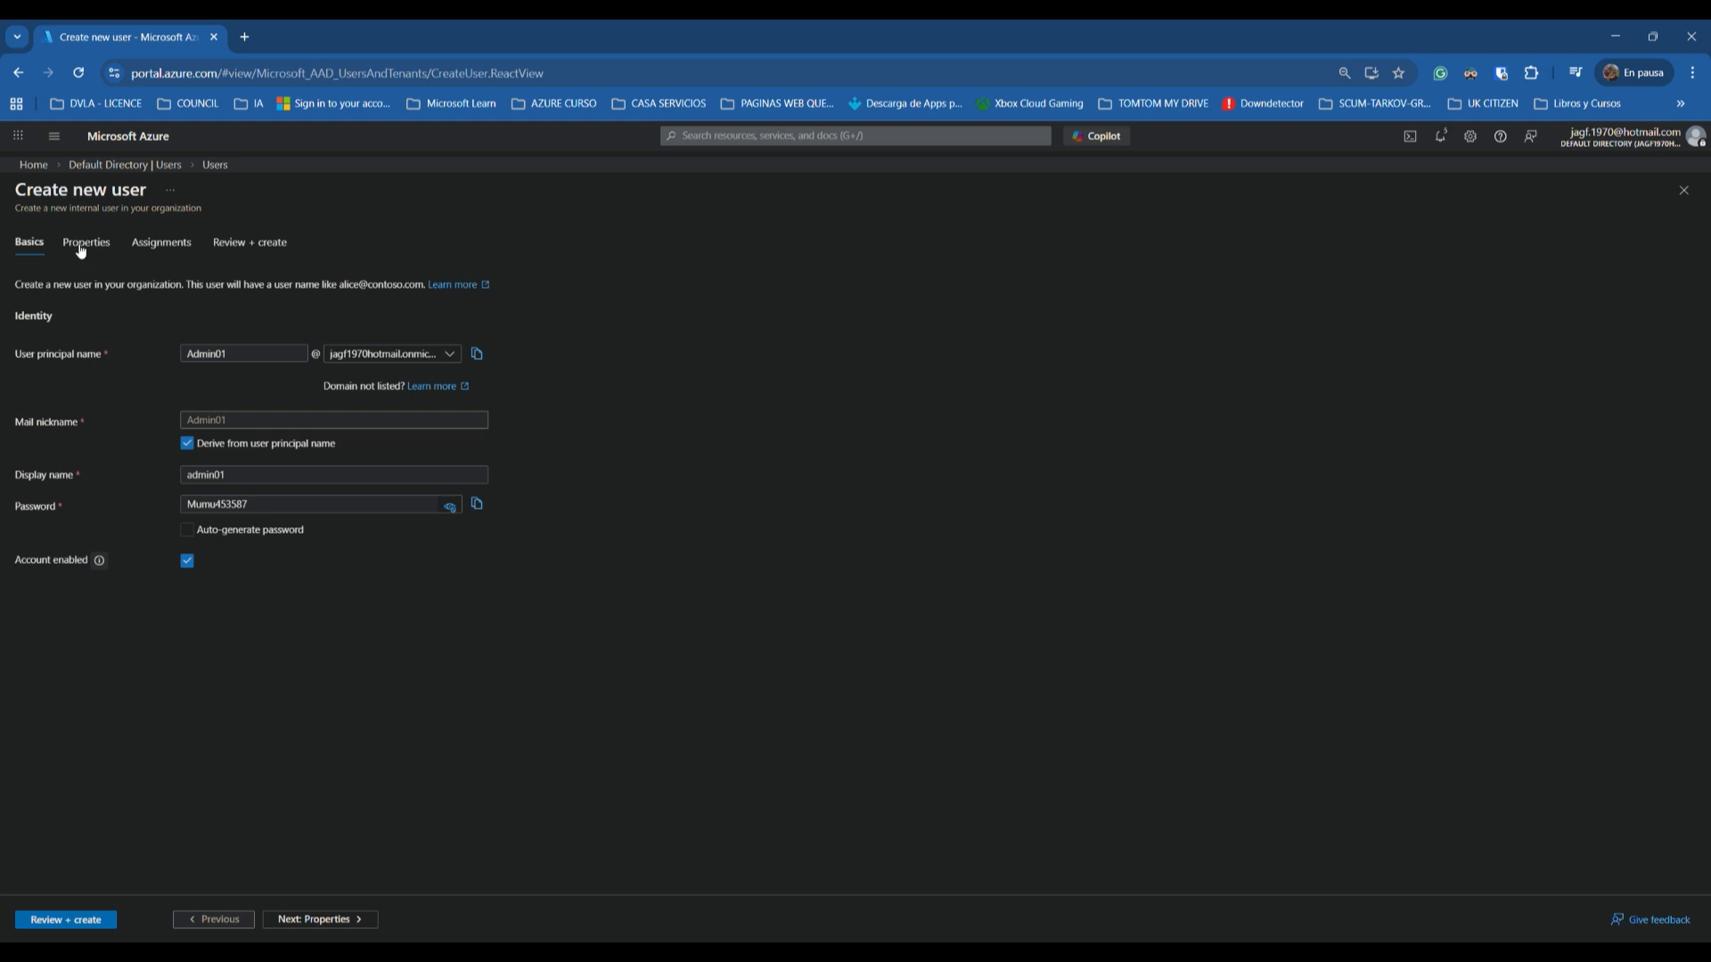
Step: Add the AdminIT group to the new user's assignments
left_click(313, 923)
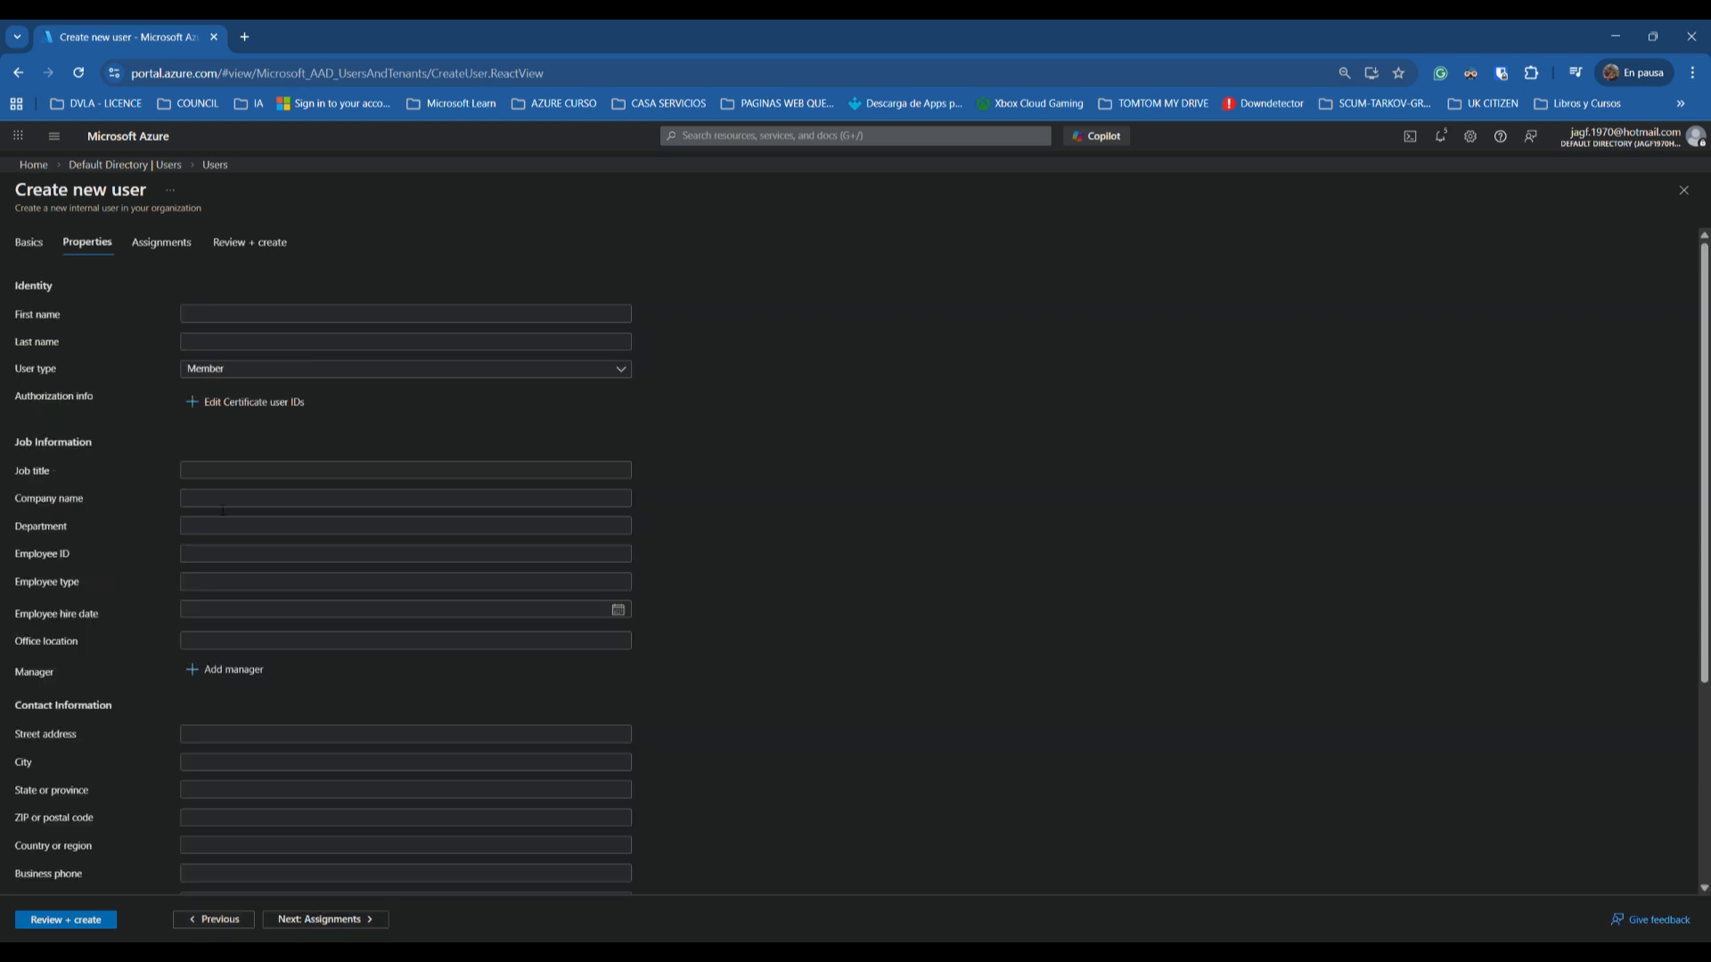
left_click(322, 921)
left_click(178, 313)
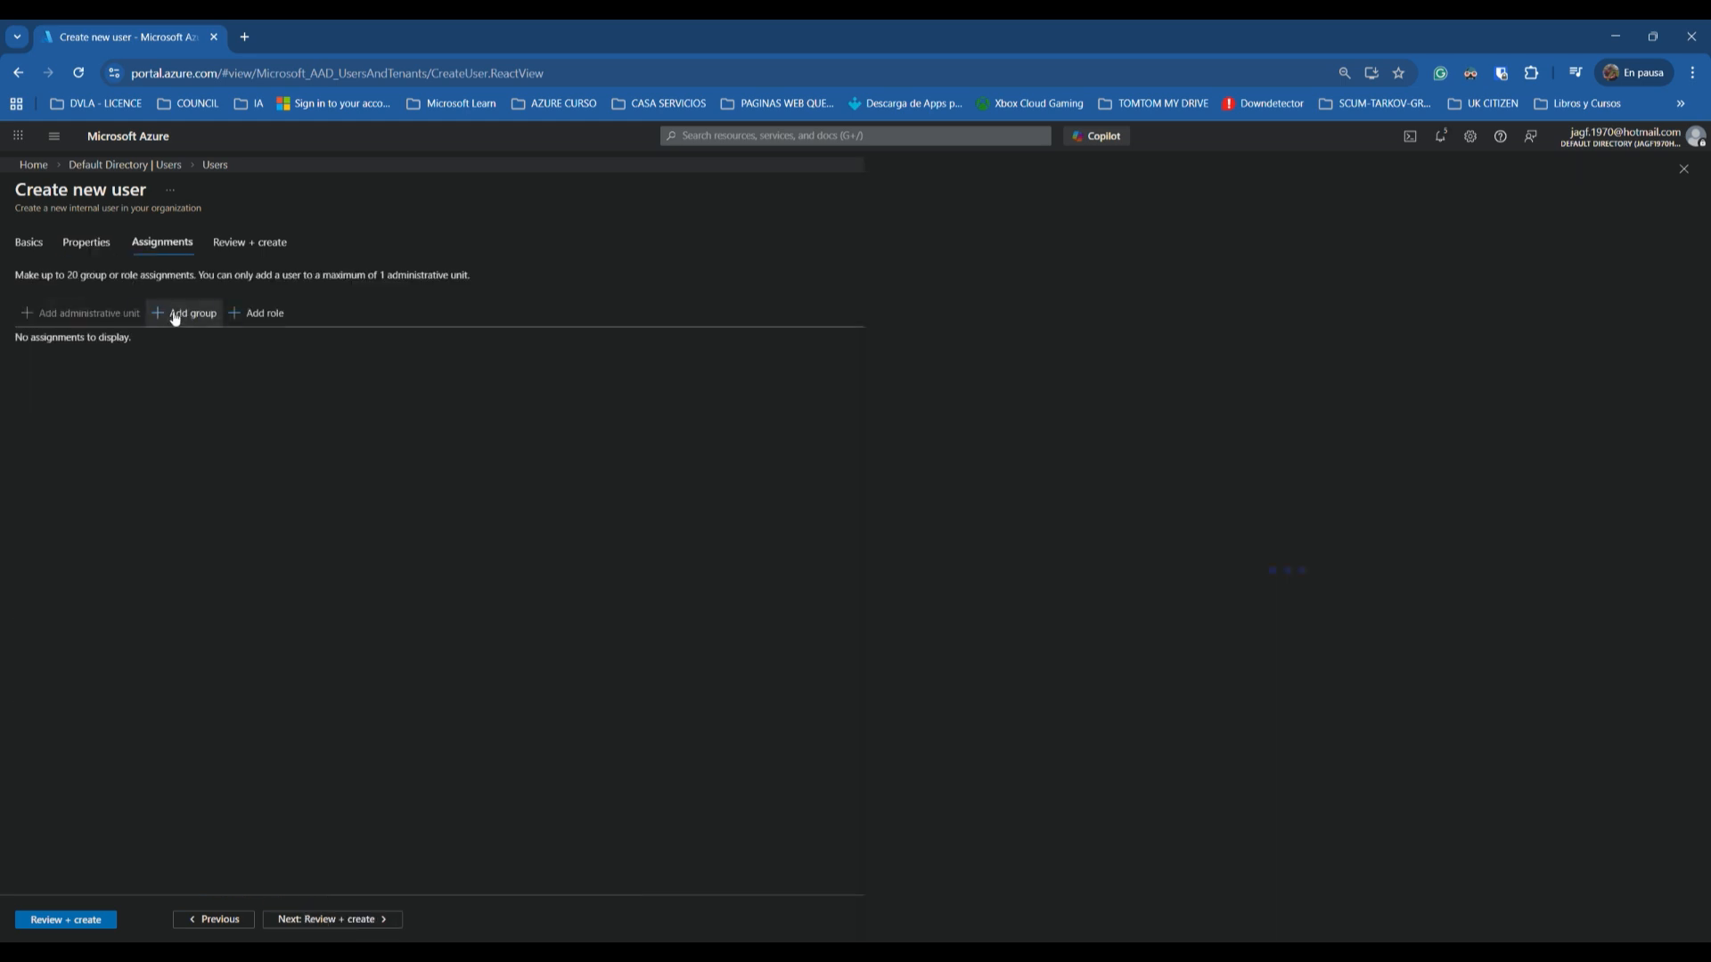
left_click(897, 404)
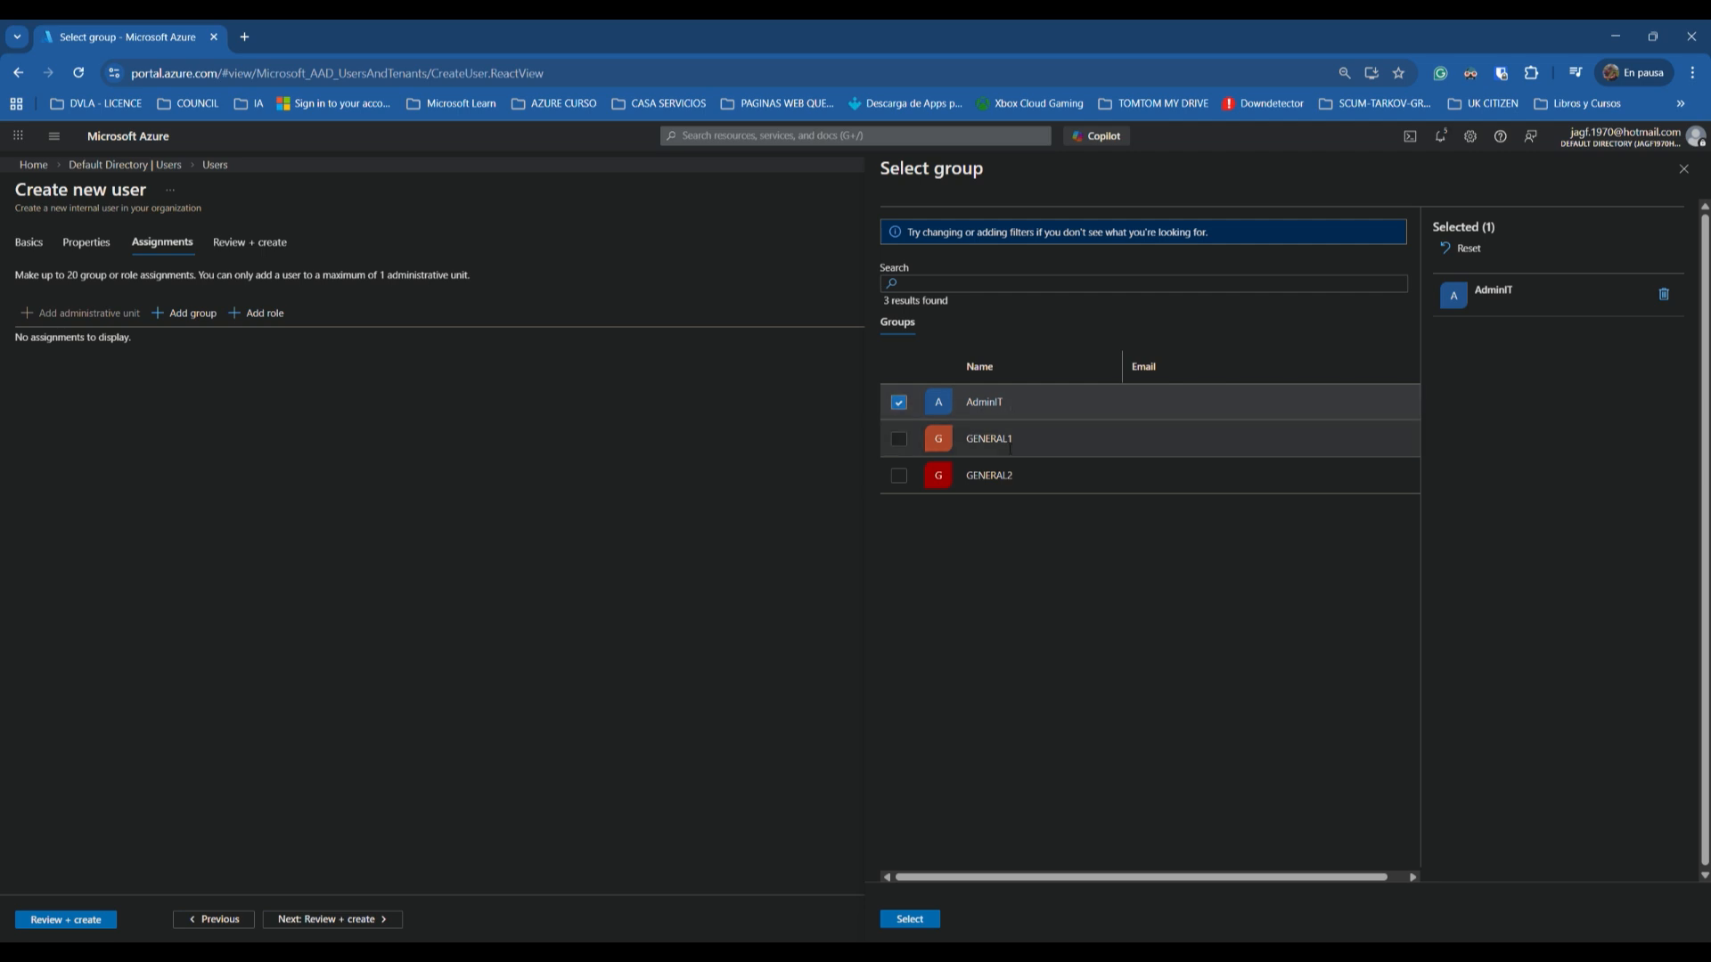
left_click(910, 920)
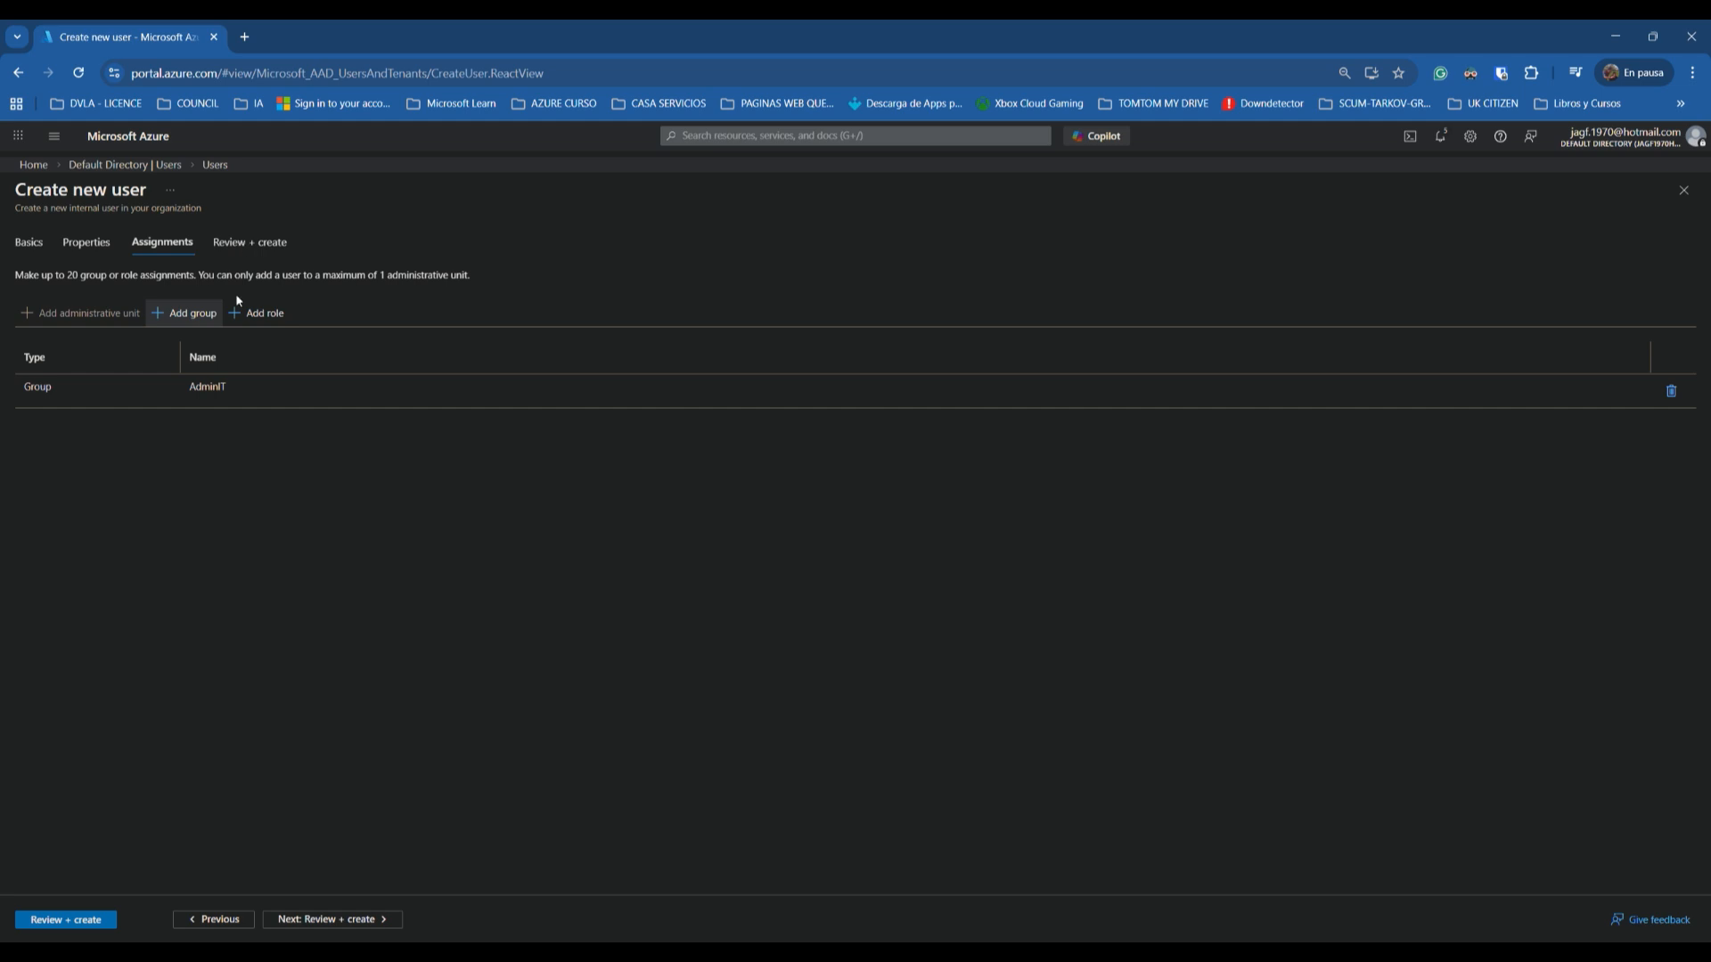
Step: Assign the Global Administrator directory role to the user
left_click(258, 313)
left_click(1137, 296)
type("global")
left_click(1095, 348)
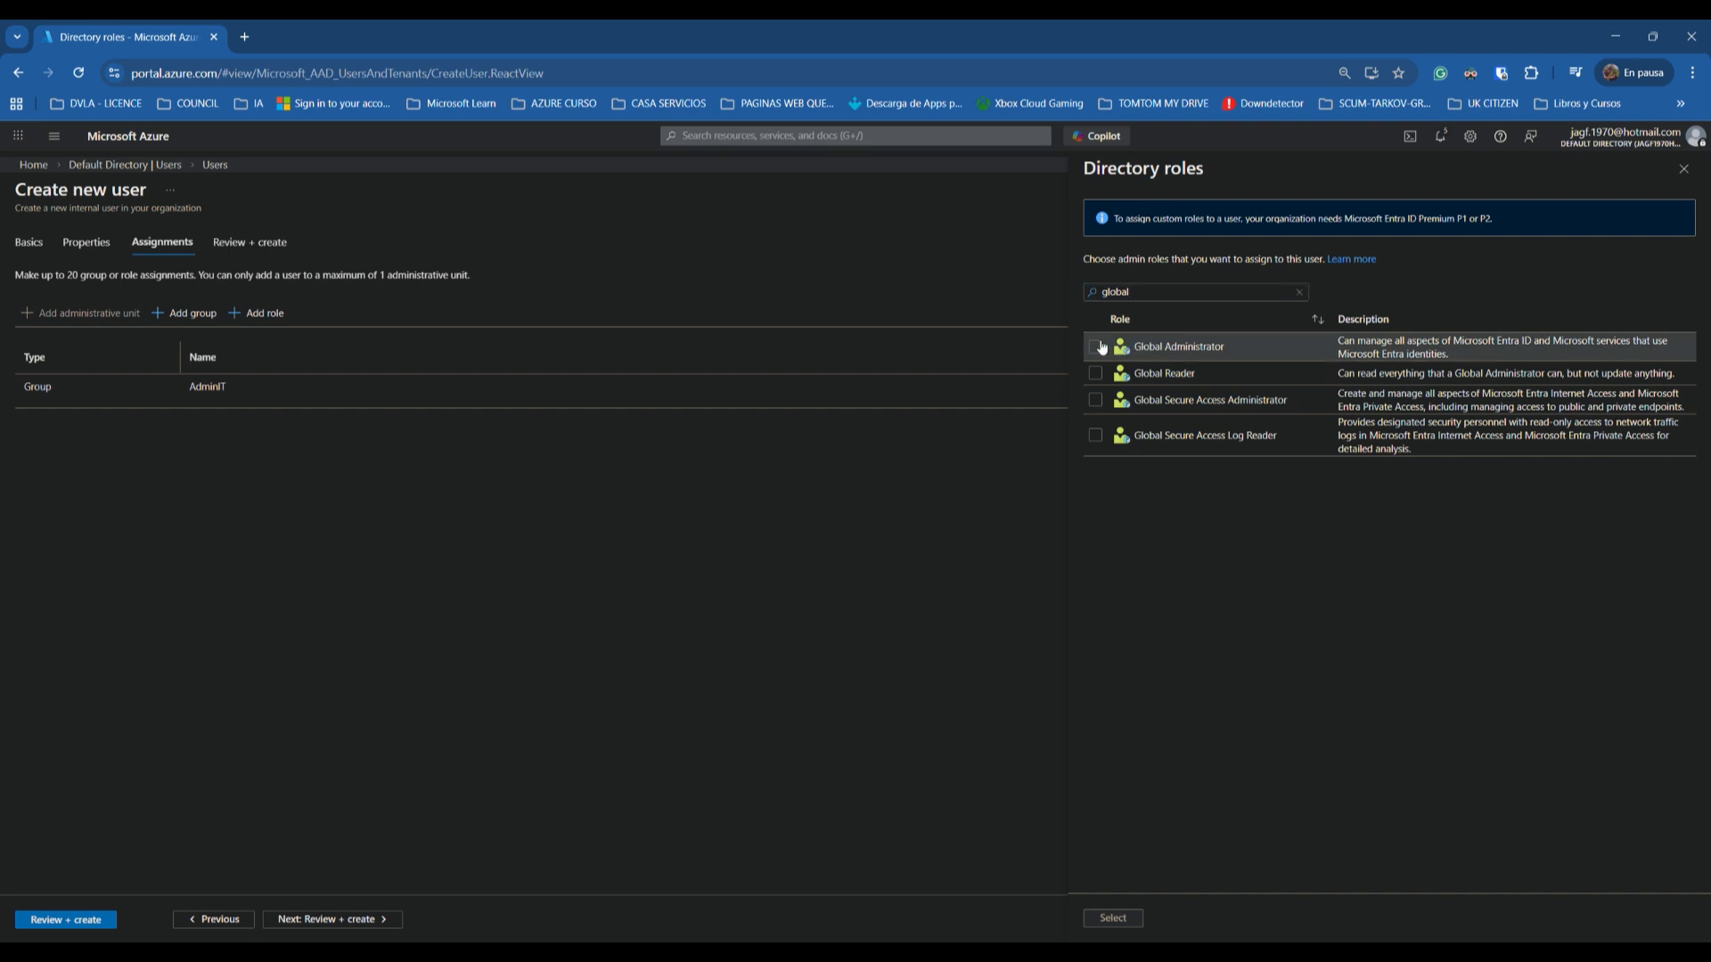
left_click(1111, 918)
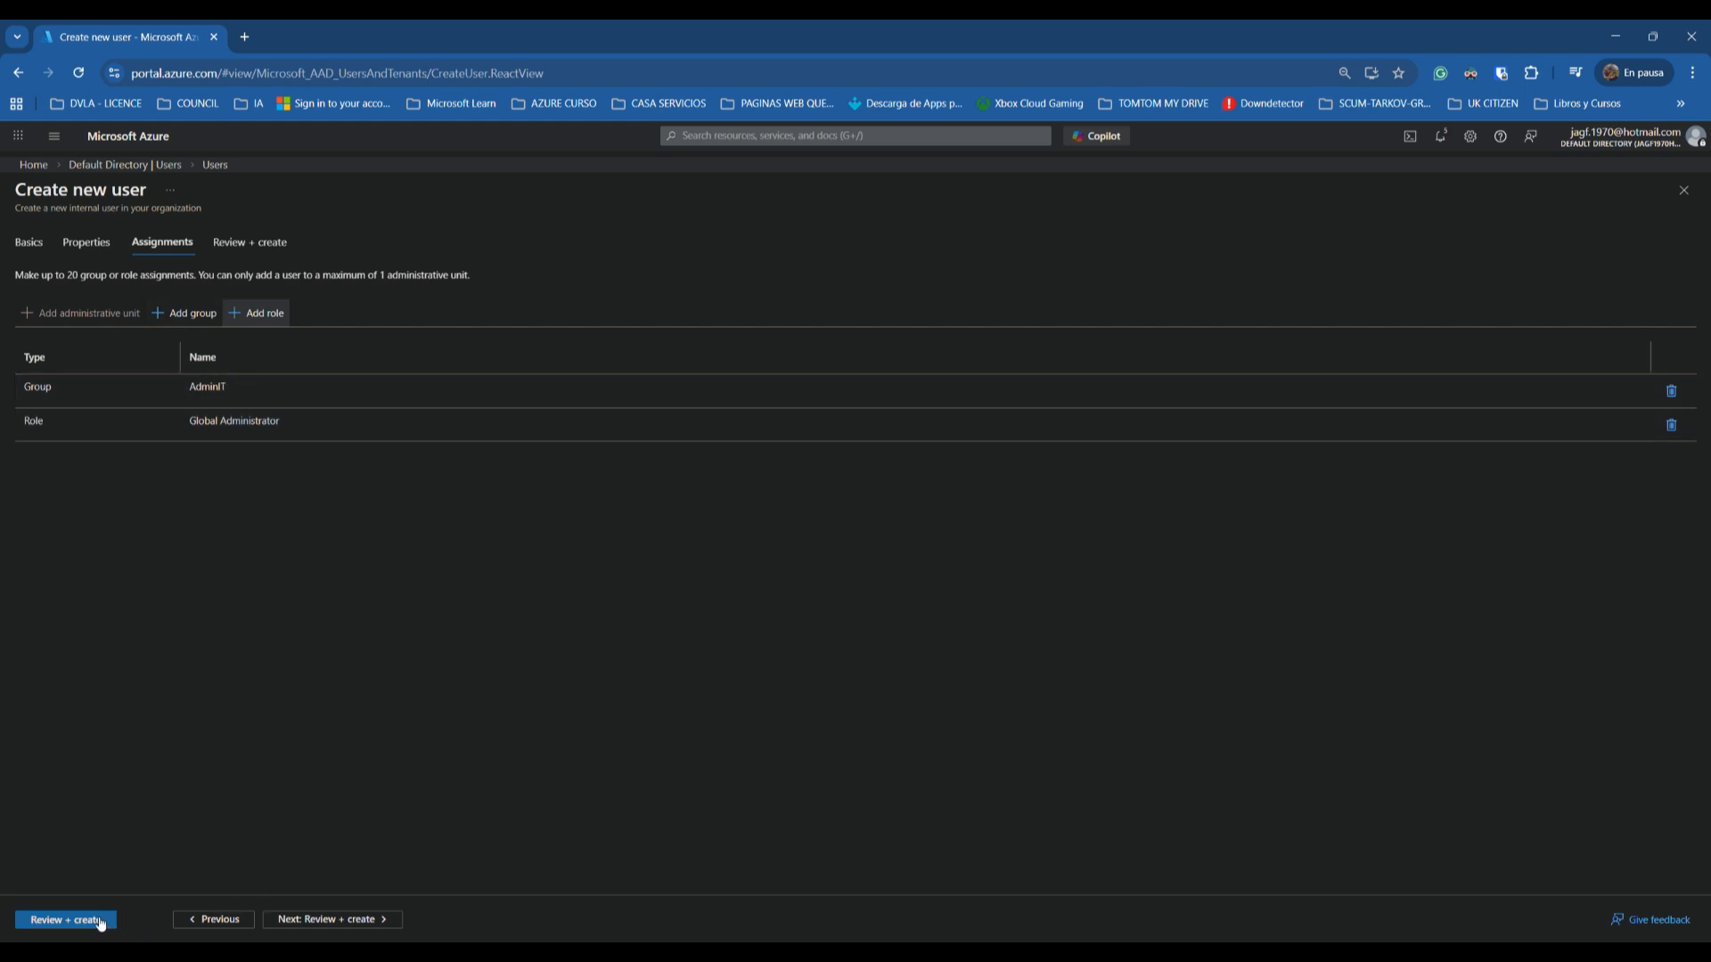
Step: Create admin01, then start another new user with principal name user1.0
left_click(359, 920)
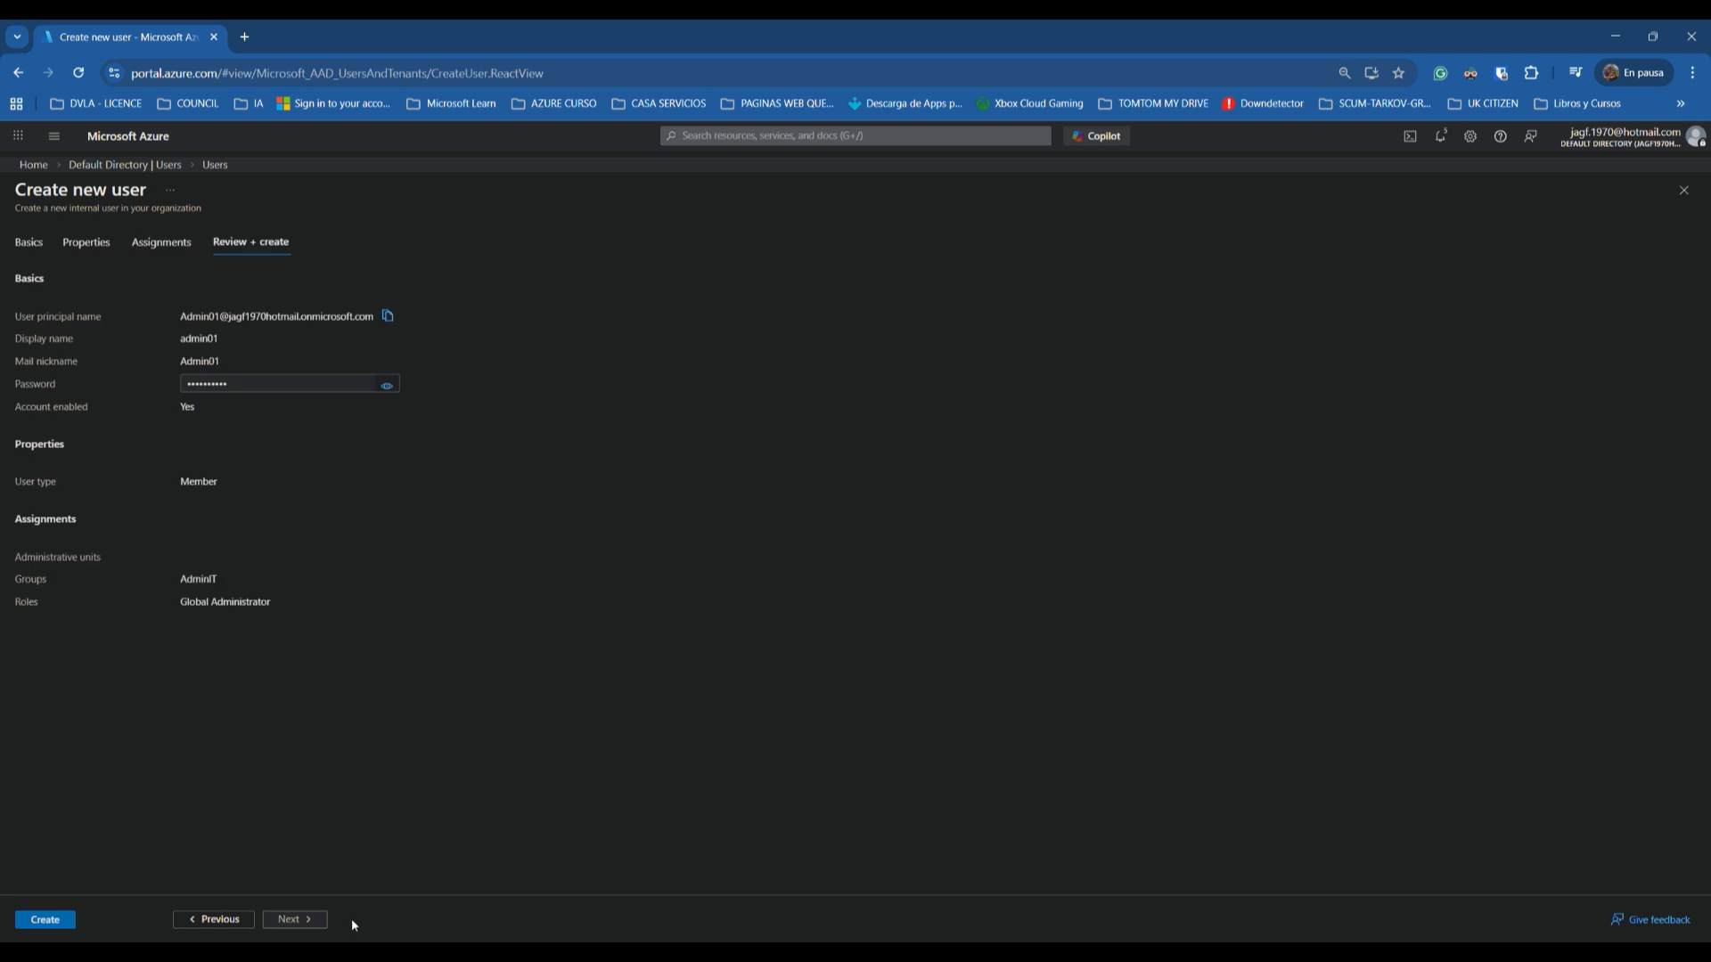
left_click(46, 920)
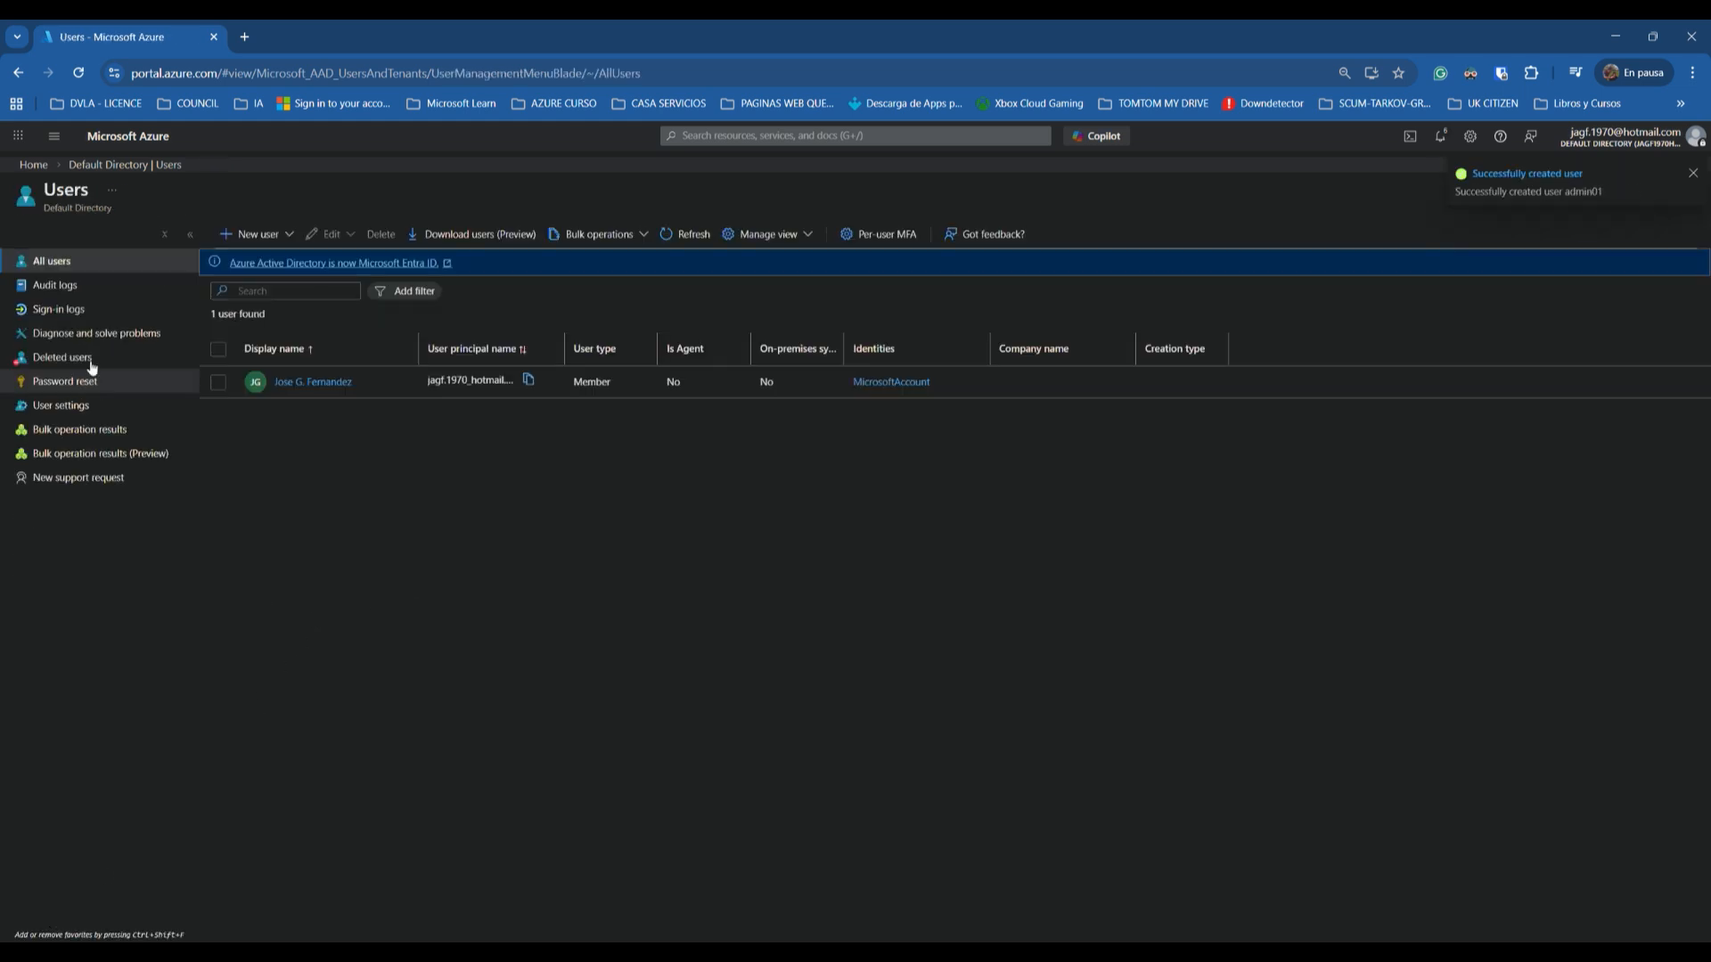
left_click(273, 233)
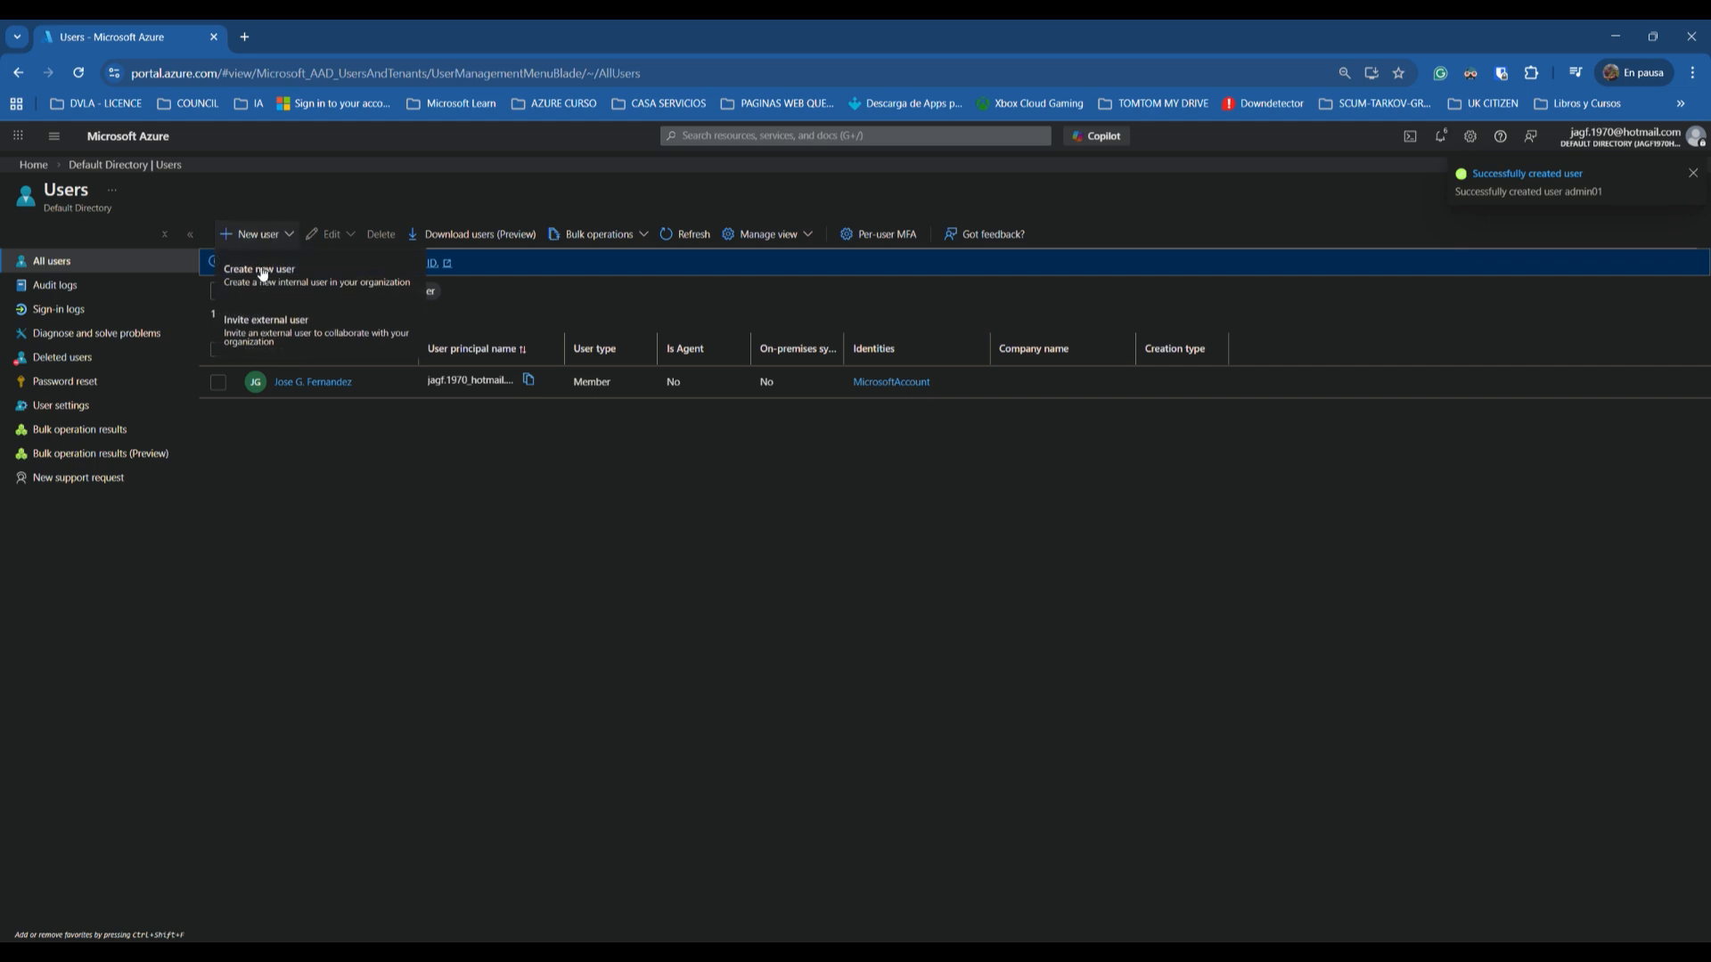
left_click(260, 272)
type("user1.0")
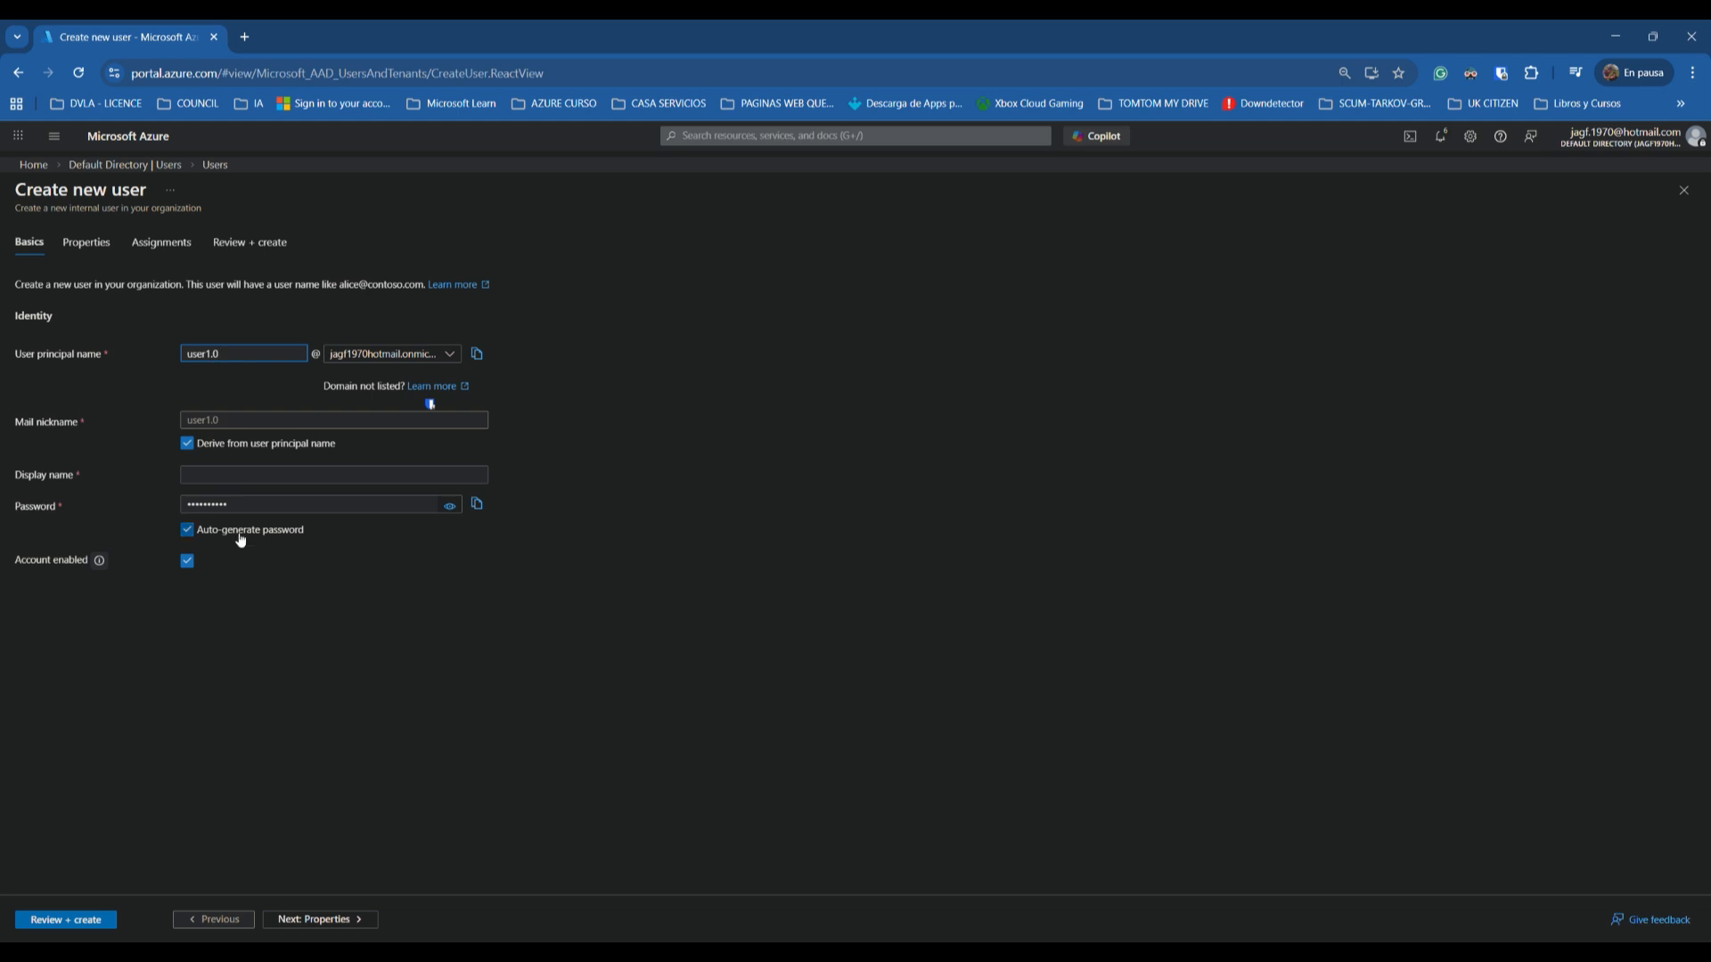
Step: Set display name user1.0 and paste a manual password with auto-generation turned off
left_click(220, 480)
type("user1.0")
left_click(187, 529)
key("ctrl+v")
left_click(450, 506)
Step: Assign user1.0 to the GENERAL1 group and go to the review summary
left_click(328, 920)
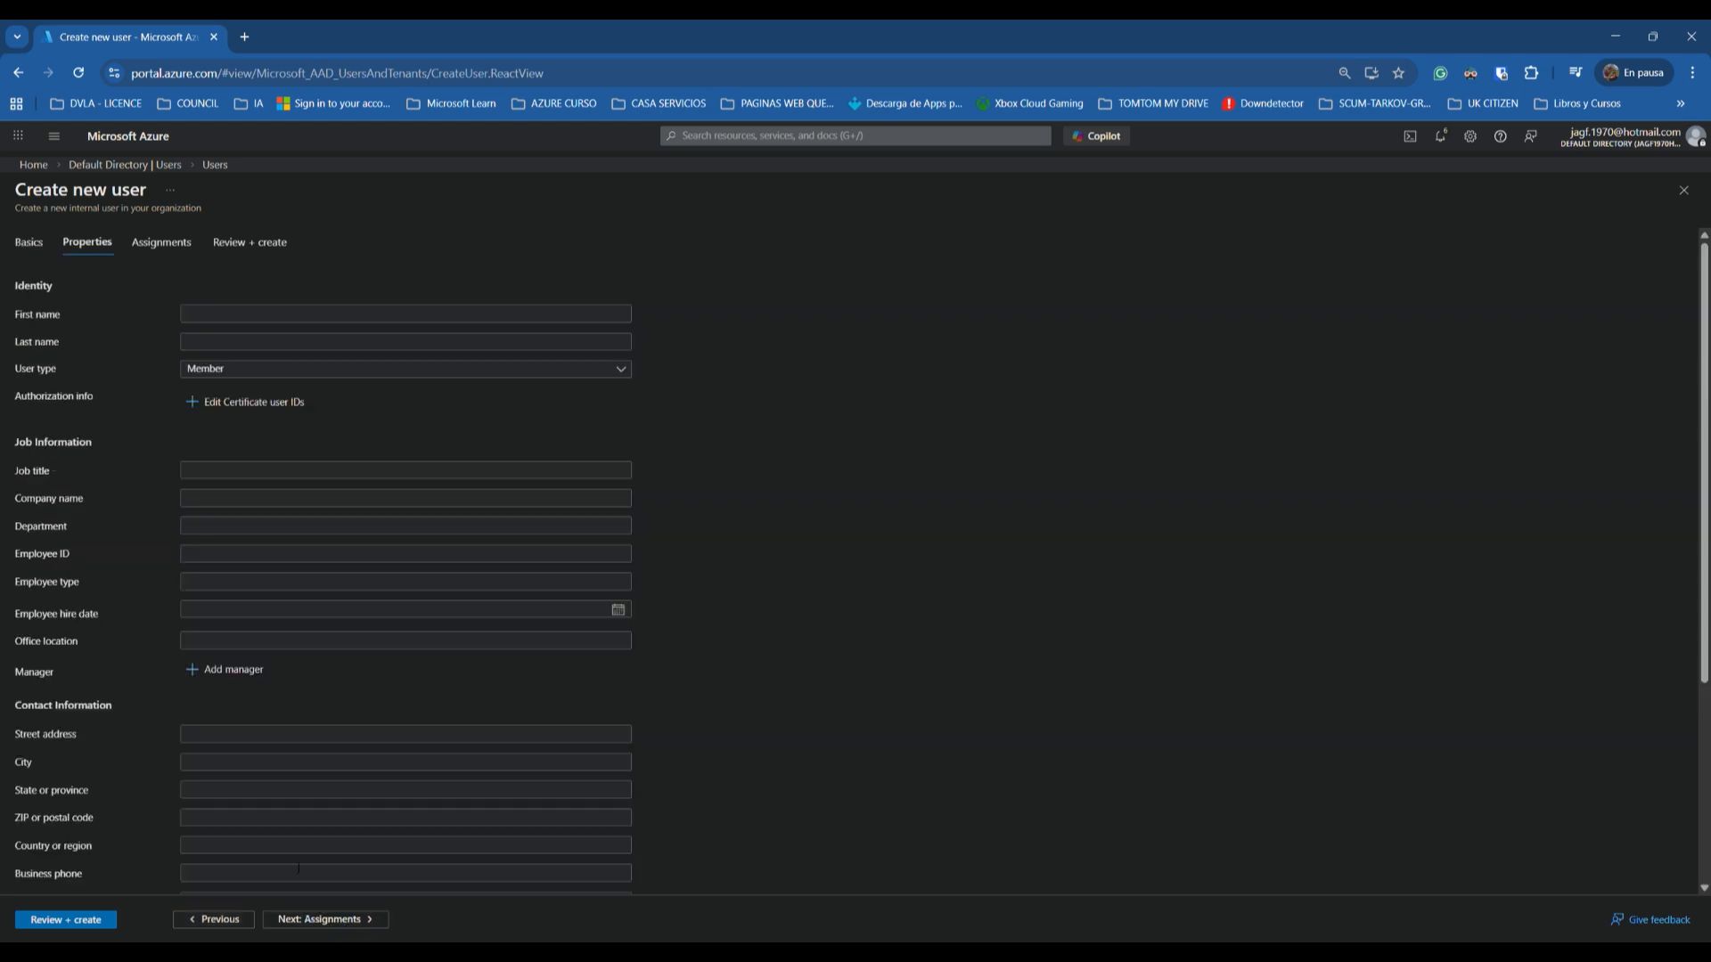
left_click(328, 920)
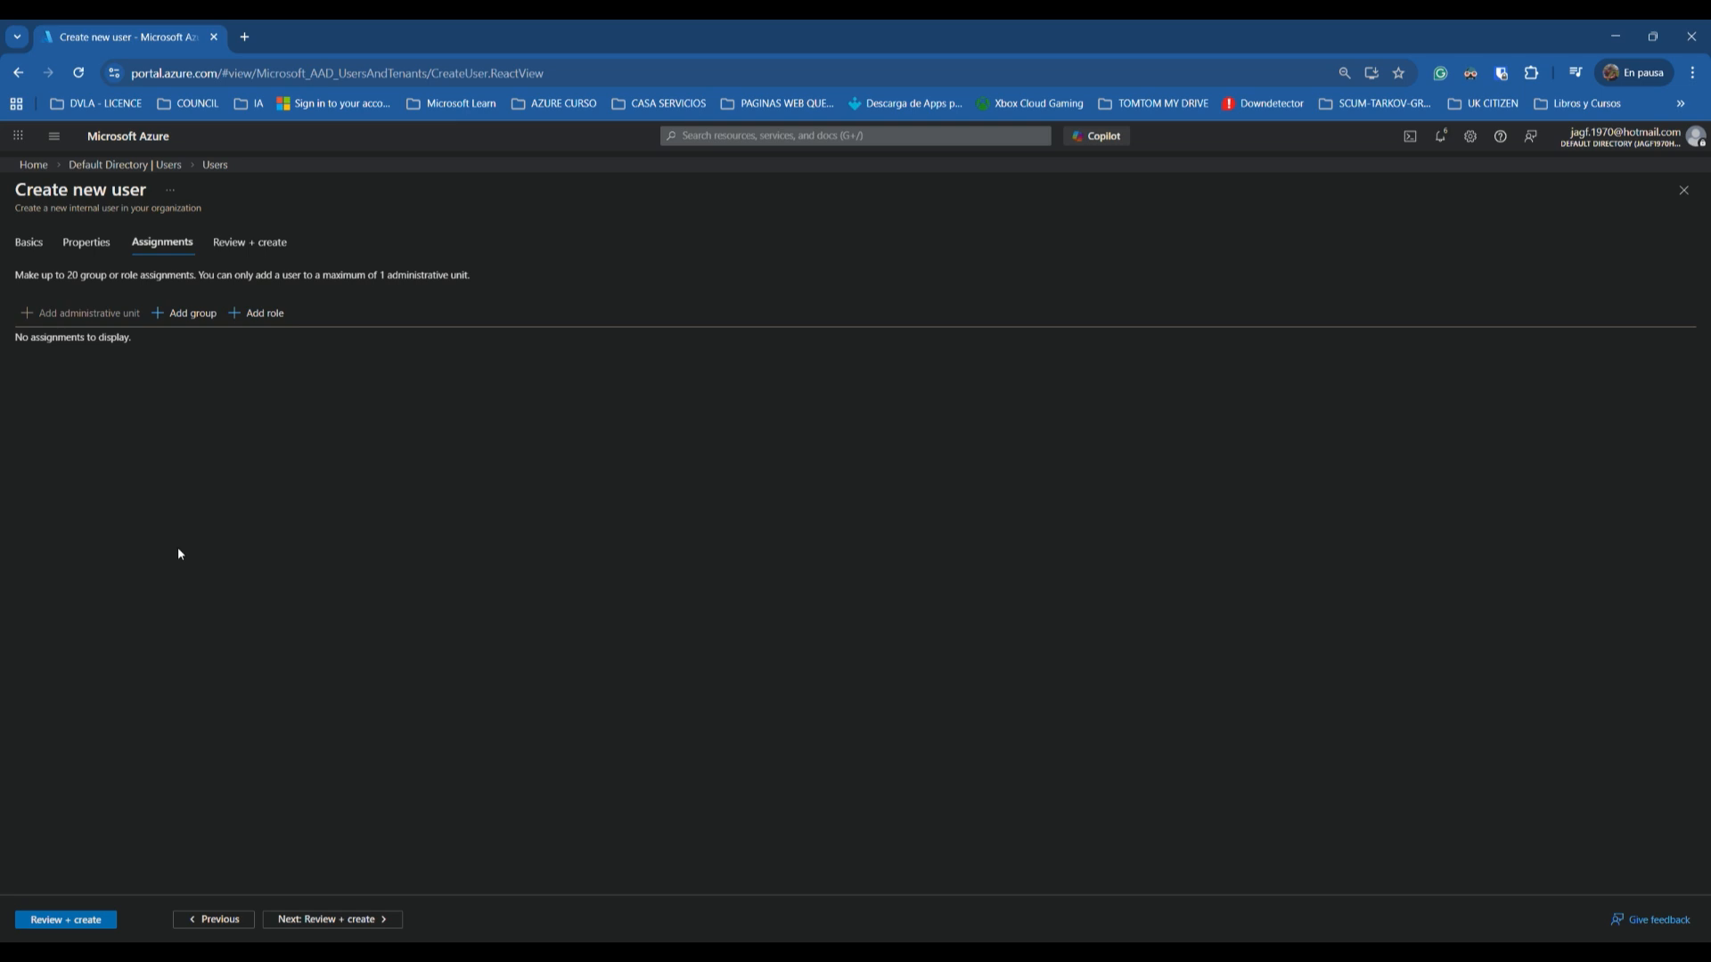
left_click(202, 314)
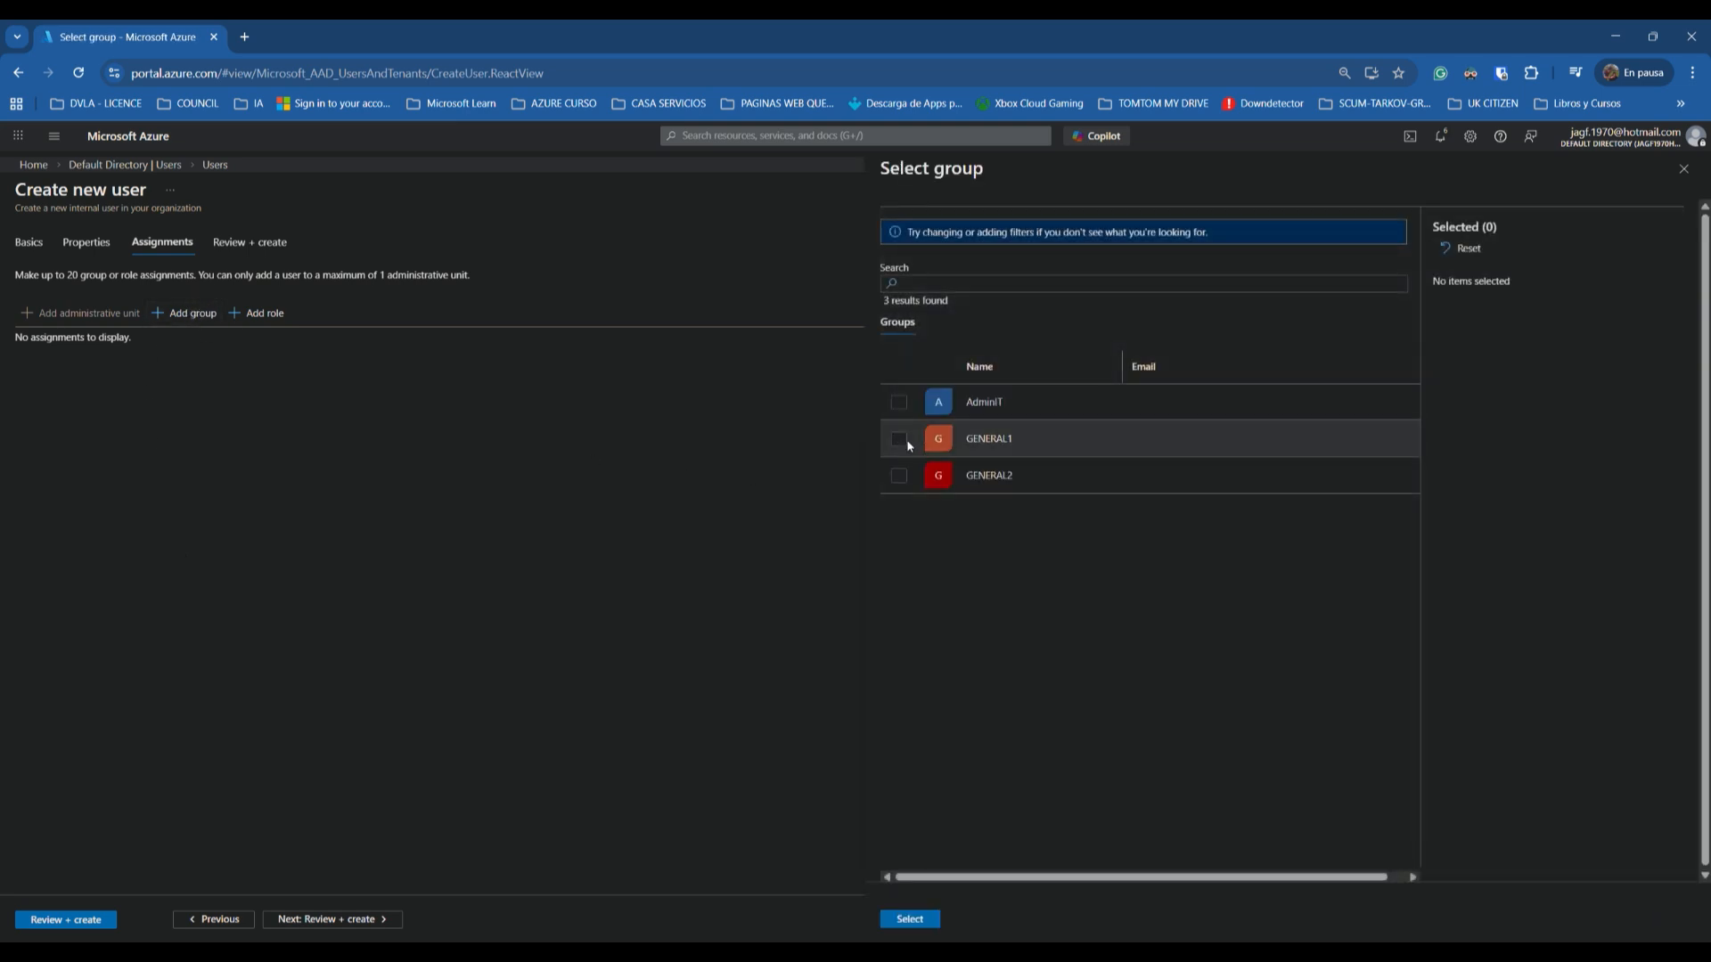
left_click(908, 442)
left_click(910, 919)
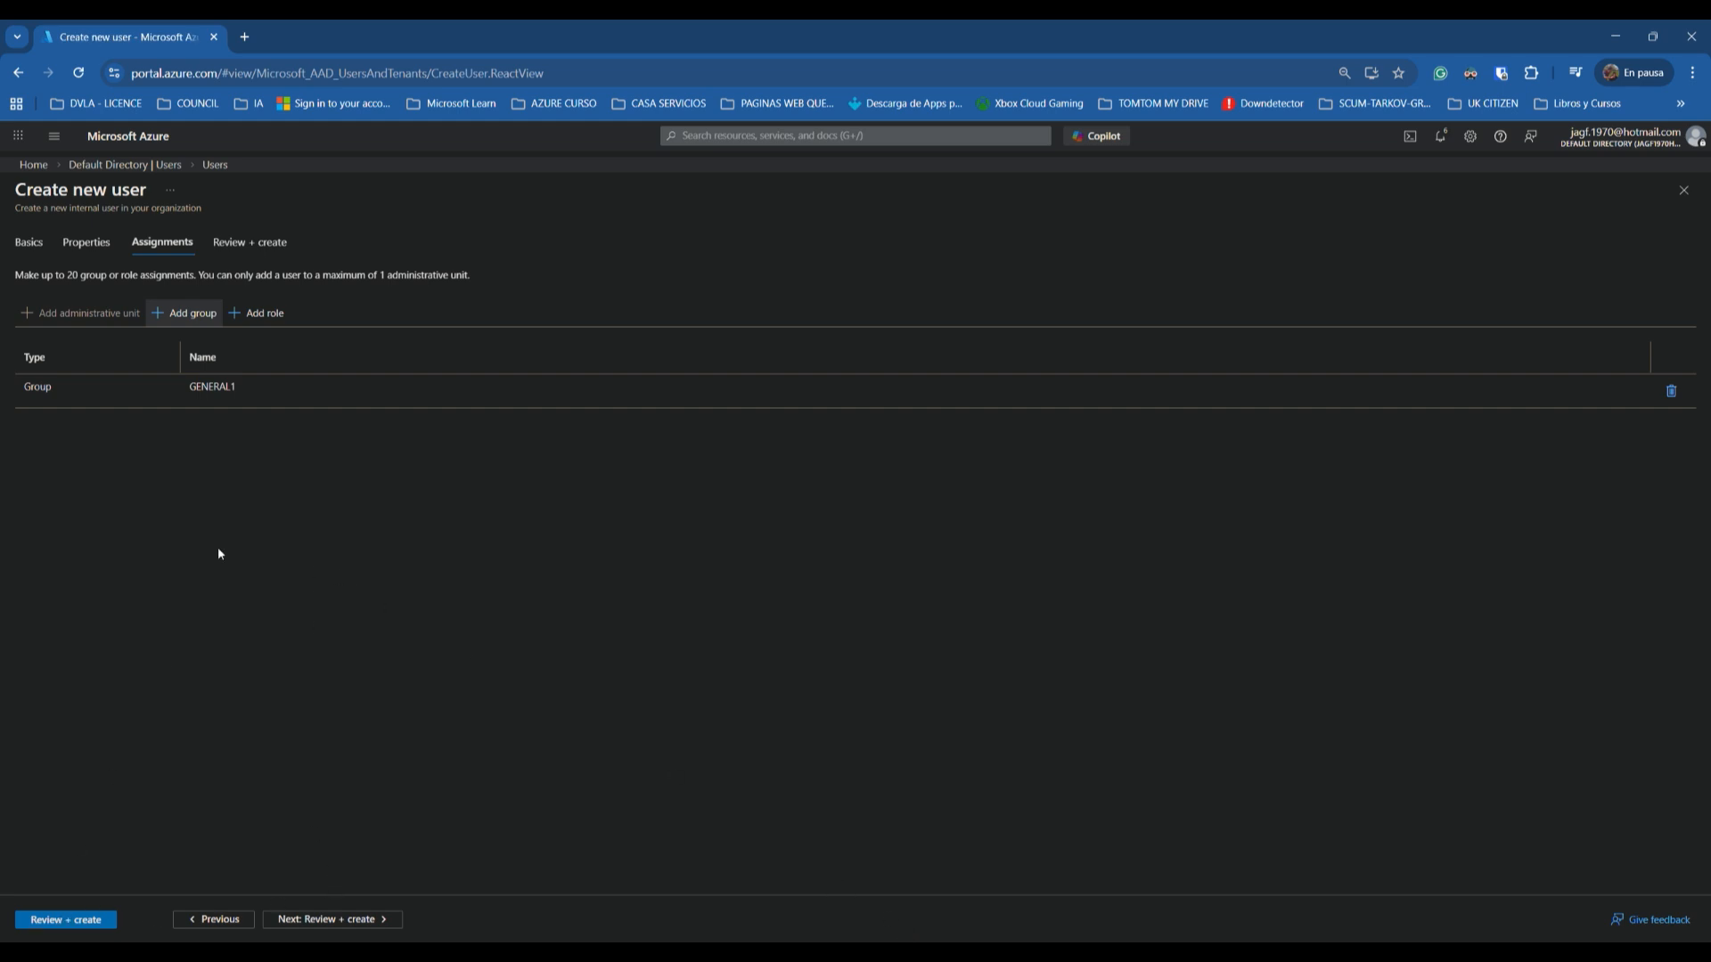
left_click(96, 920)
Step: Create user1.0 and start a new user with principal name user1.1
left_click(71, 920)
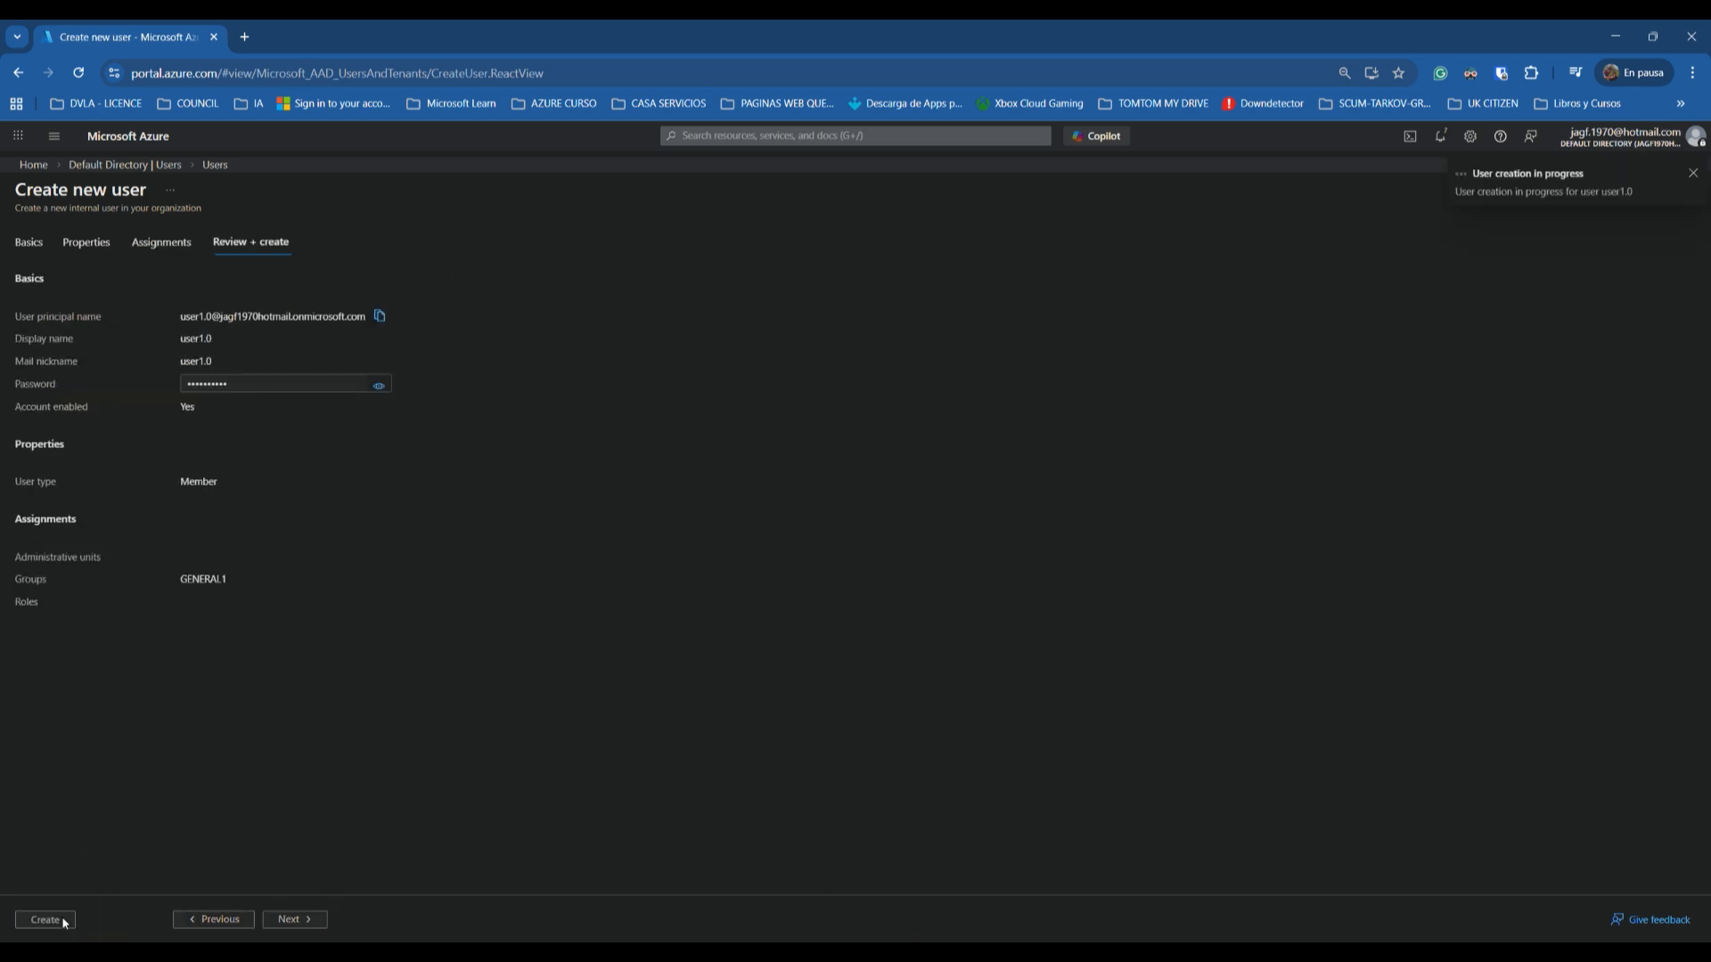
left_click(289, 233)
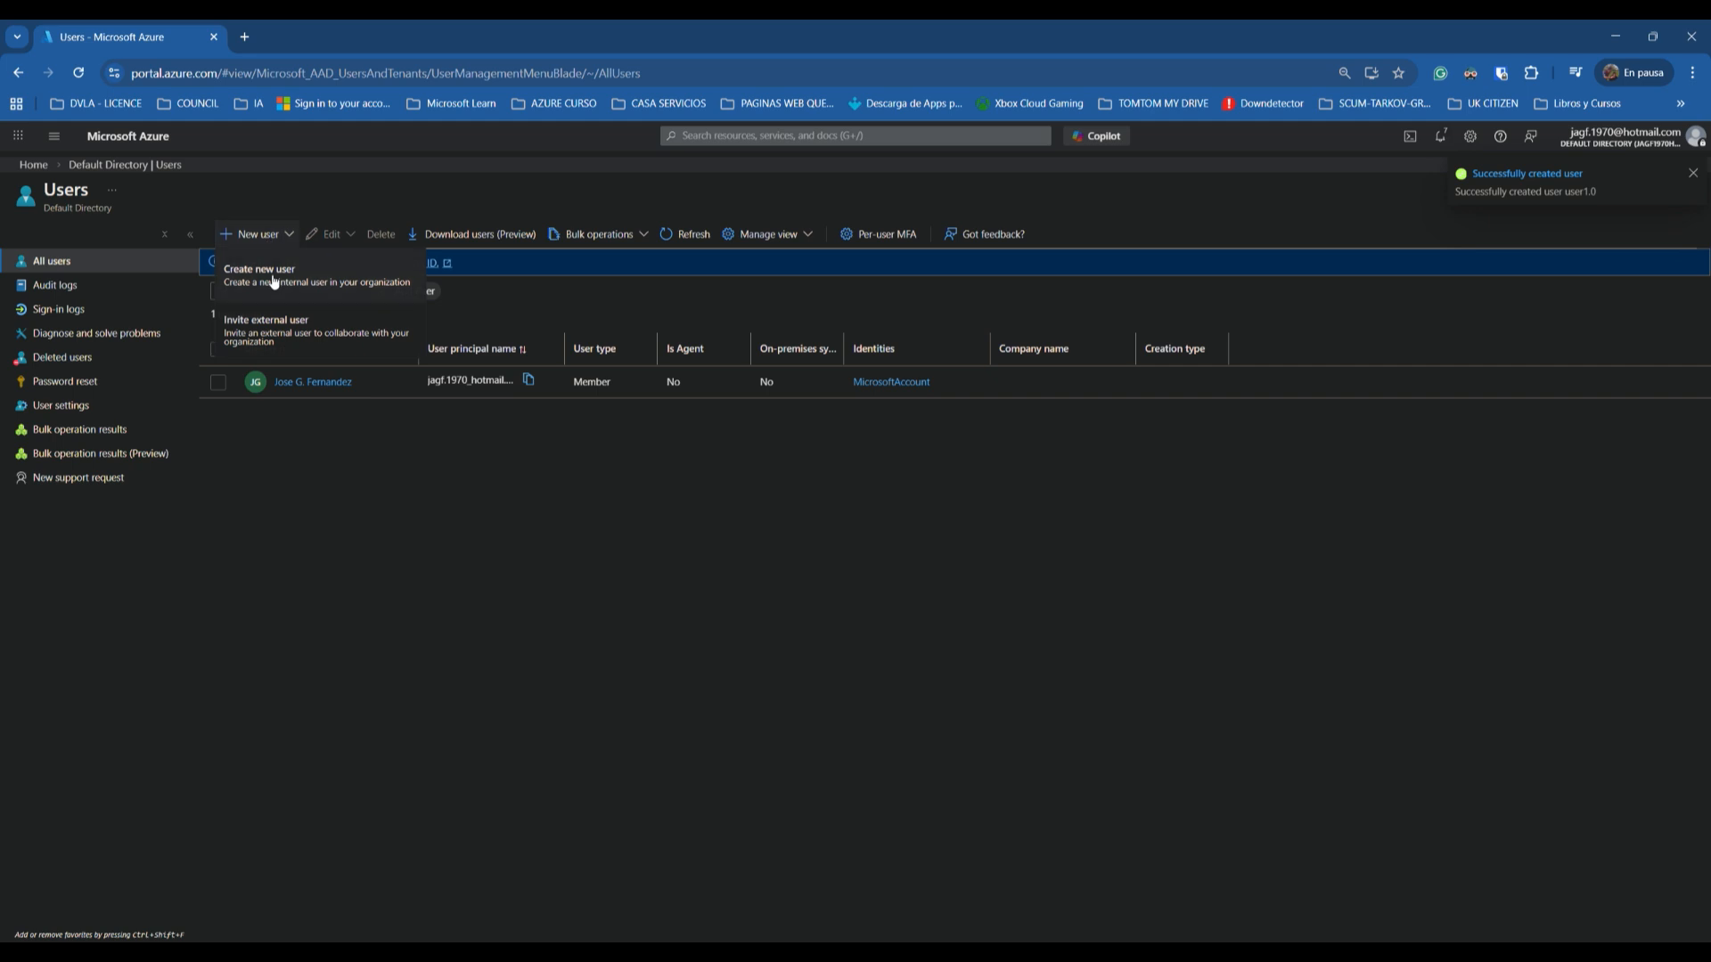
left_click(267, 272)
left_click(246, 360)
type("use")
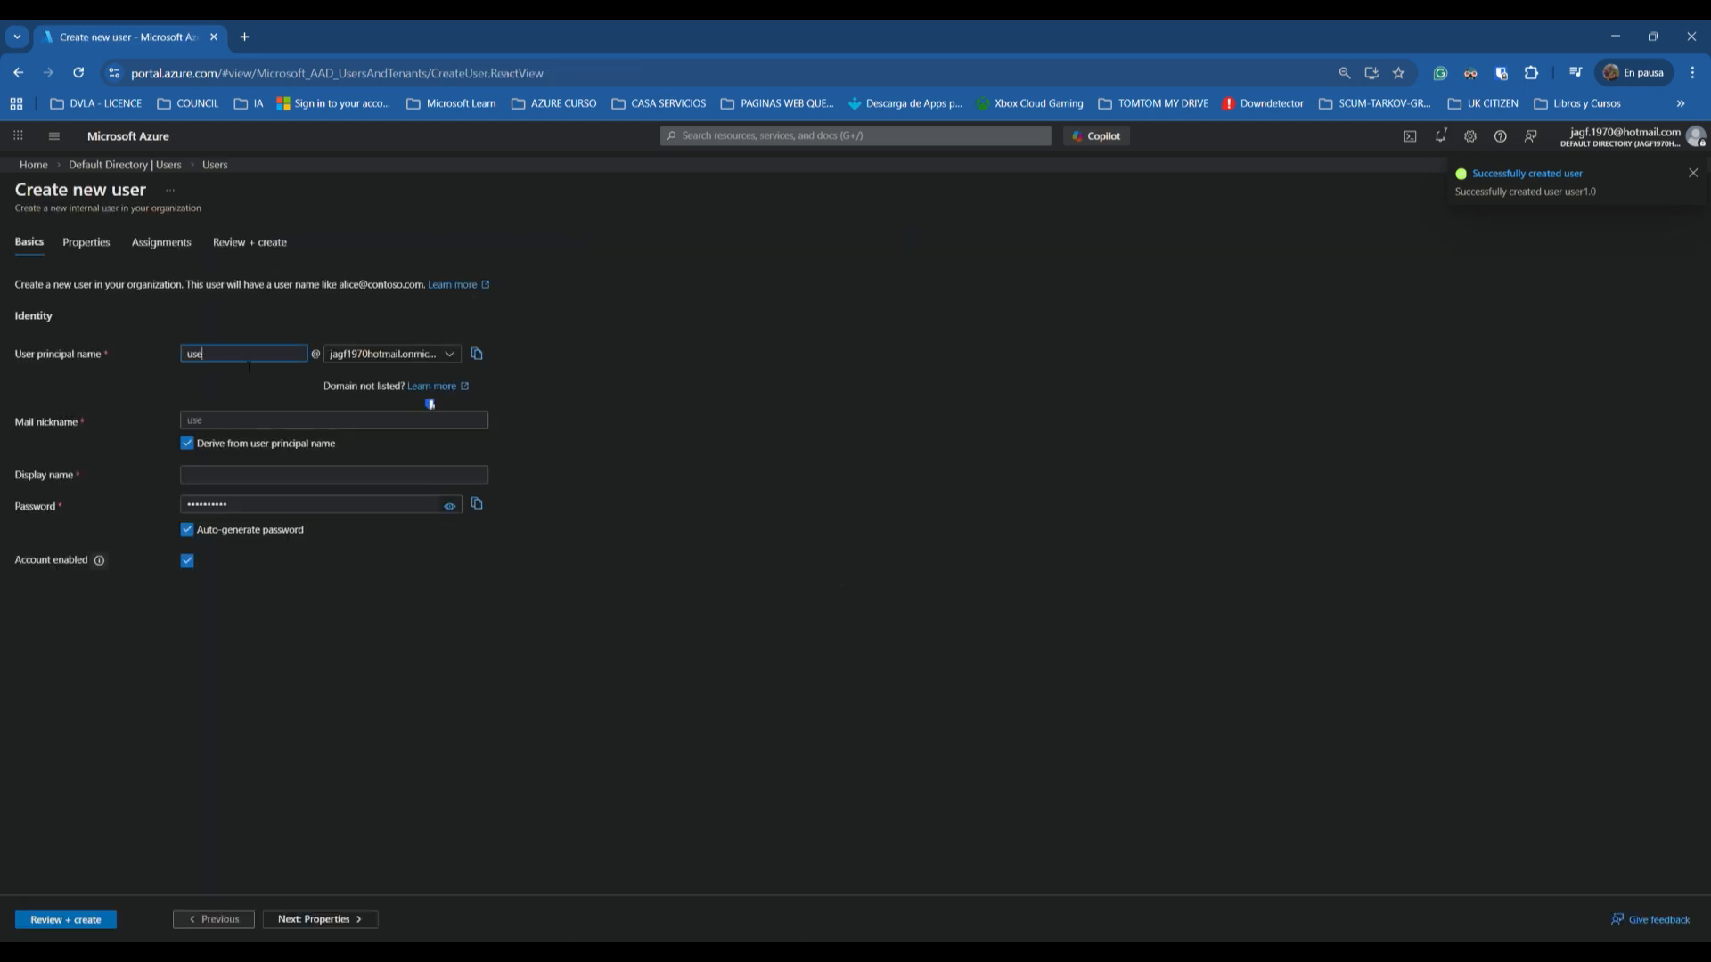
type("r1.1")
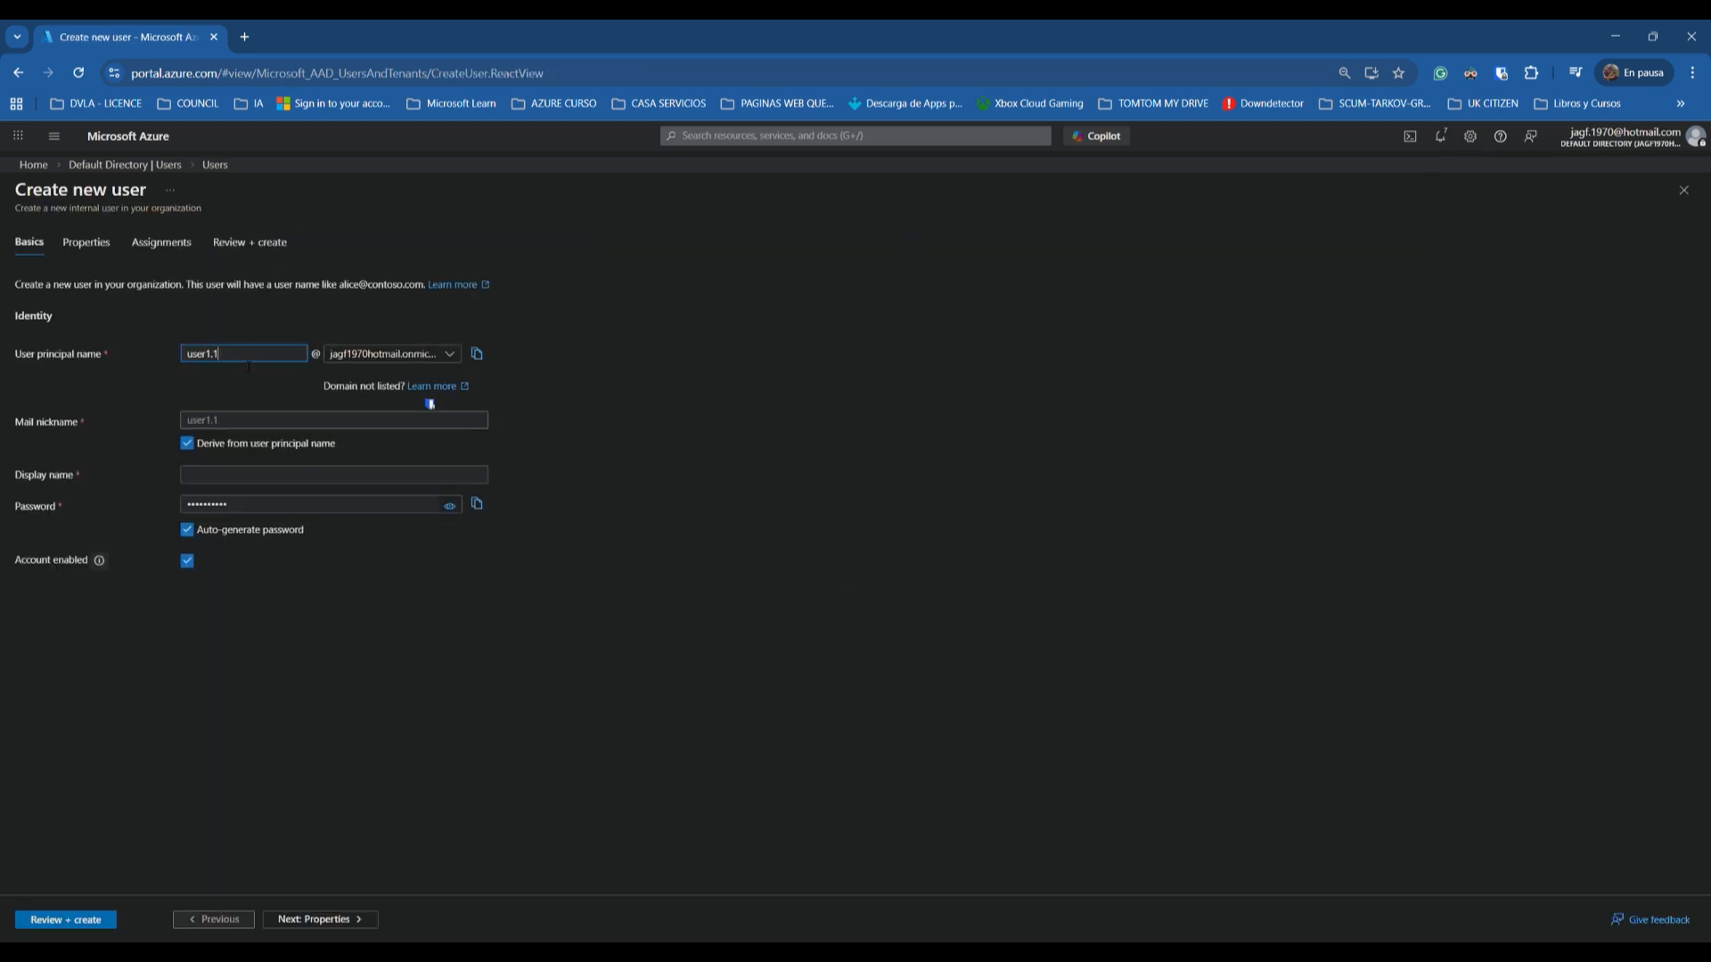
Step: Set display name user1.1 and paste a manual password with auto-generation turned off
left_click(252, 484)
type("use")
left_click(222, 531)
left_click(262, 509)
key("ctrl+v")
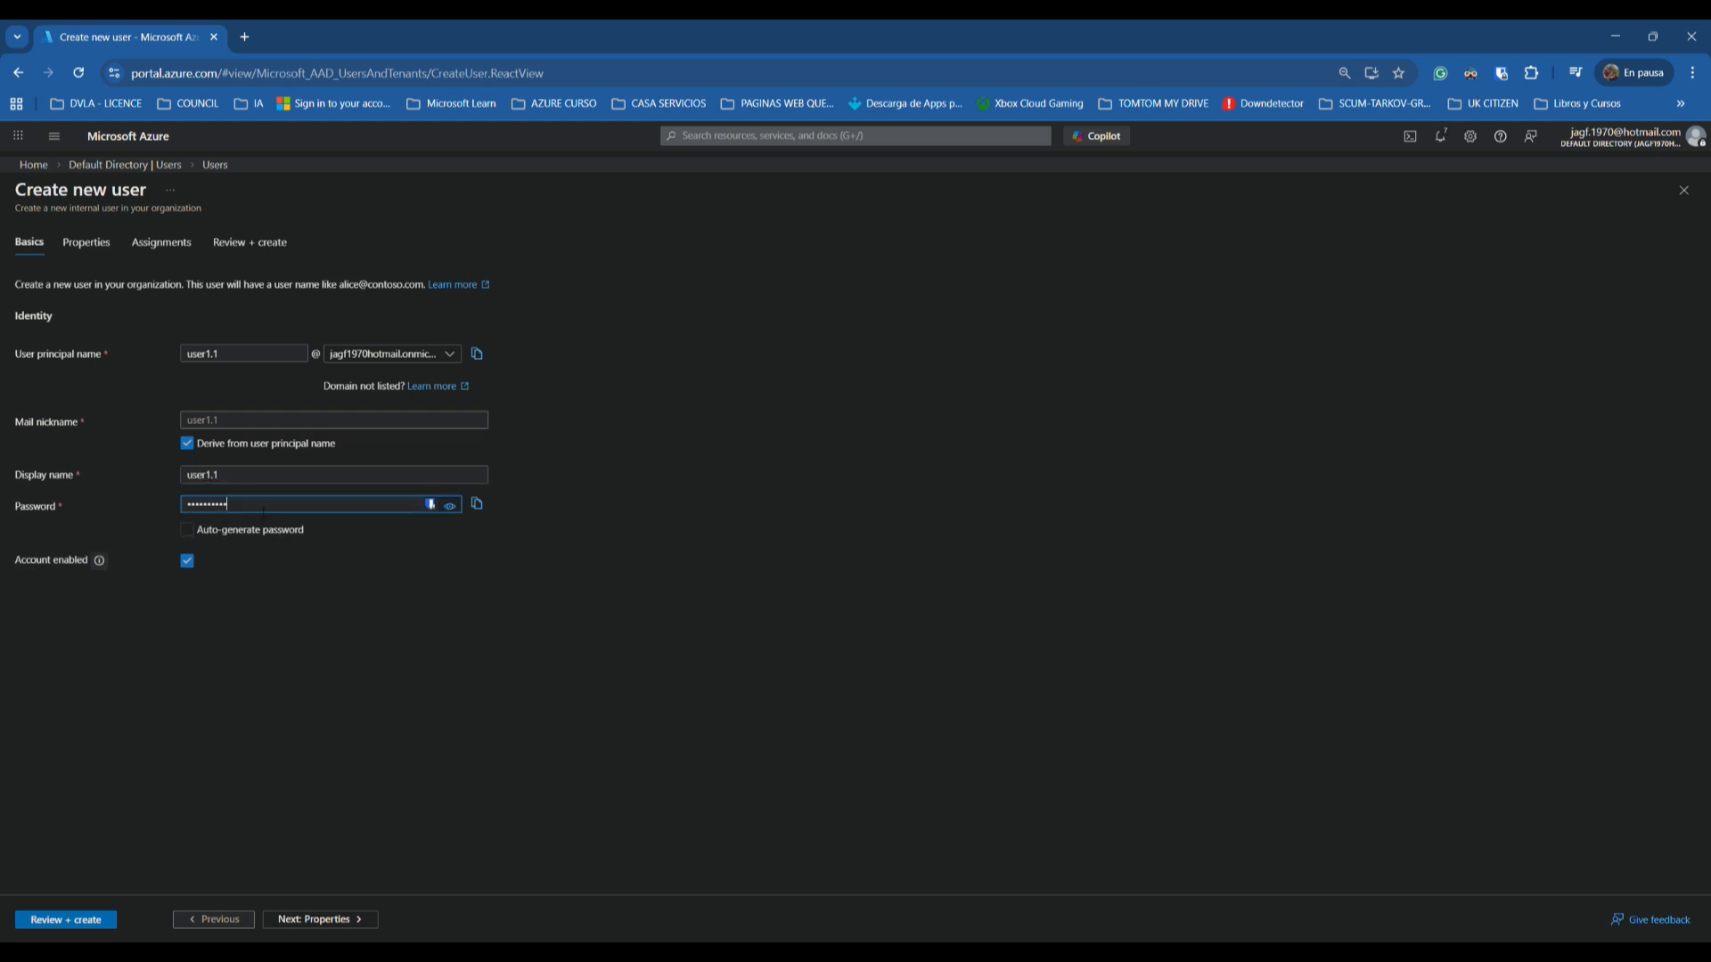
Step: Advance to the review summary and create user1.1
left_click(344, 920)
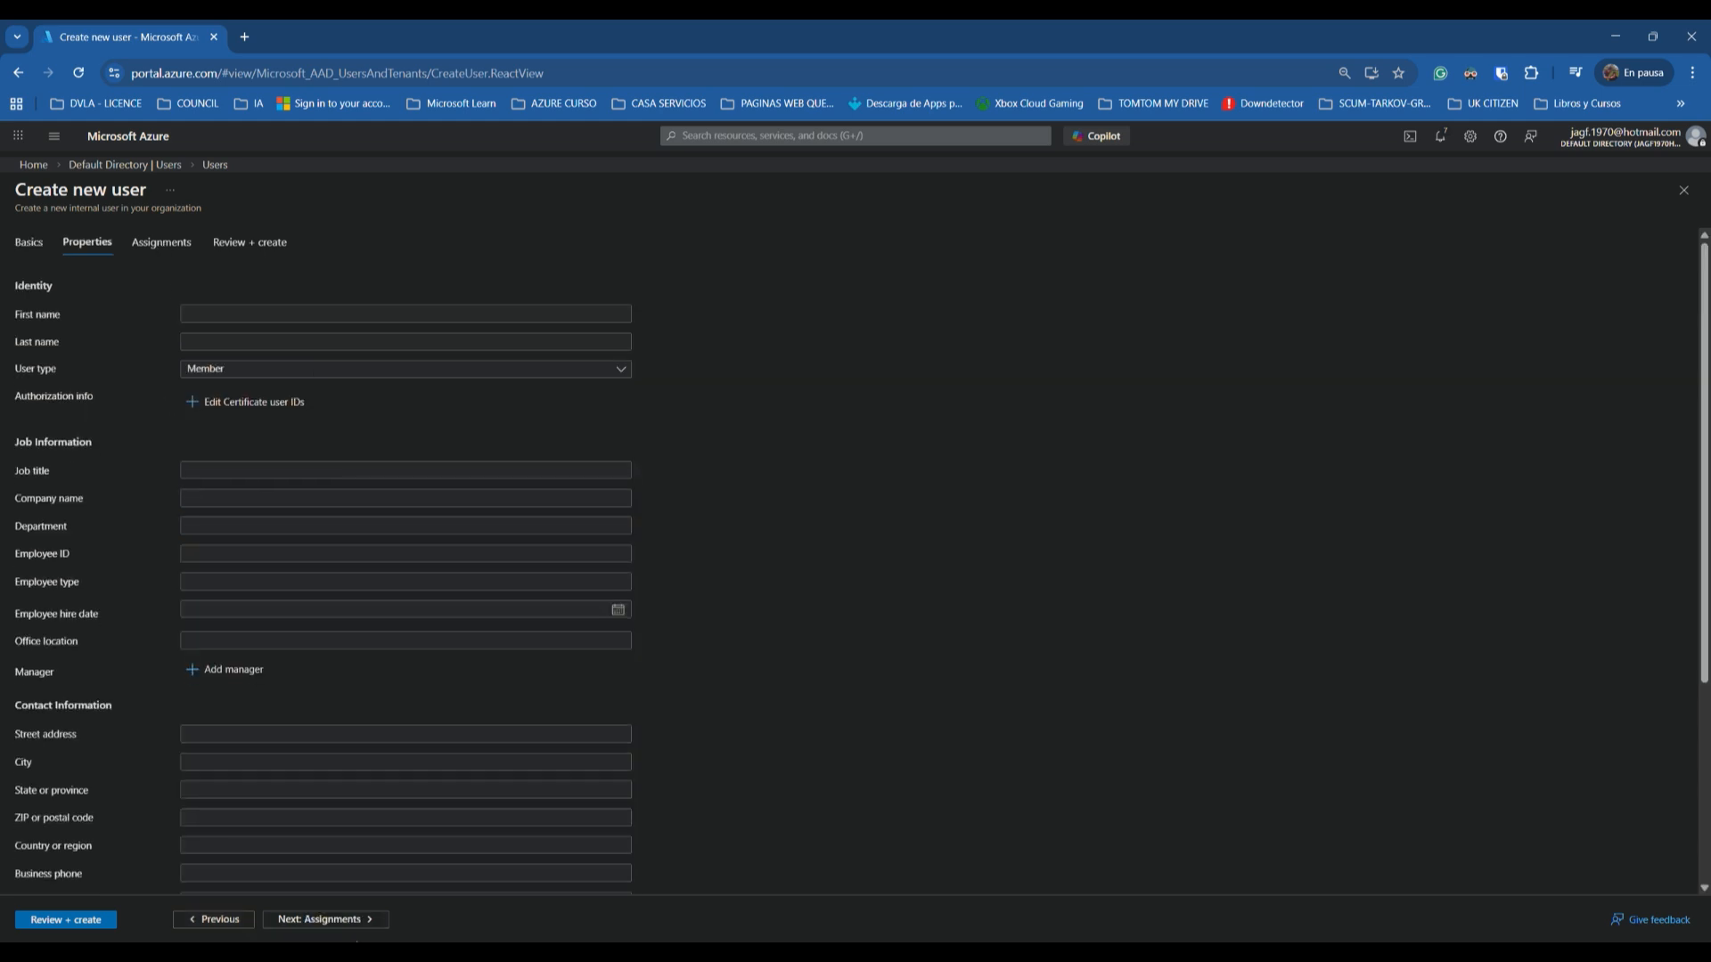
left_click(358, 919)
left_click(357, 922)
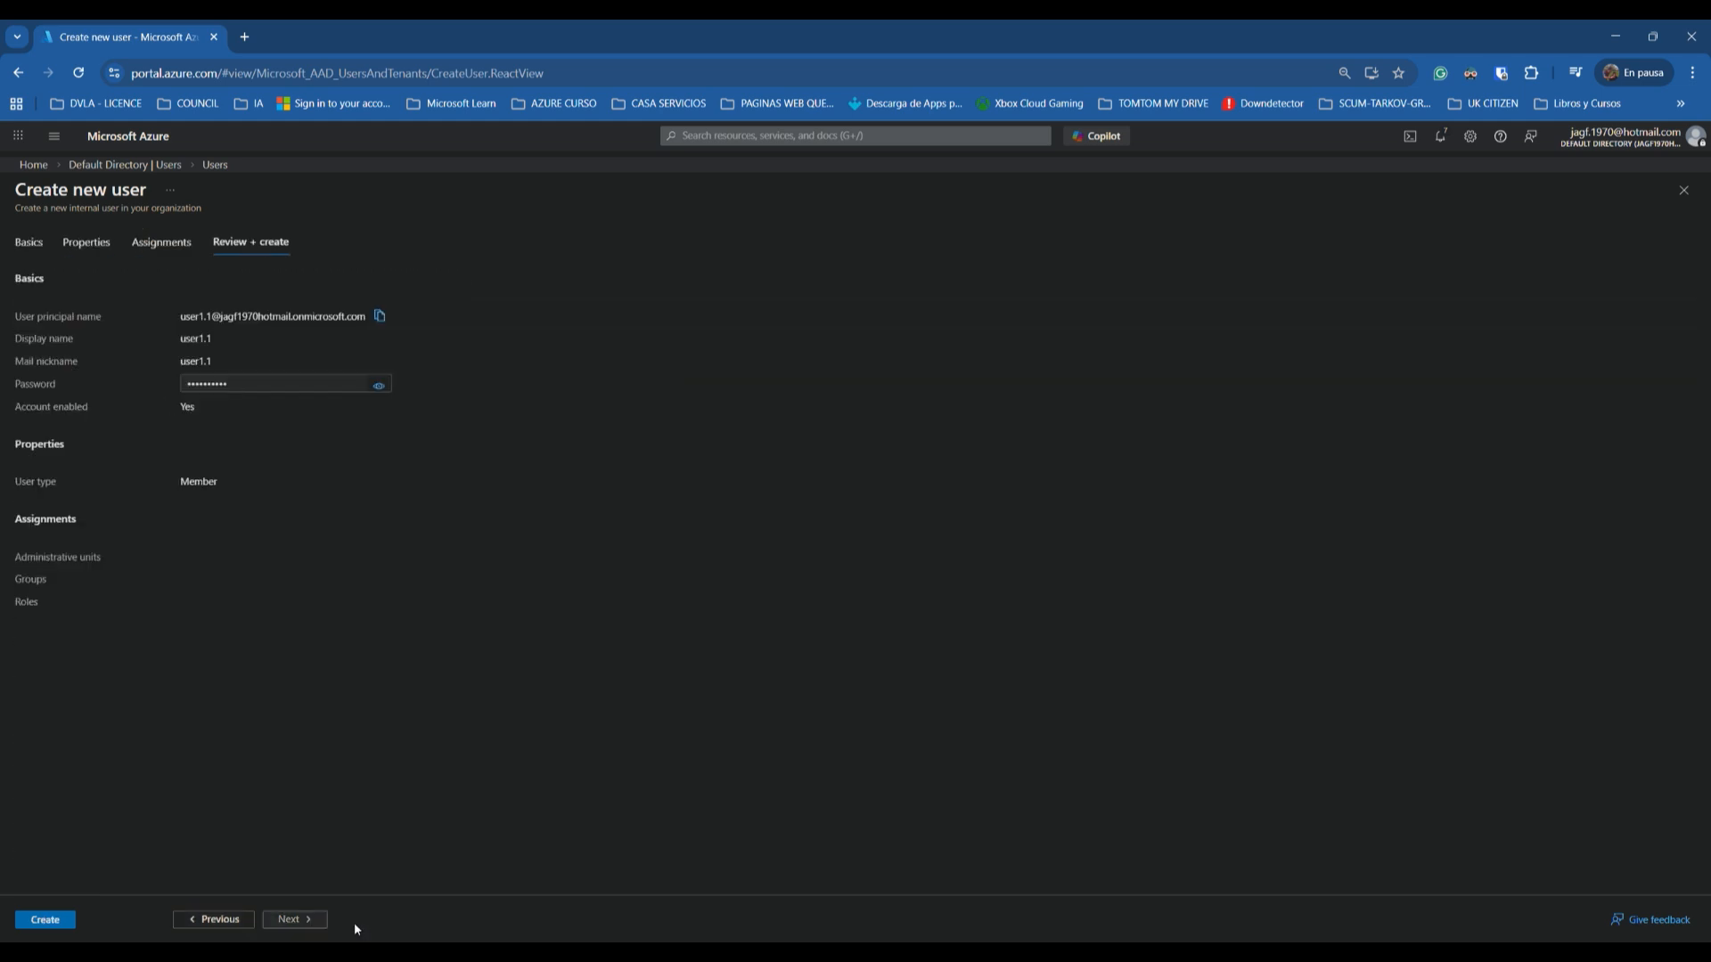
left_click(379, 386)
left_click(51, 921)
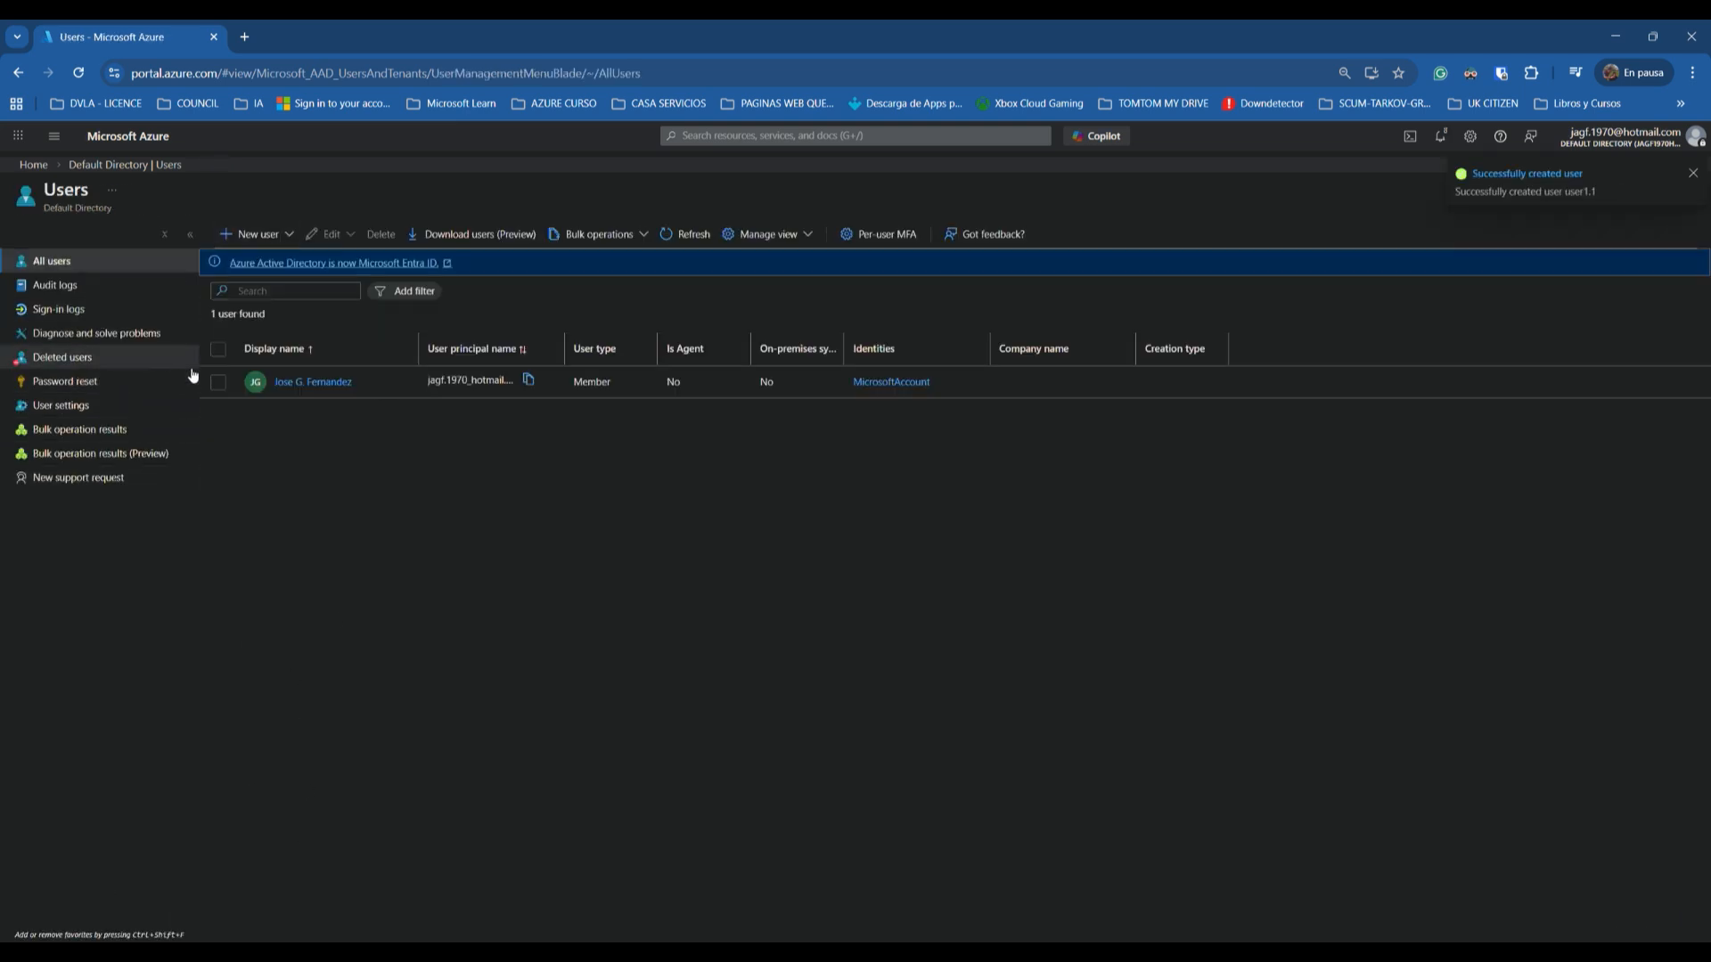
Step: Glance at the audit logs, return to All users, and start a new internal user
left_click(56, 283)
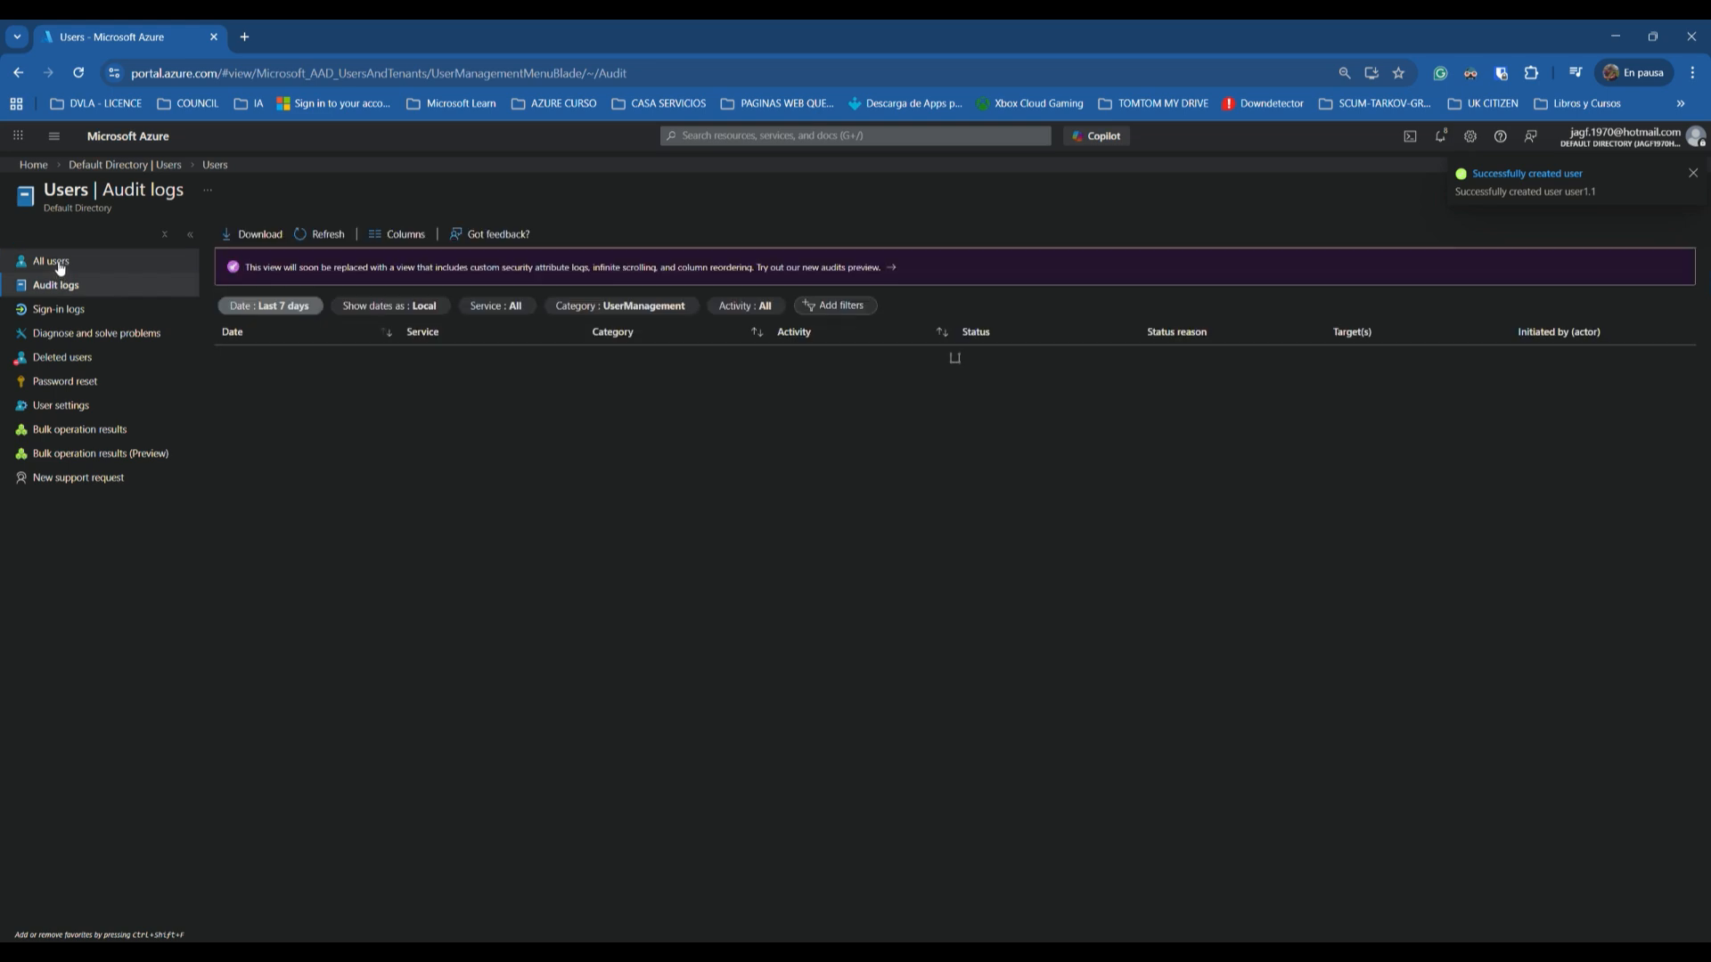
left_click(59, 267)
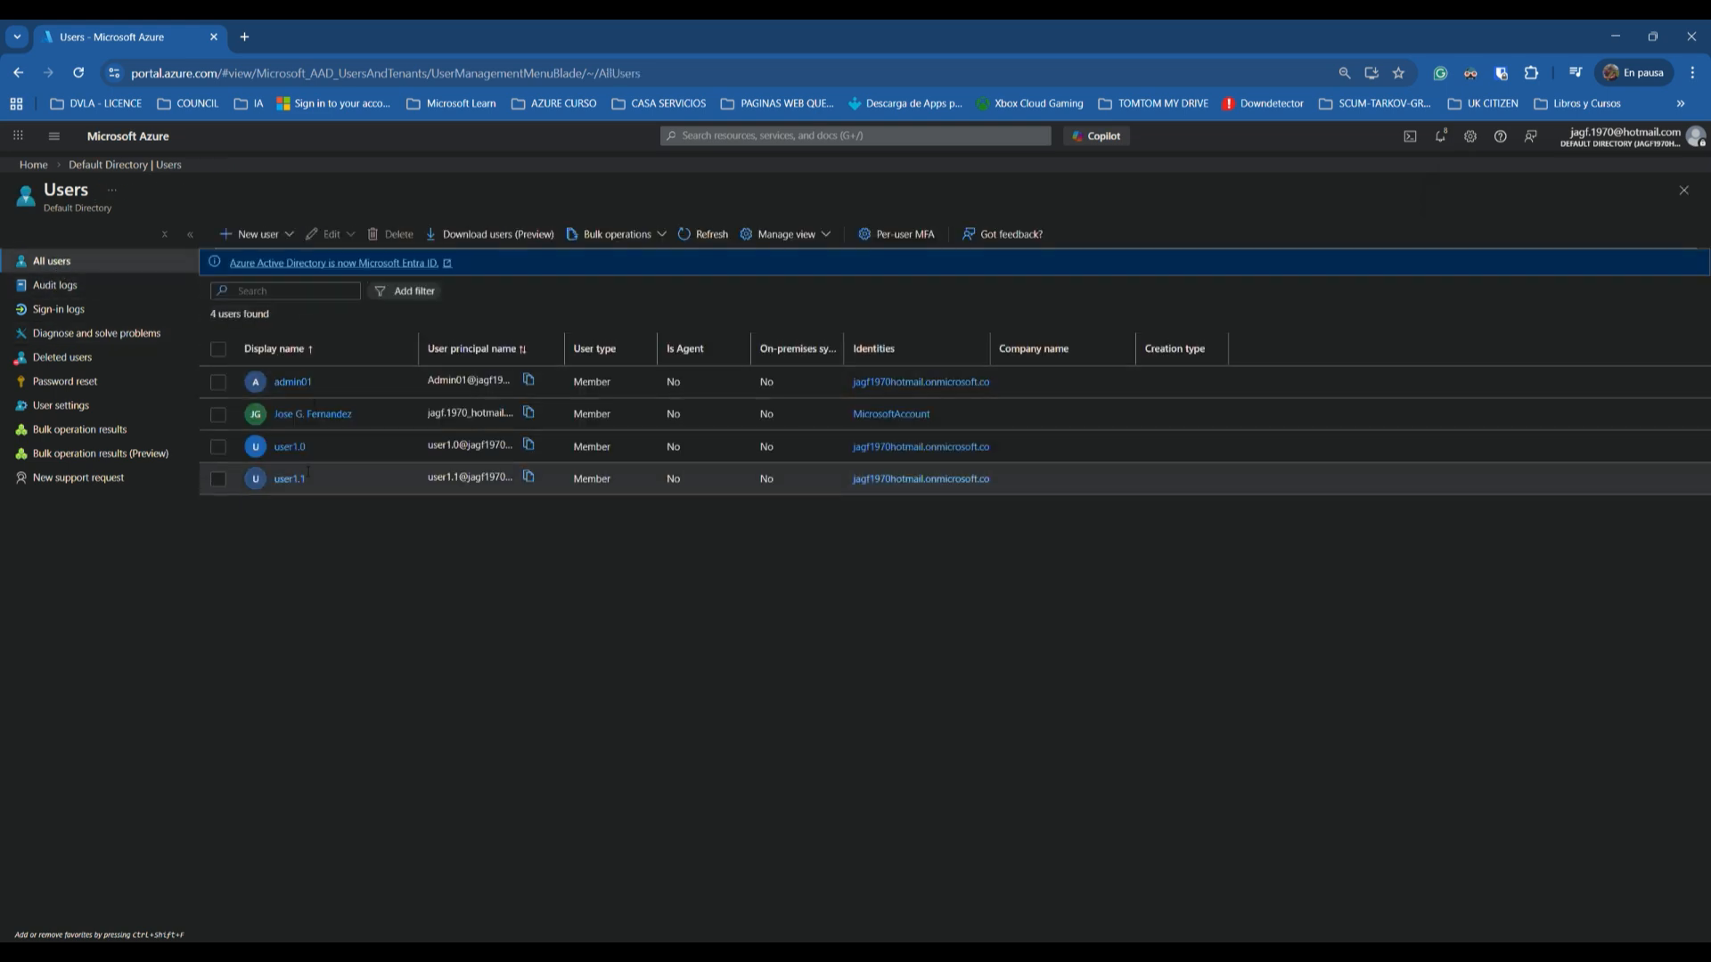
left_click(252, 234)
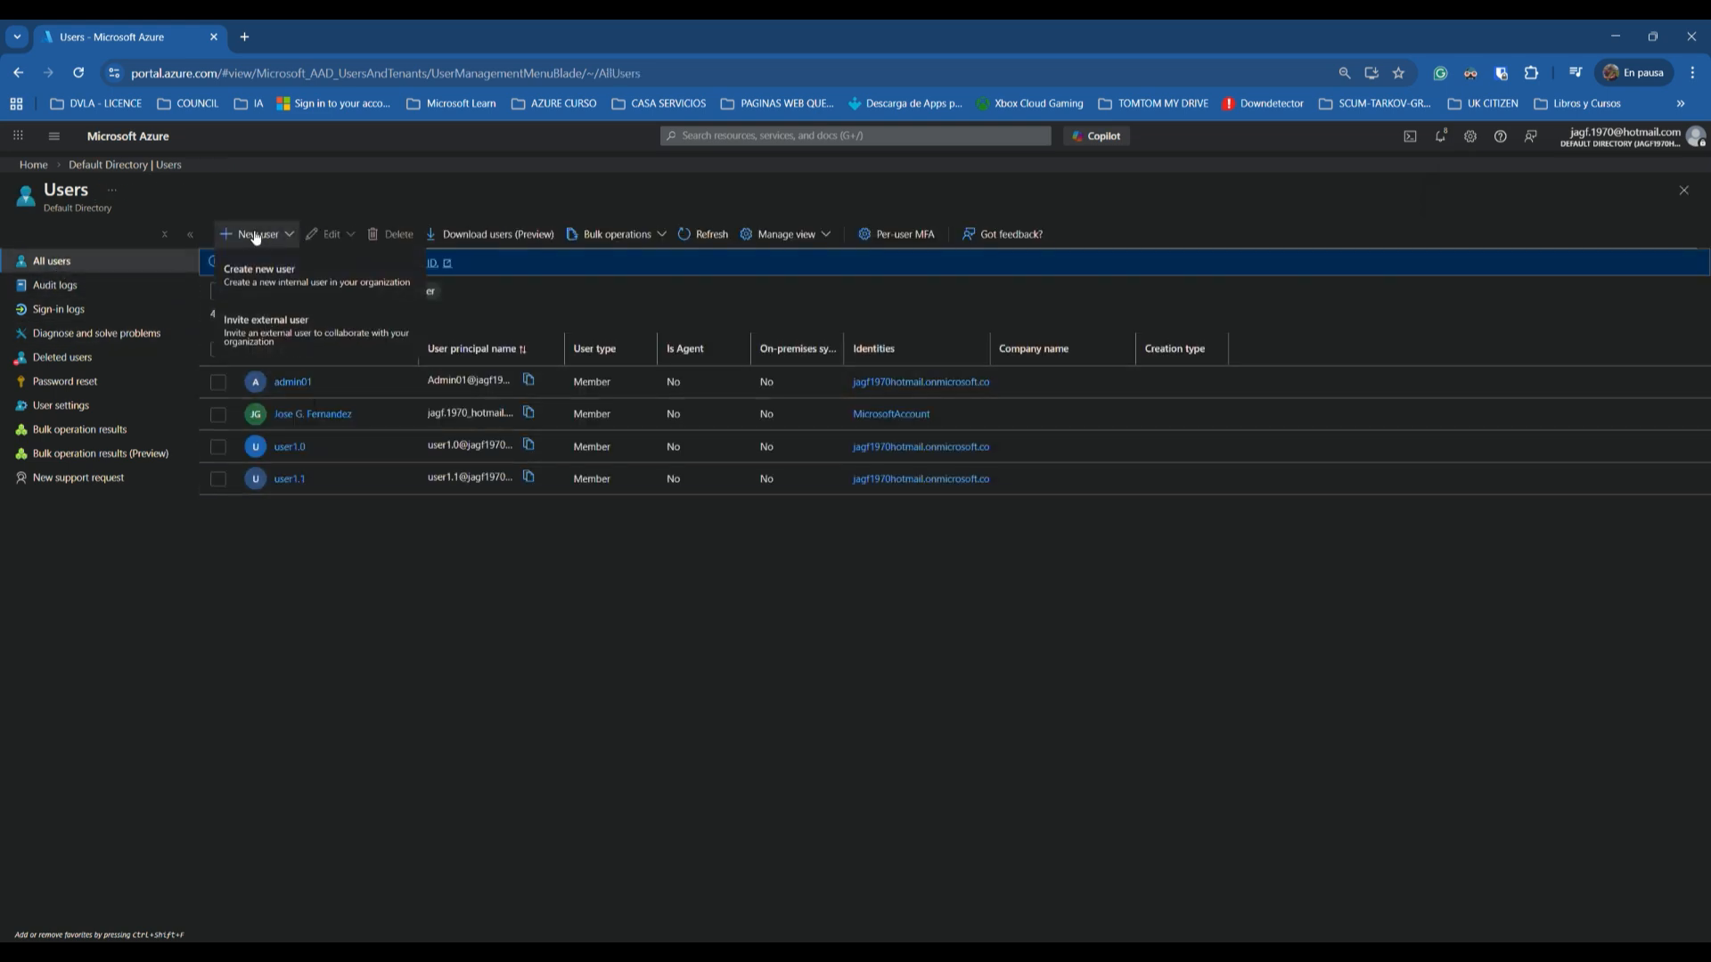
left_click(268, 270)
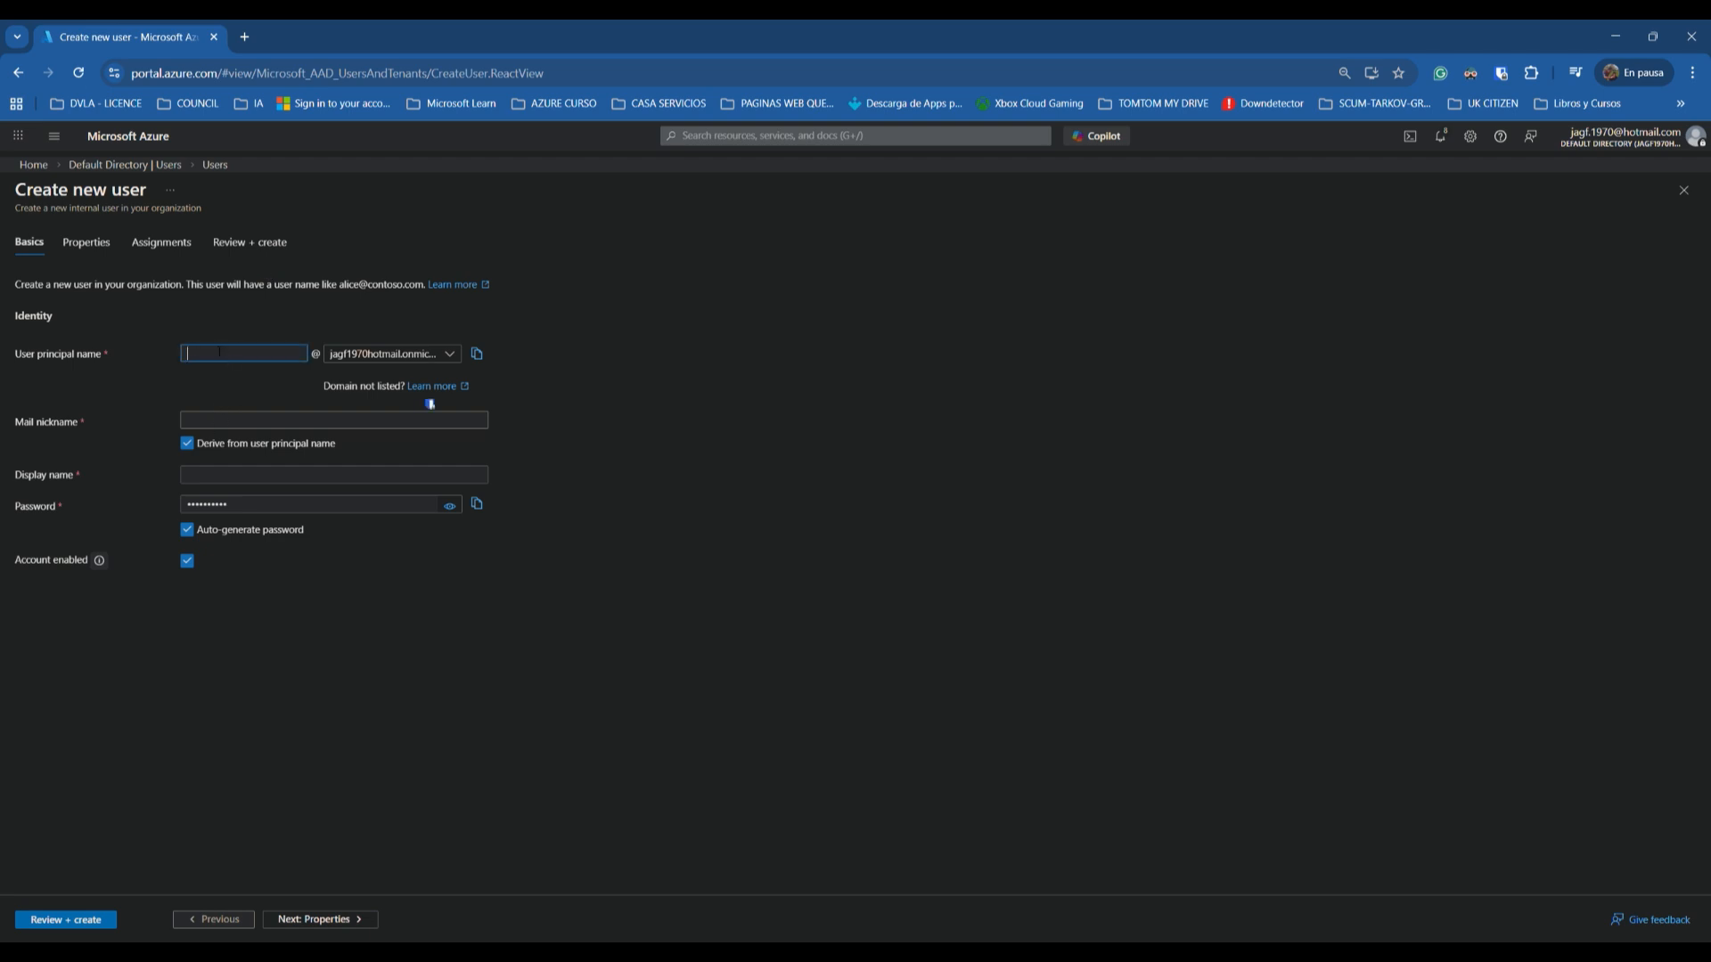
Step: Reopen the Users list and start a new user with principal name user2.0
left_click(123, 165)
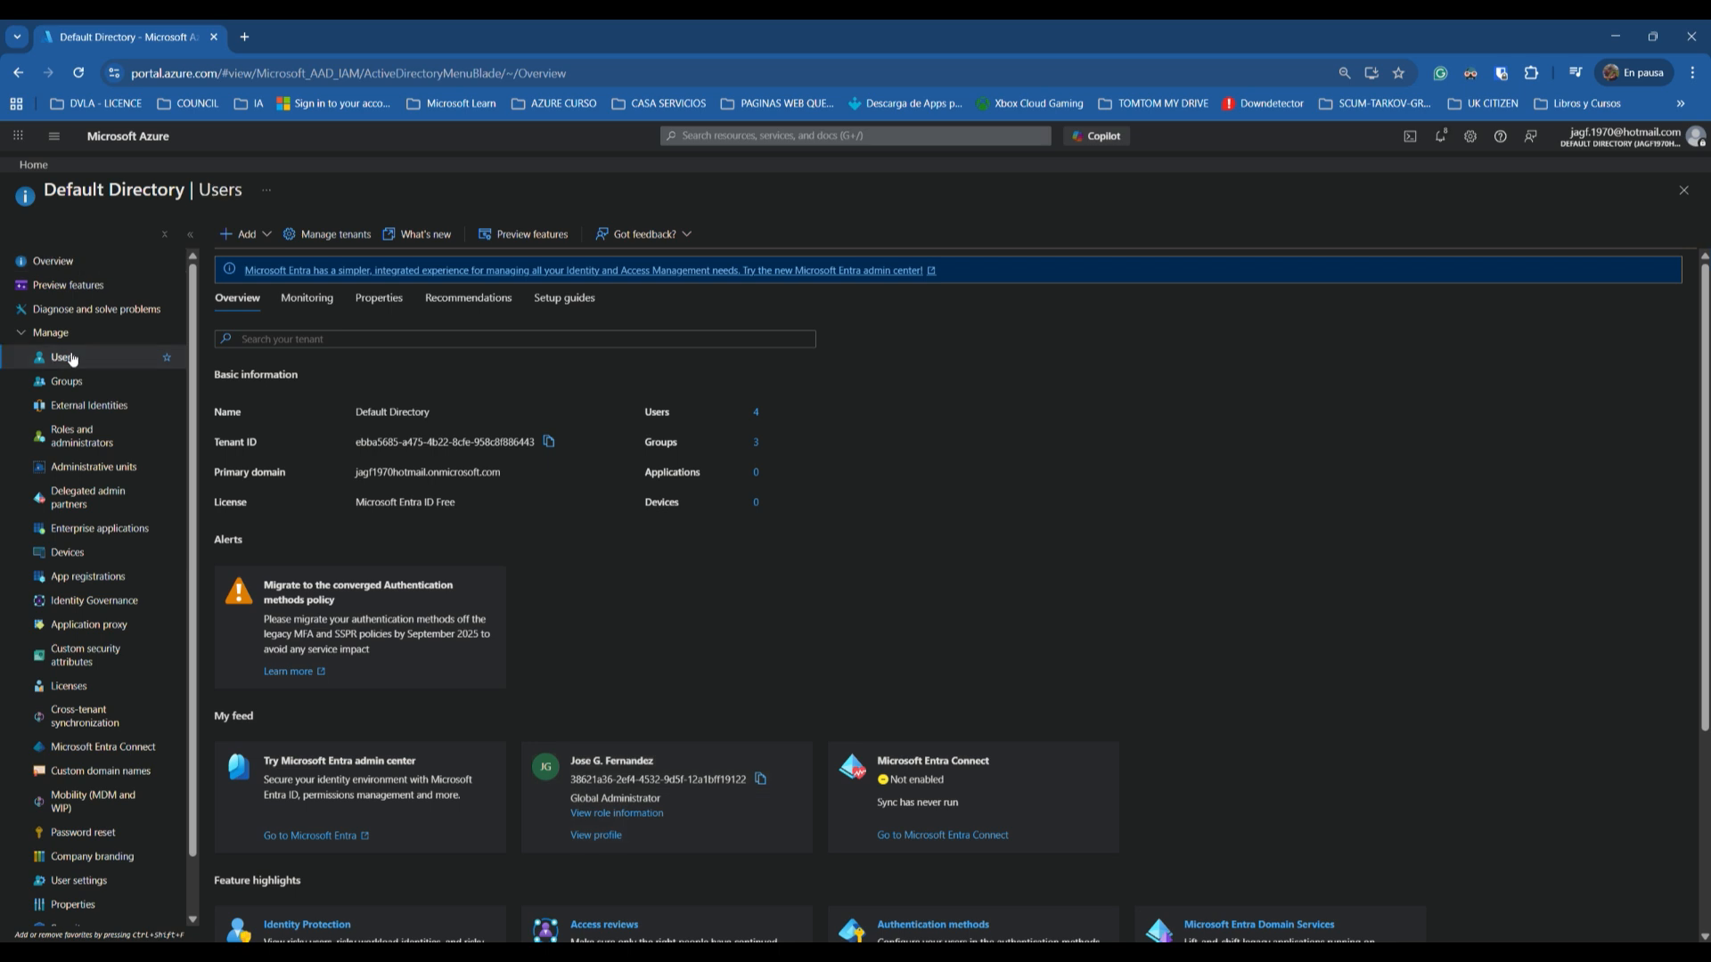
left_click(71, 357)
left_click(259, 234)
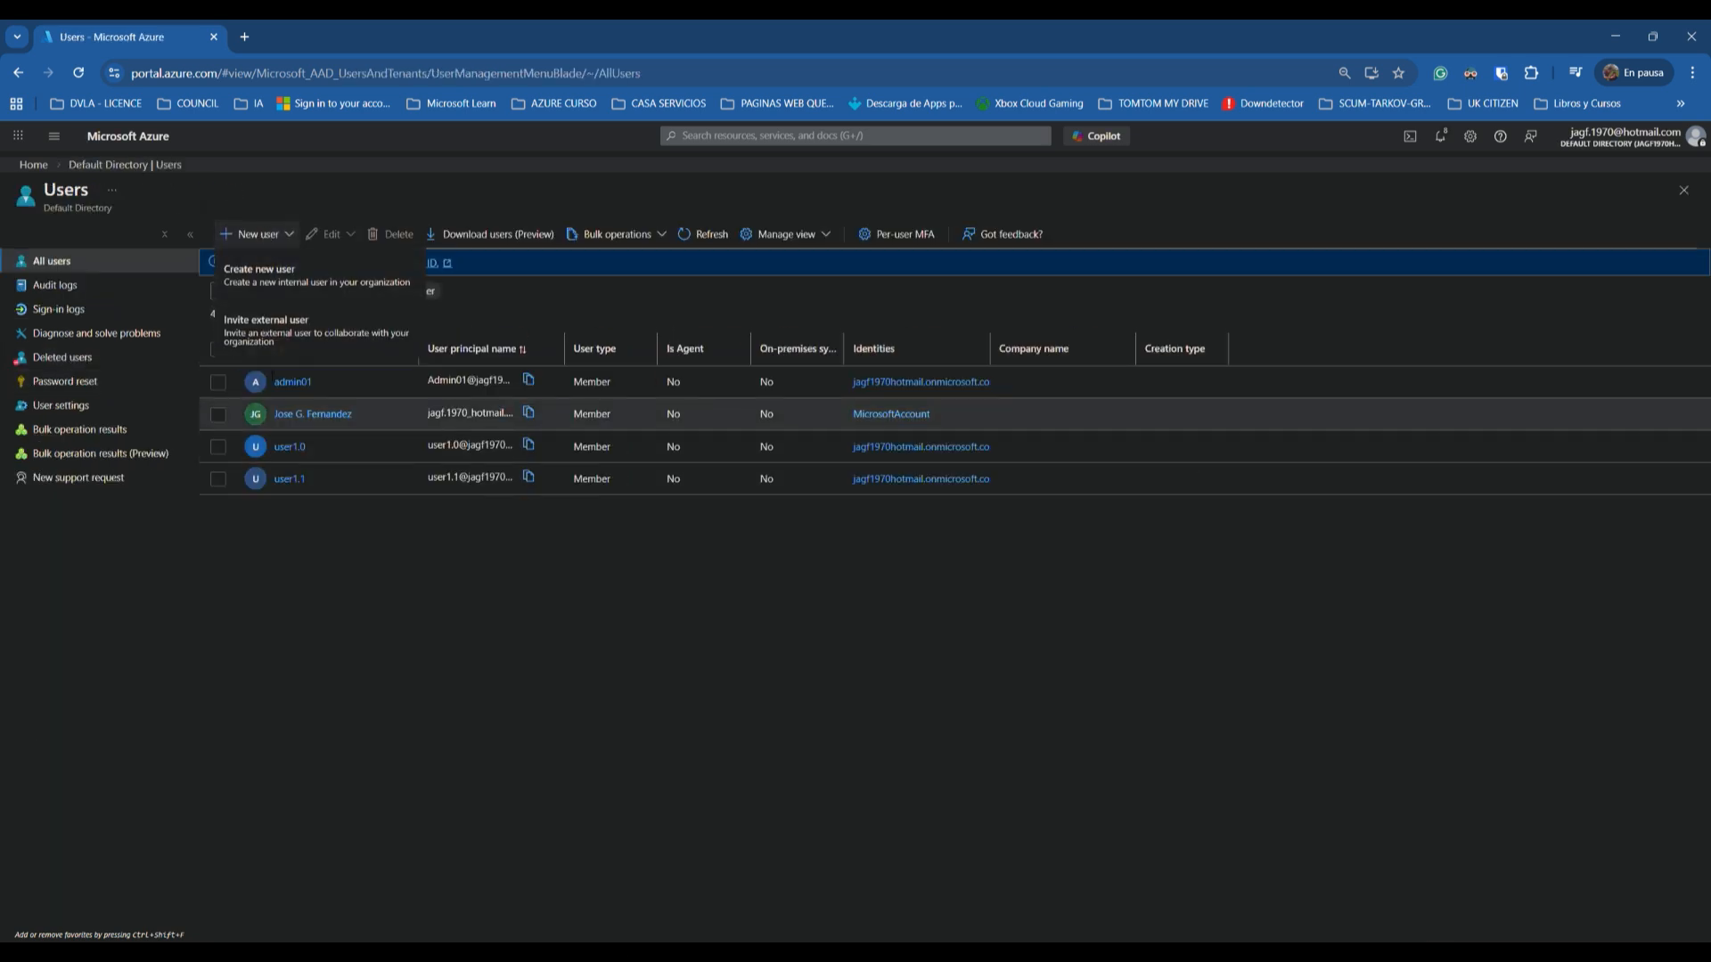
left_click(267, 275)
type("user2.0")
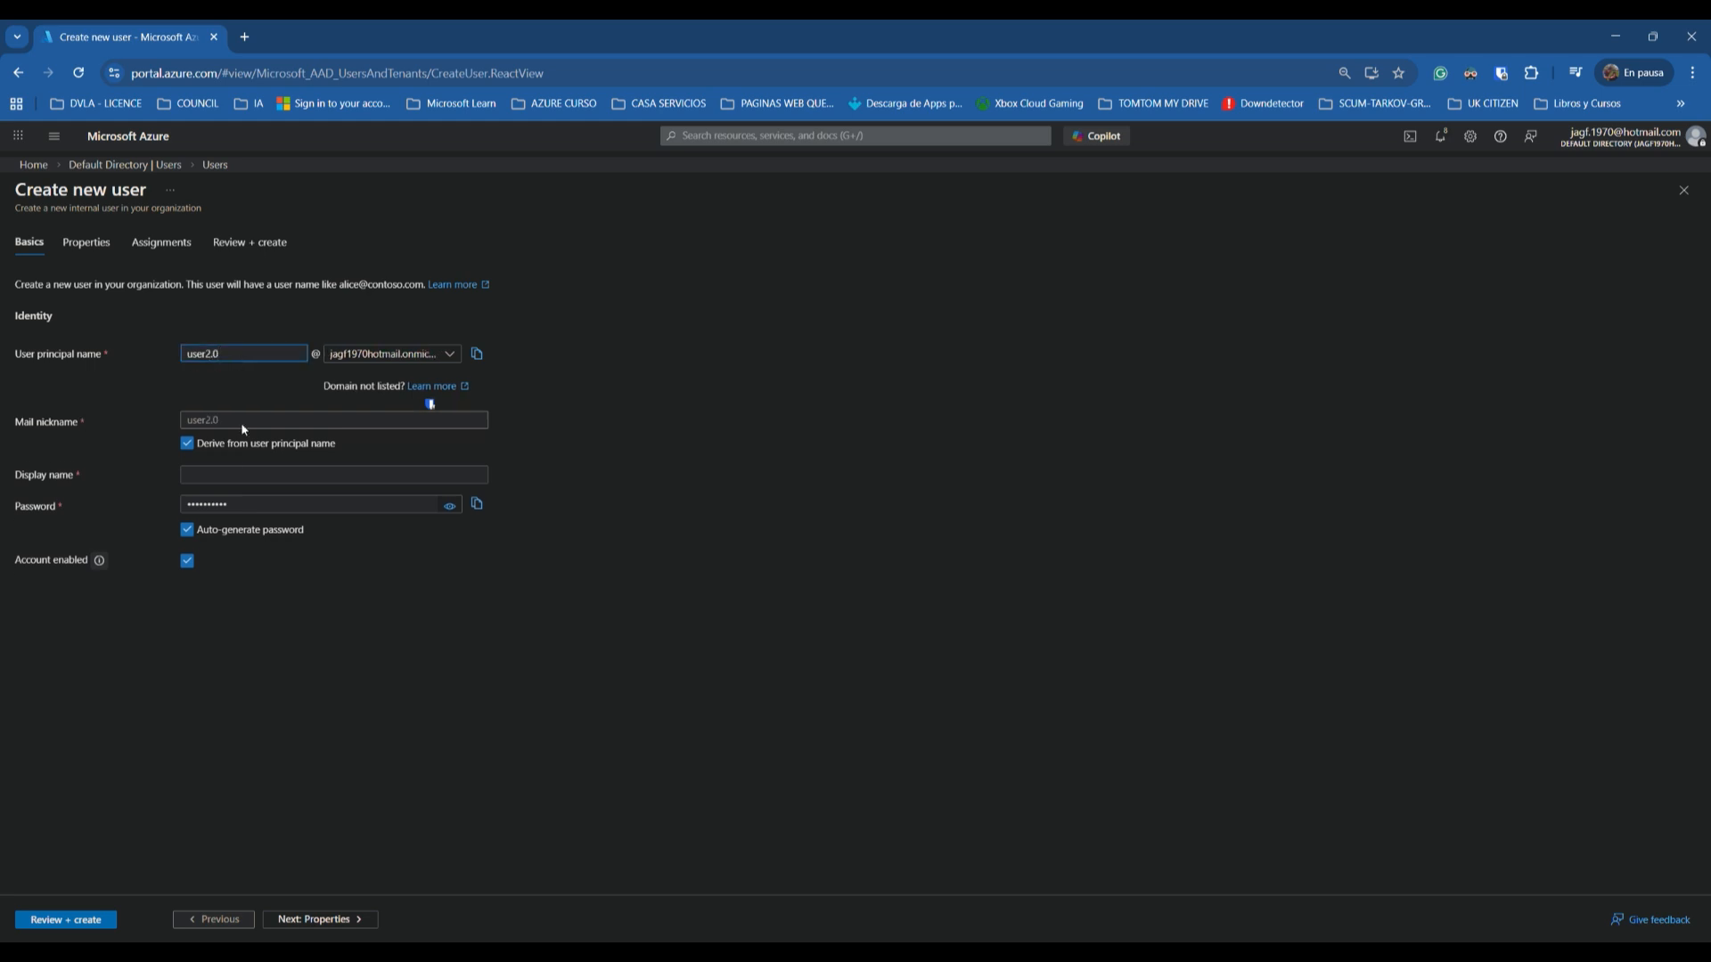
Step: Set display name user2.0 and paste a manual password with auto-generation turned off
left_click(223, 475)
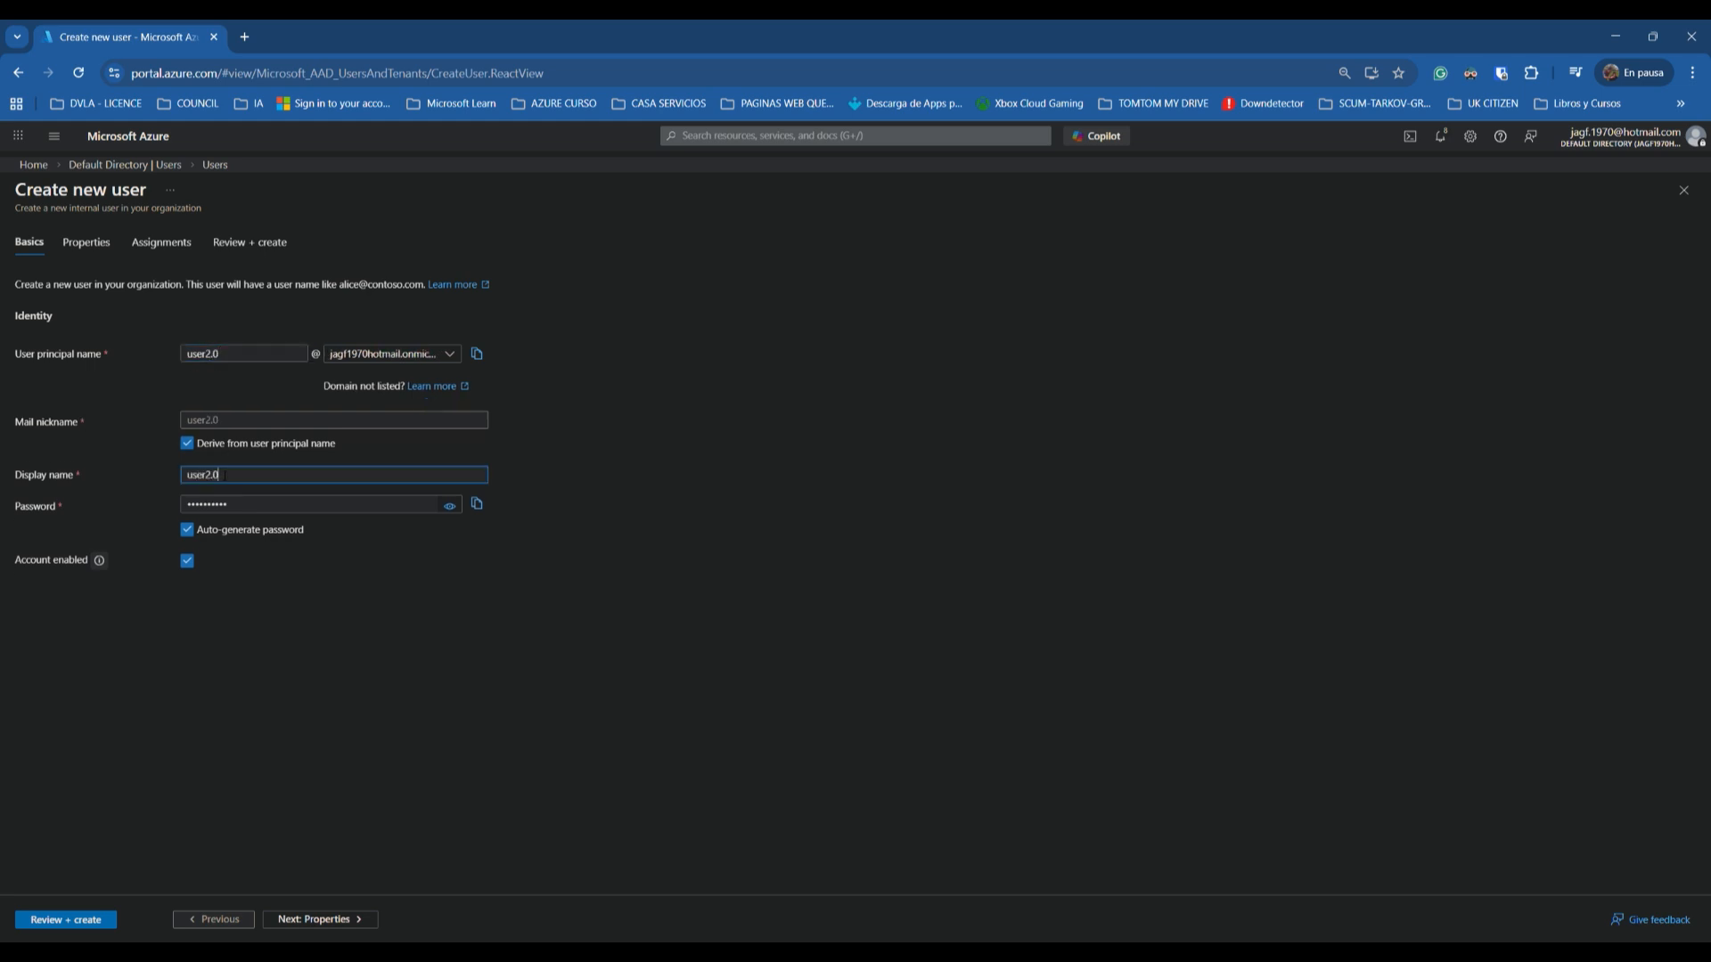
left_click(188, 529)
left_click(227, 506)
key("ctrl+v")
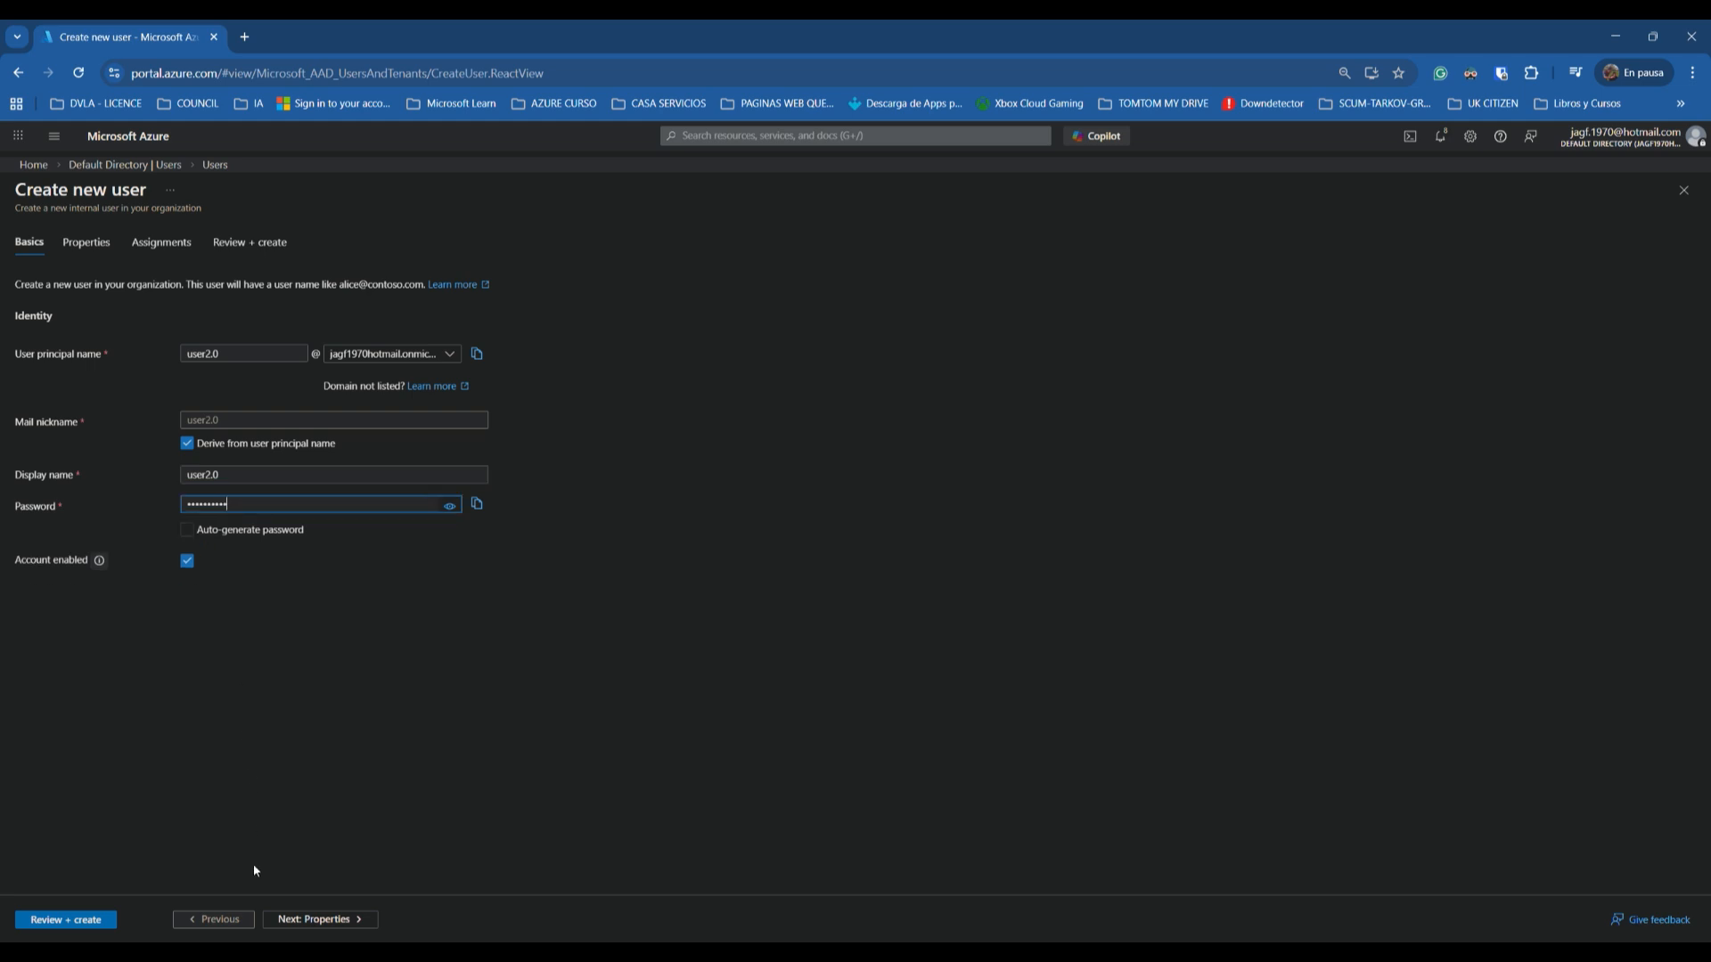
Step: Advance to the review summary and create user2.0
left_click(359, 924)
left_click(356, 924)
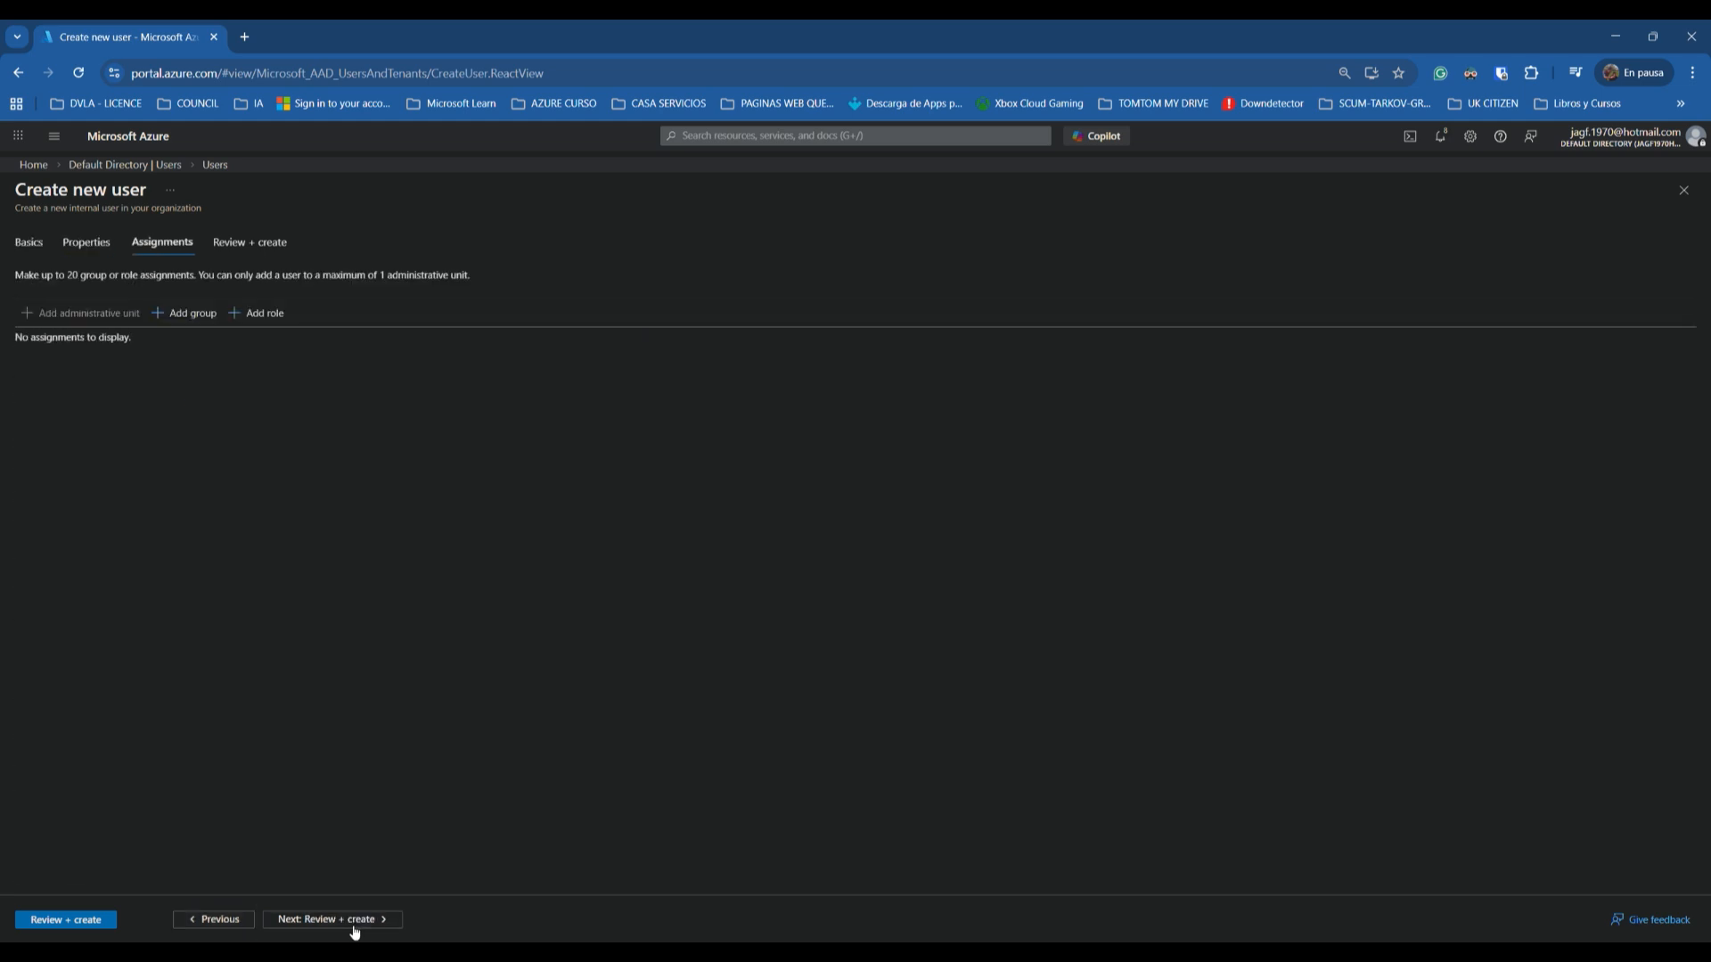
left_click(355, 927)
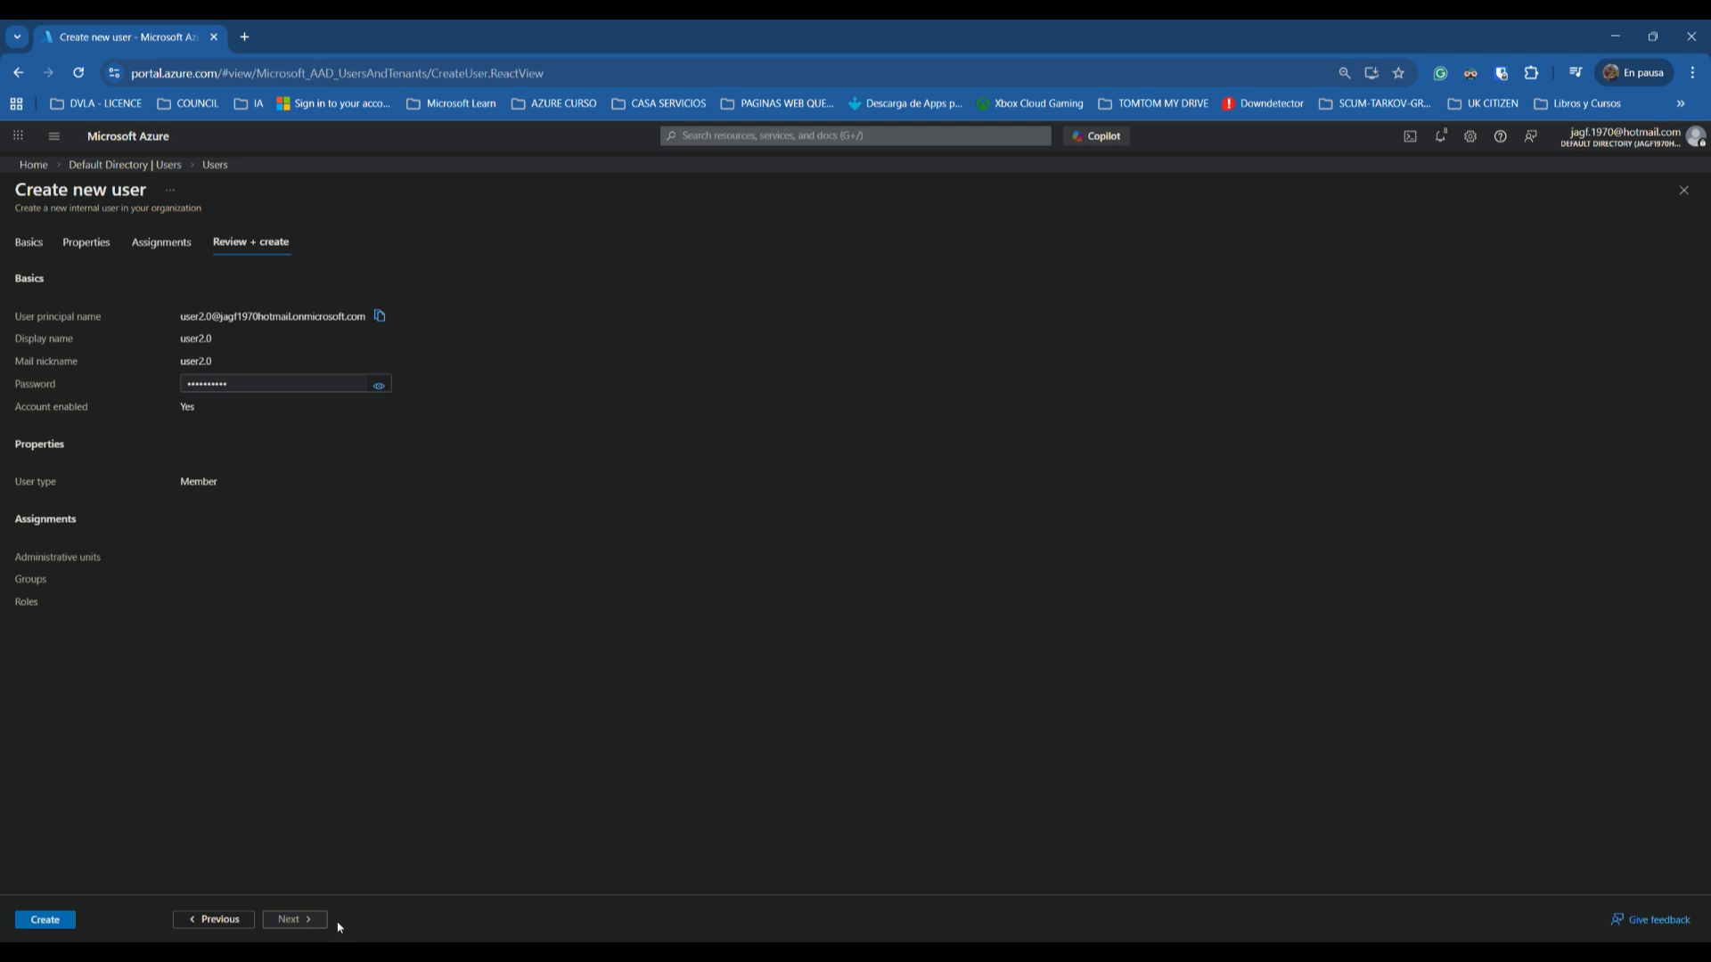
left_click(42, 921)
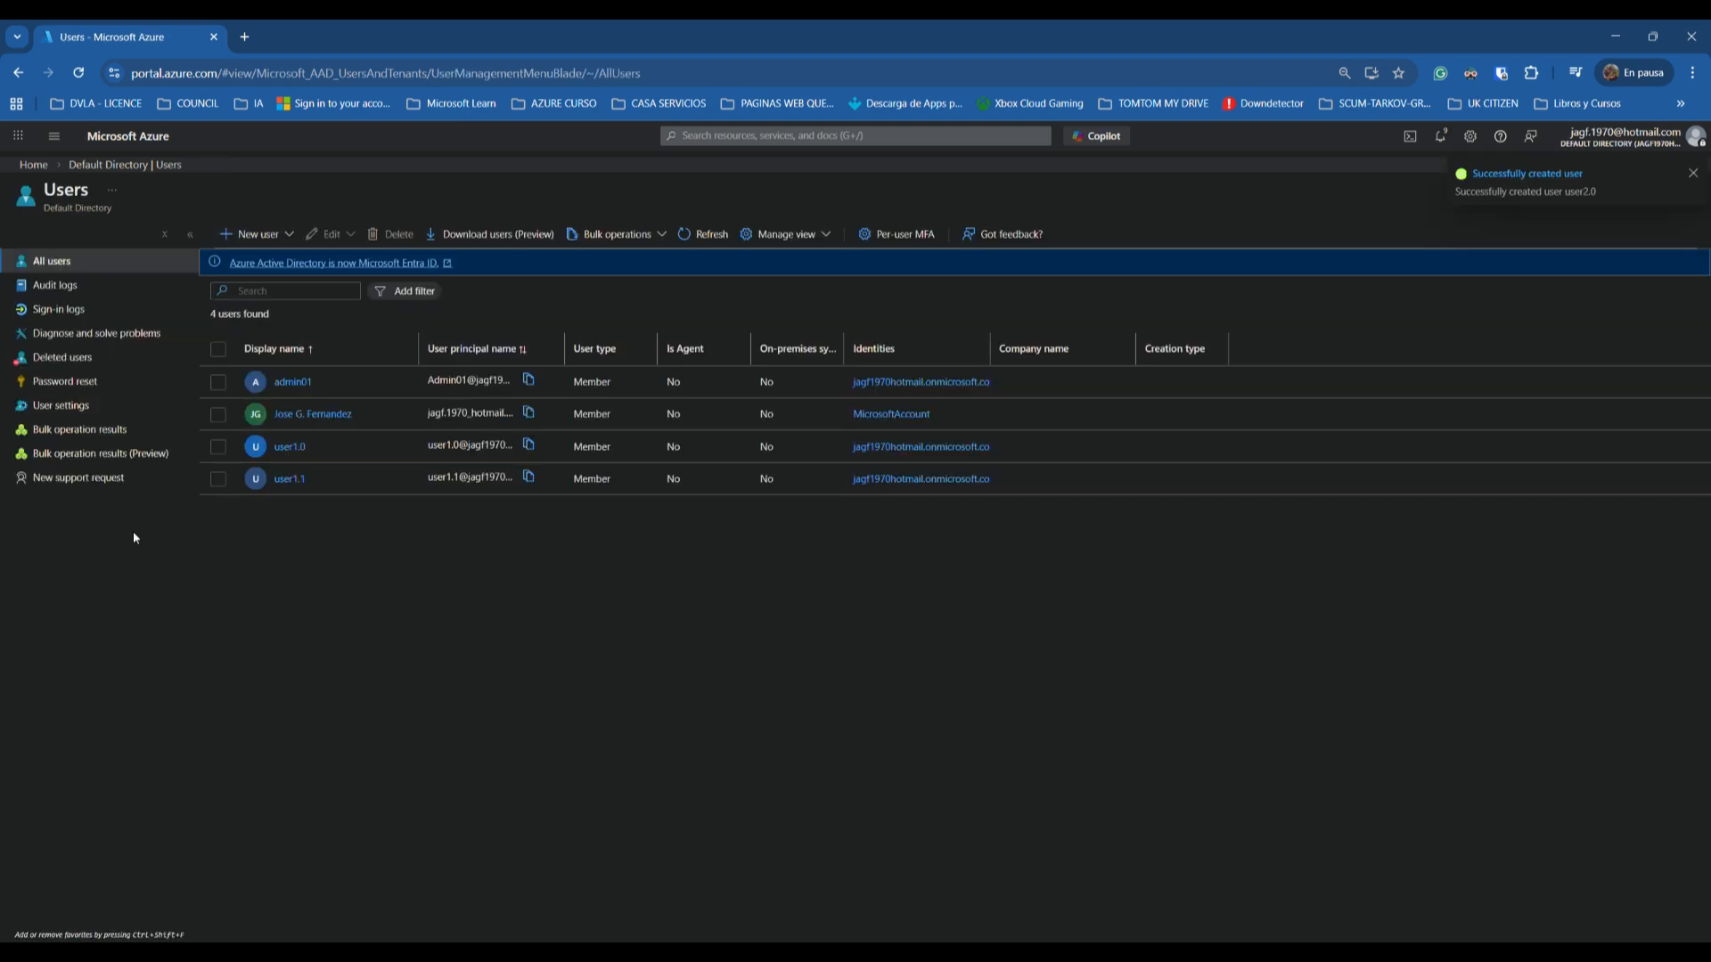
Step: Start a new user user2.1 with display name user2.1 and a pasted manual password
left_click(246, 239)
left_click(254, 271)
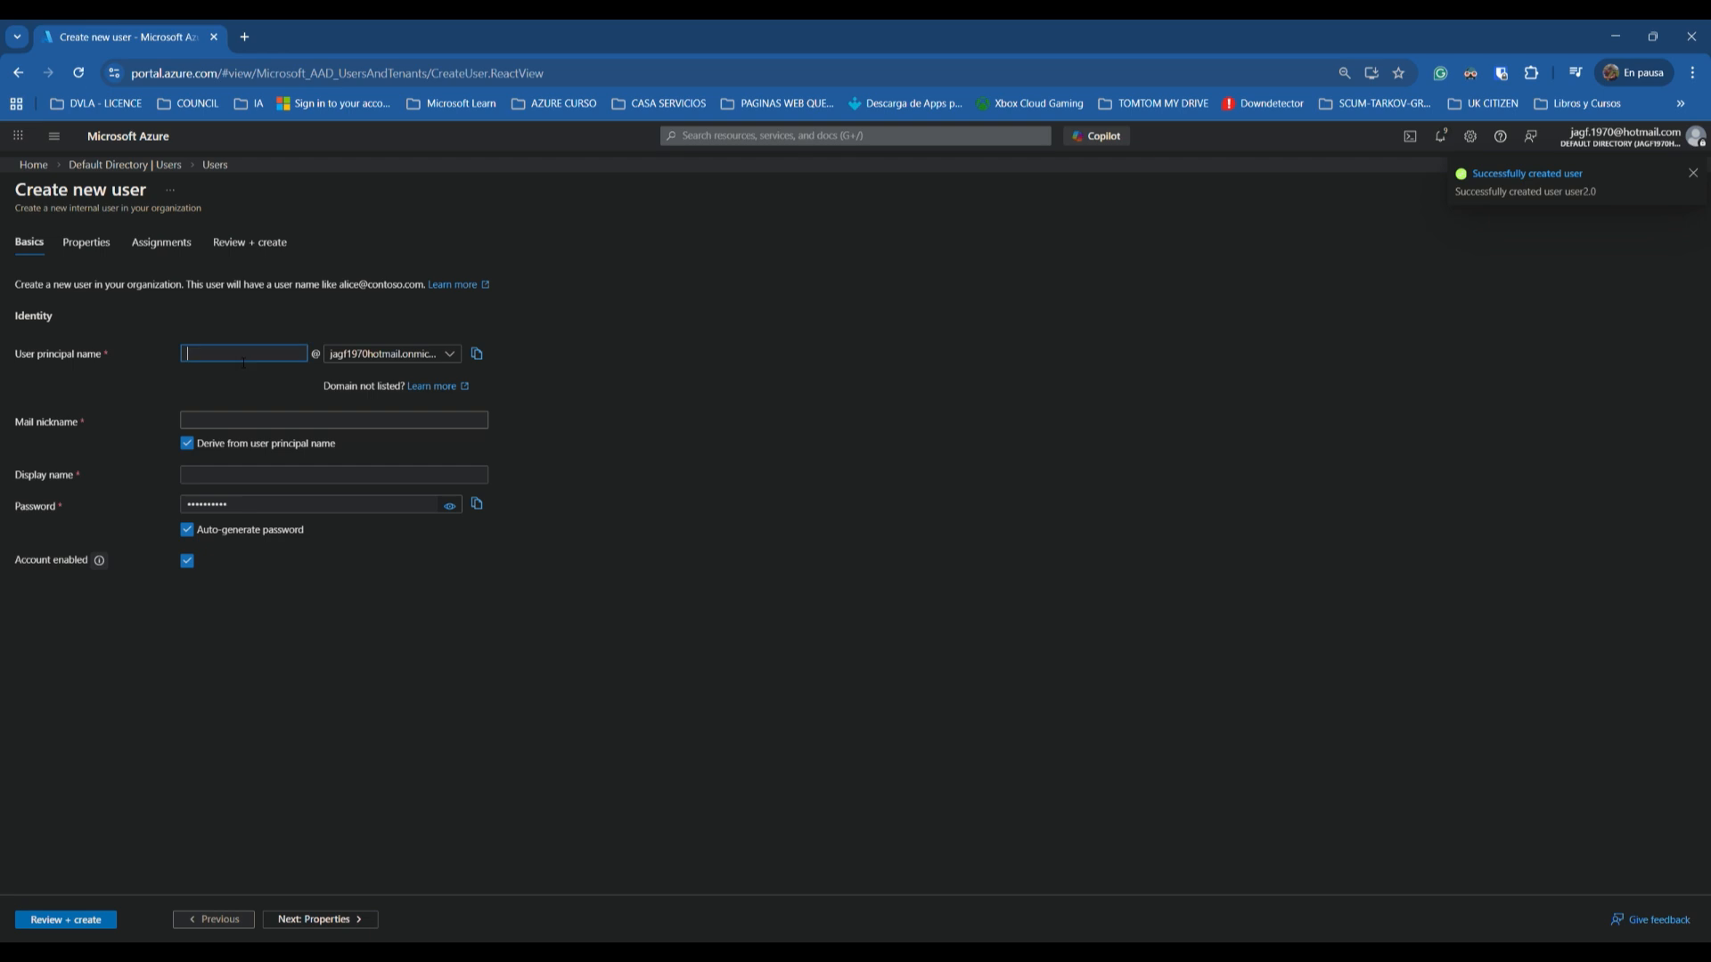
type("user2.1")
left_click(223, 475)
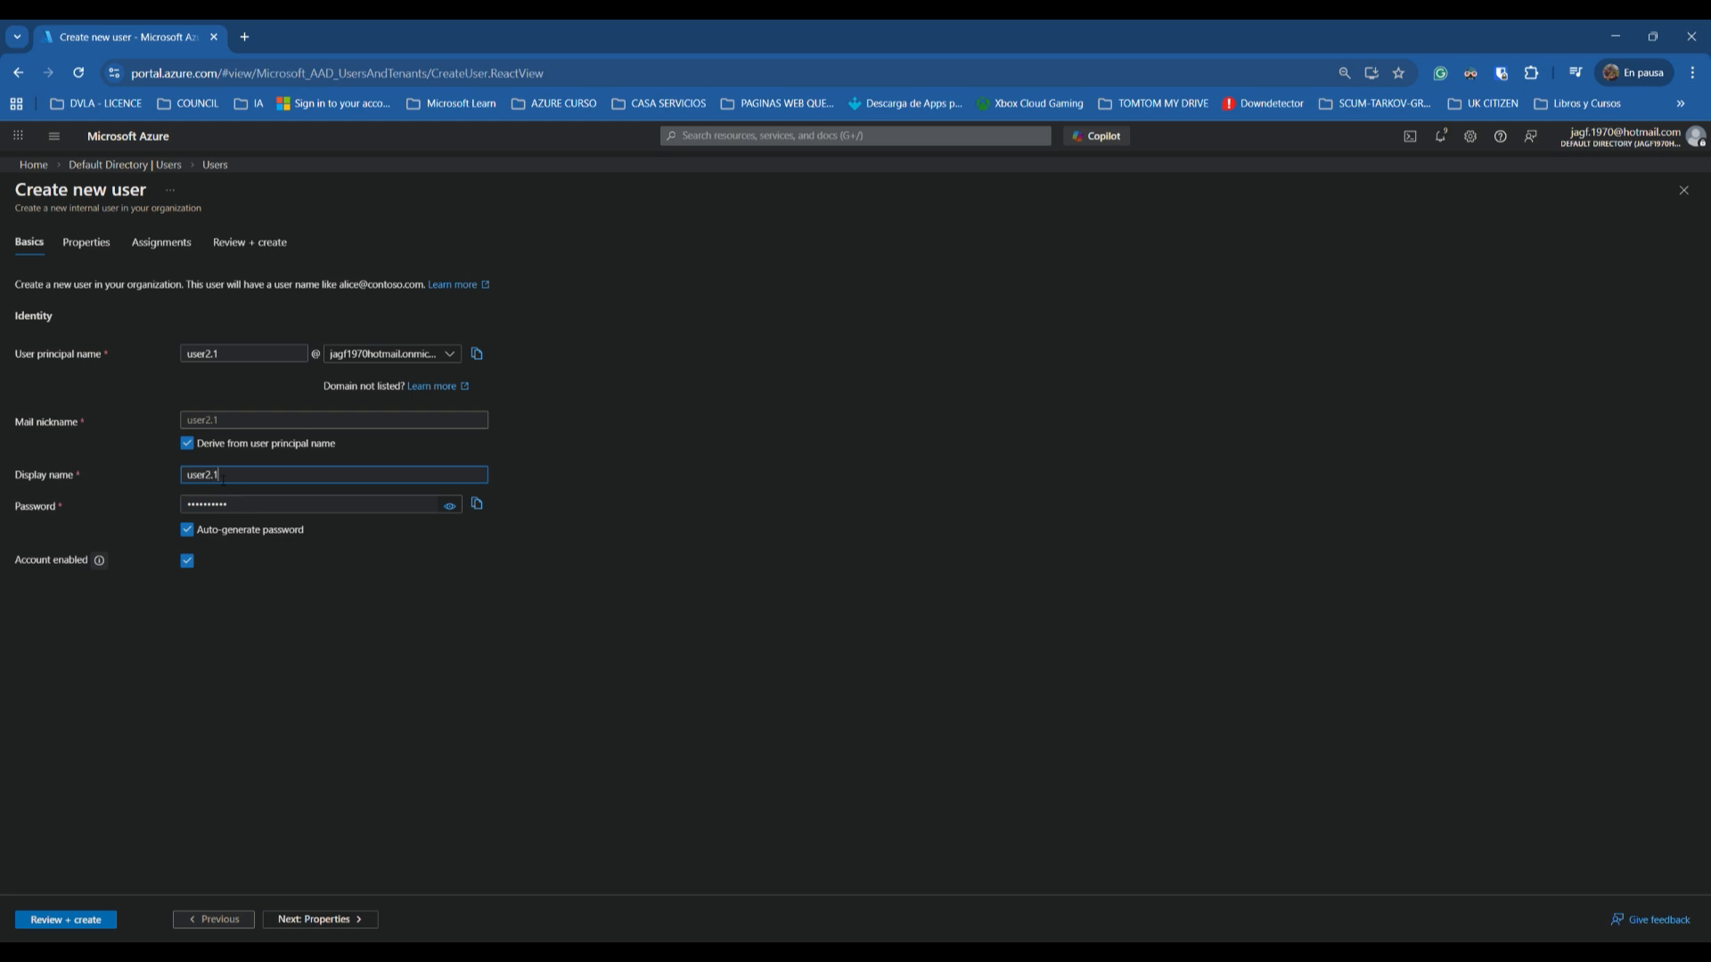
left_click(194, 531)
left_click(248, 515)
key("ctrl+v")
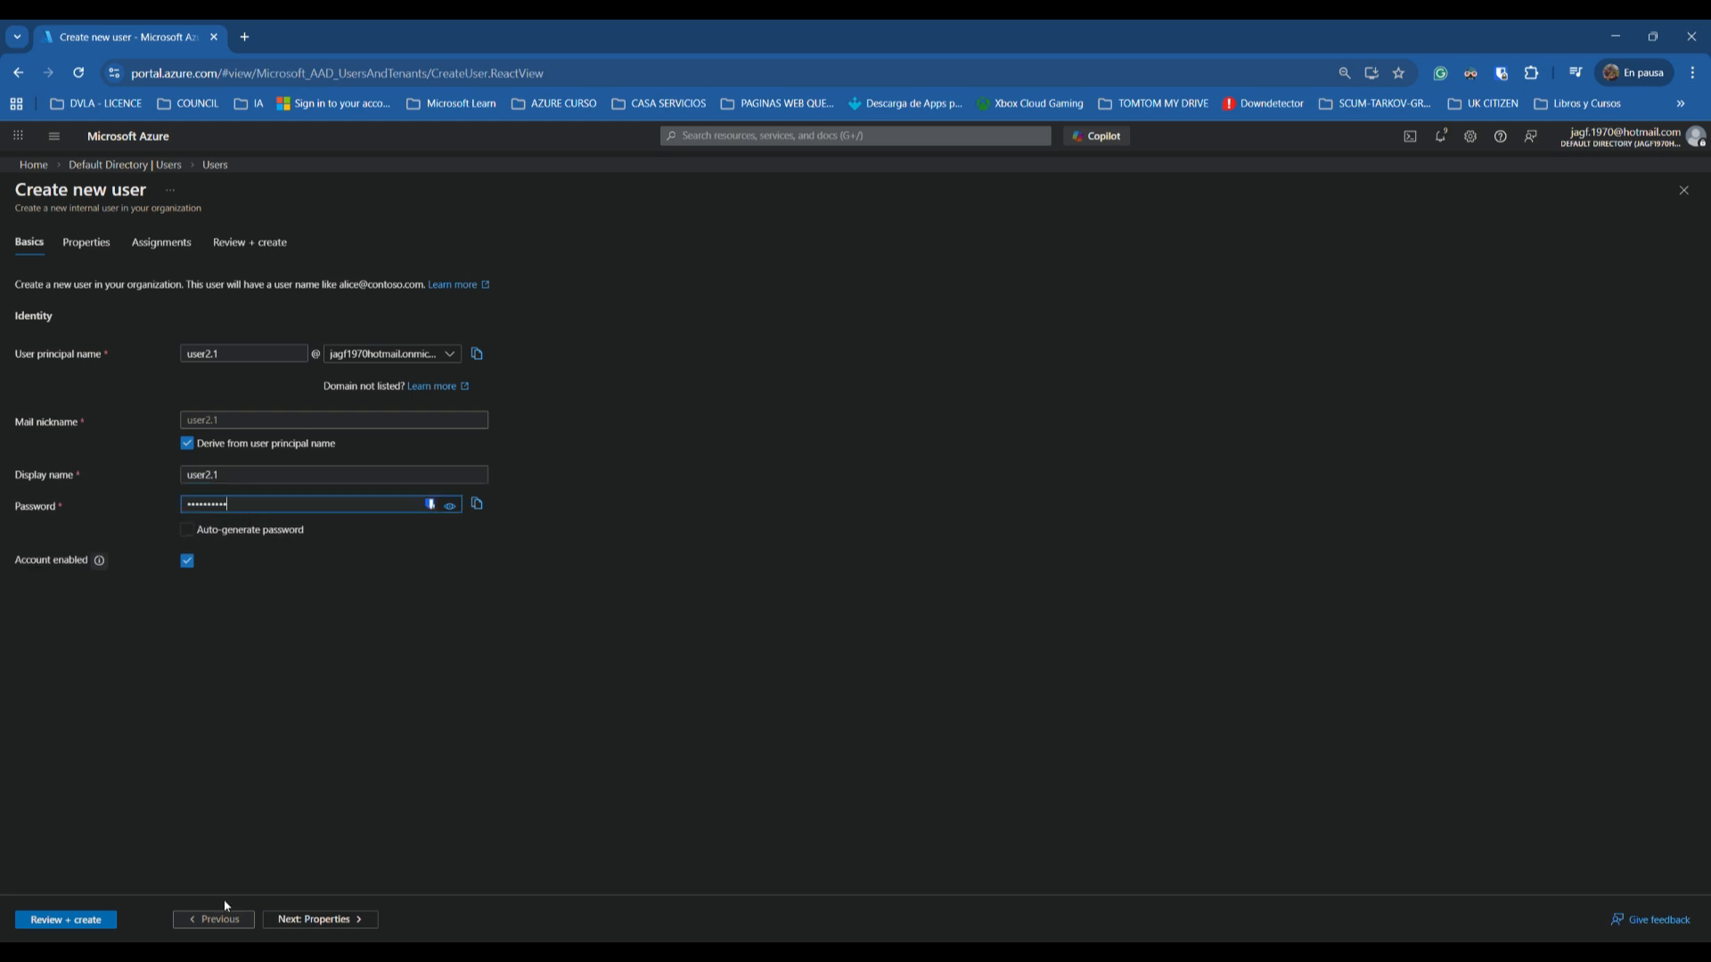
Step: Create user2.1 and return to the All users list showing six users
left_click(321, 920)
left_click(321, 920)
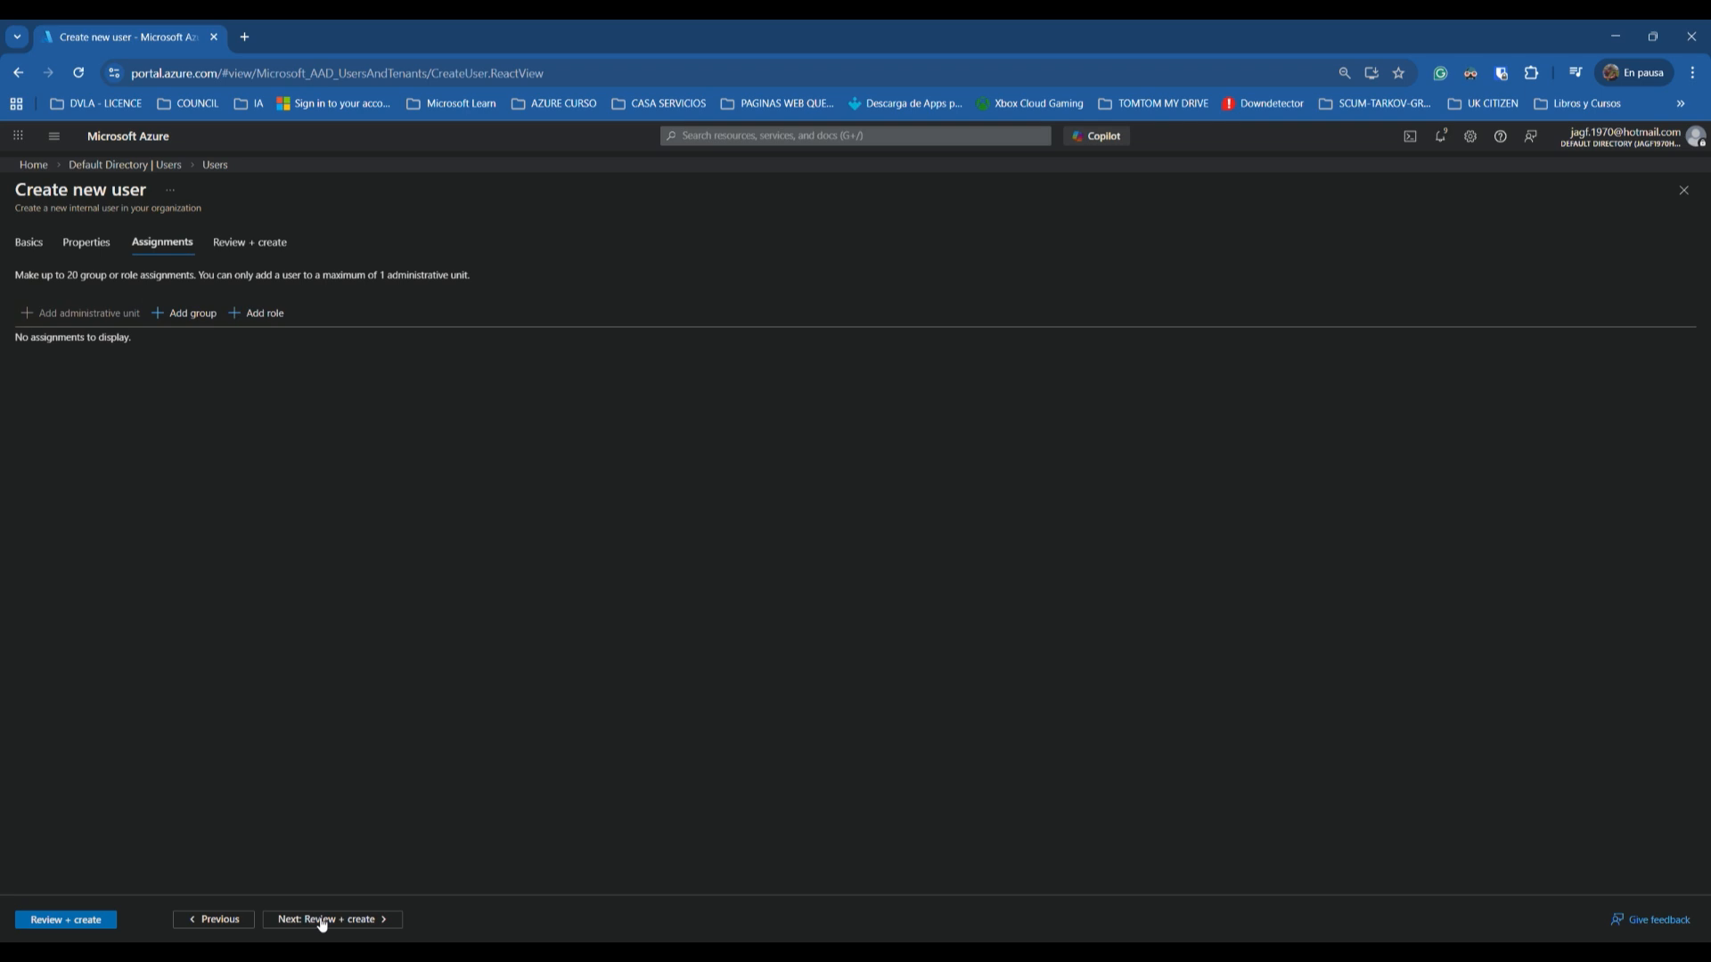
left_click(320, 920)
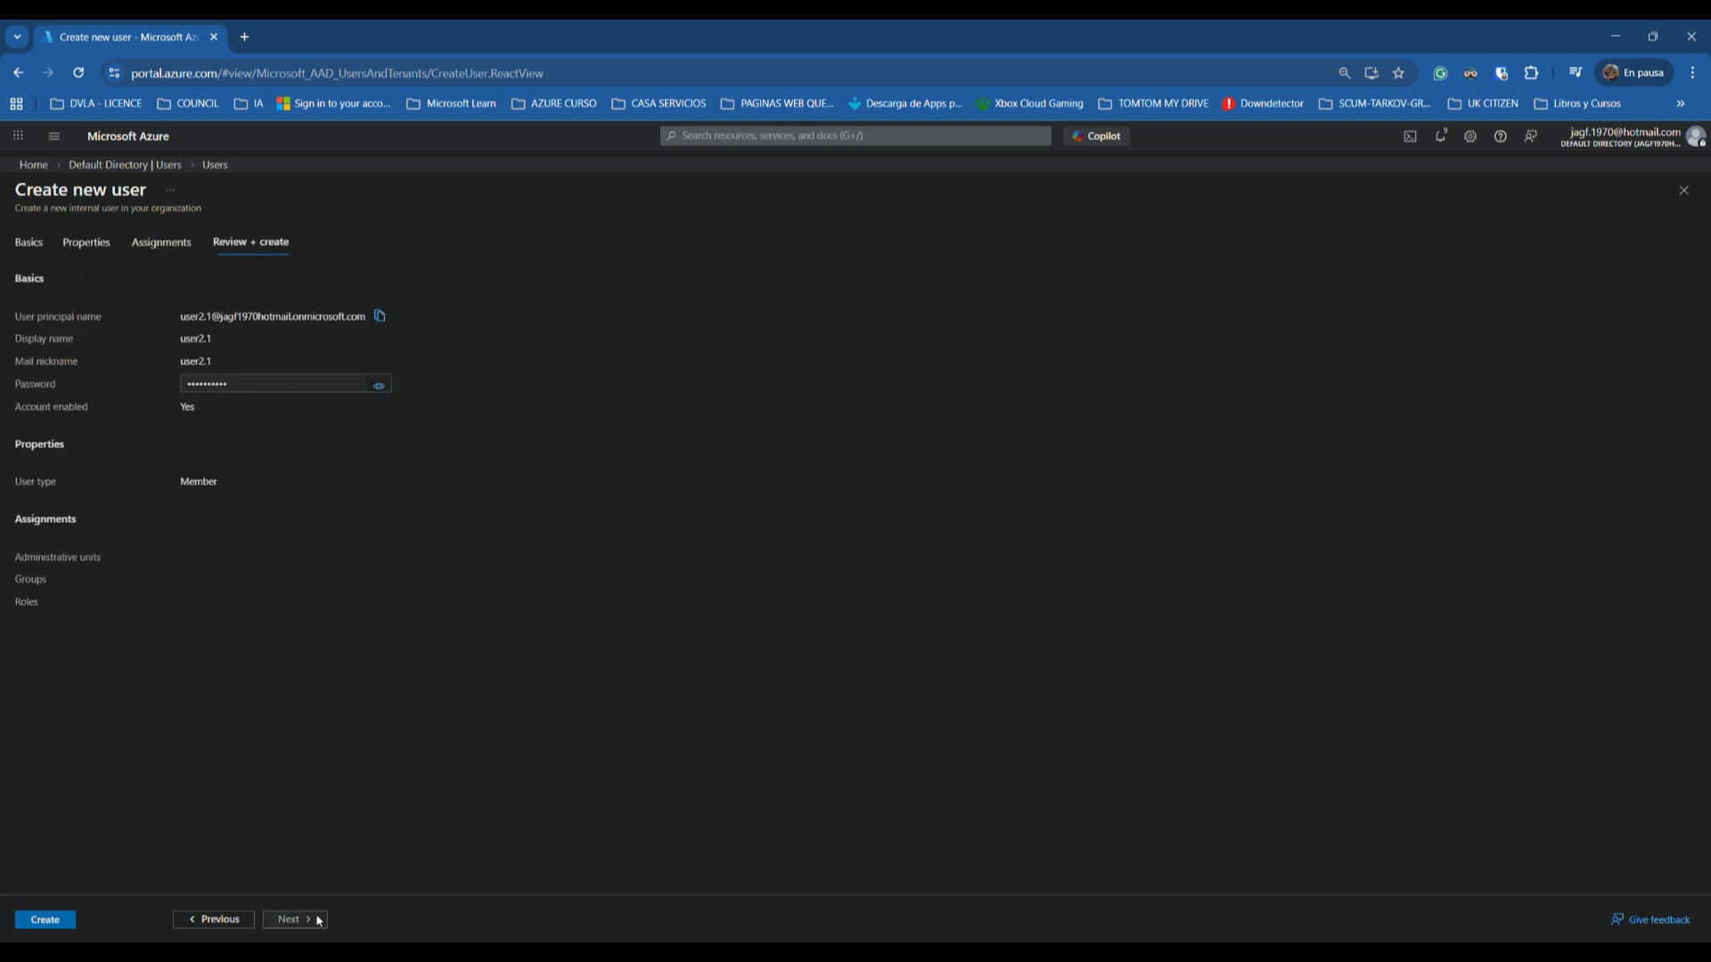
left_click(41, 925)
left_click(56, 285)
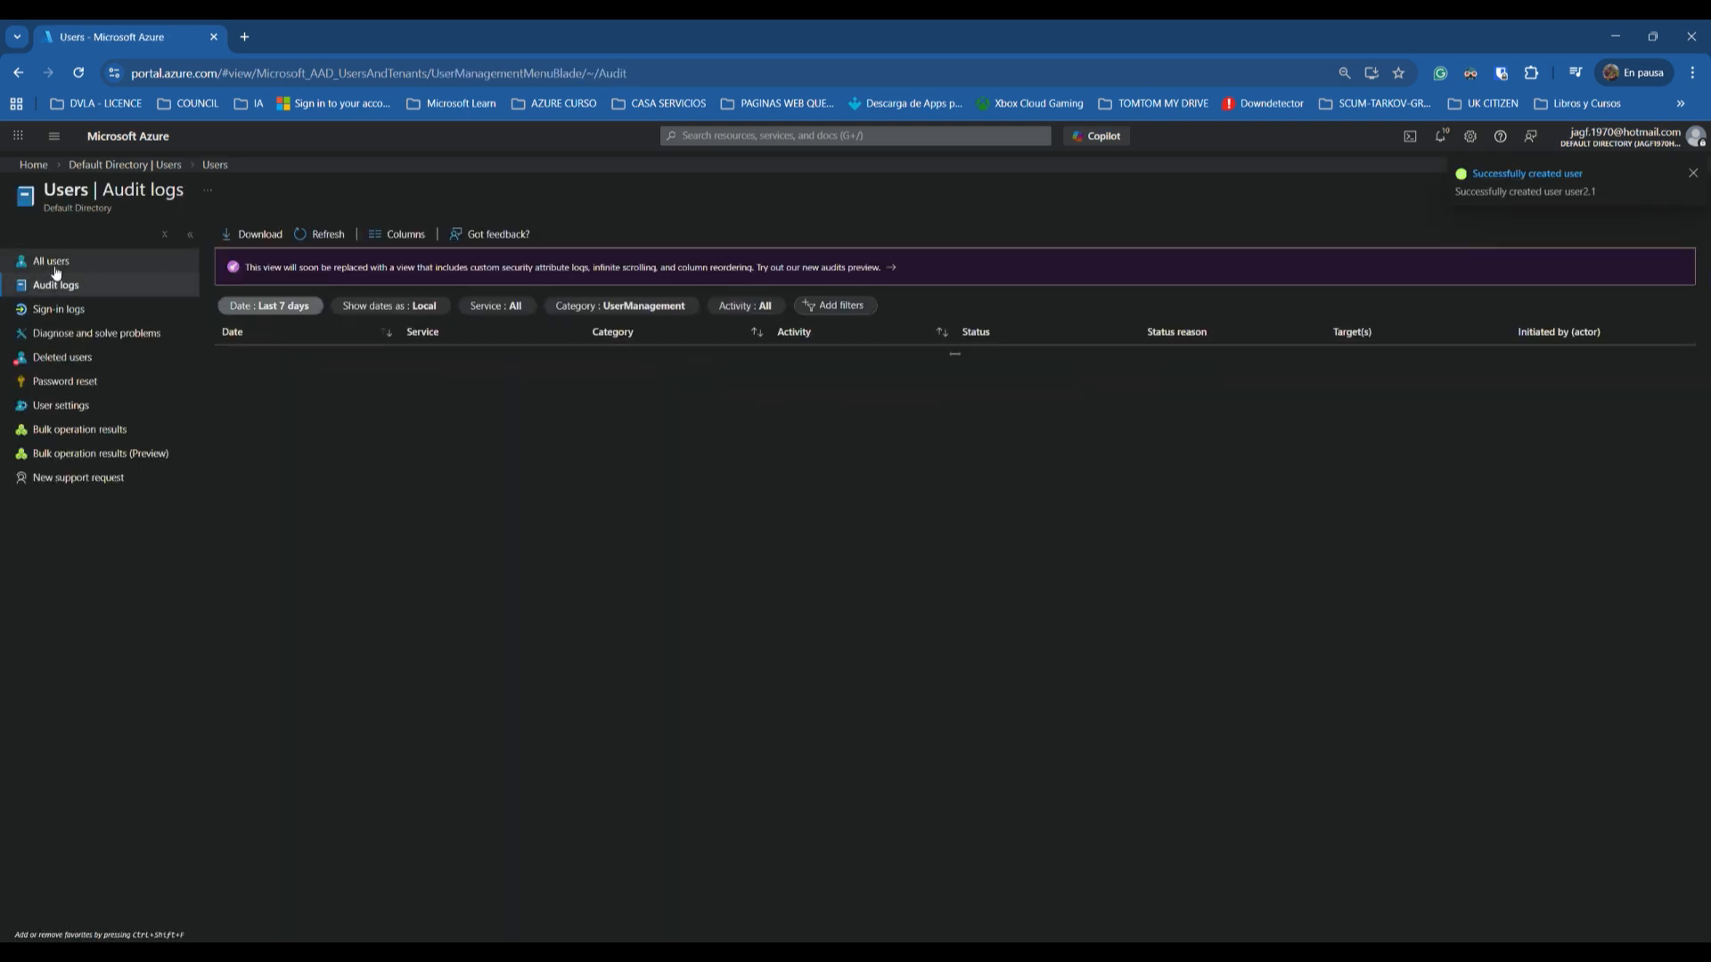
left_click(49, 271)
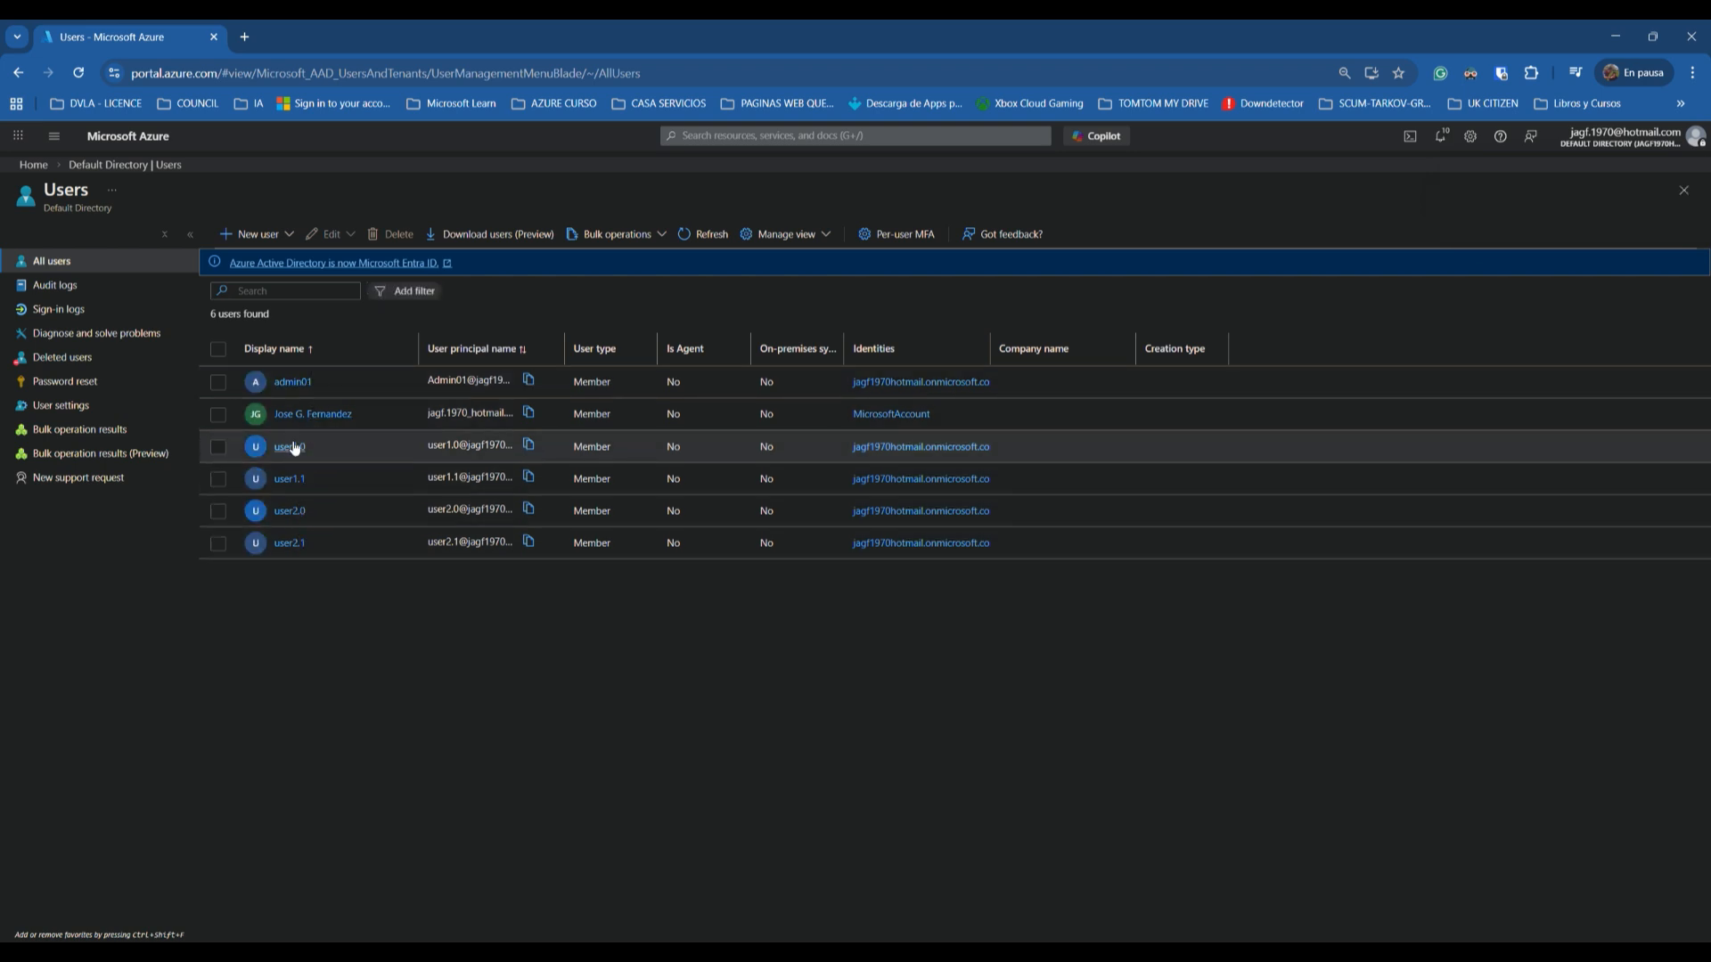
Step: Open All groups in Microsoft Entra ID and view the AdminIT group's direct members
left_click(32, 165)
left_click(574, 234)
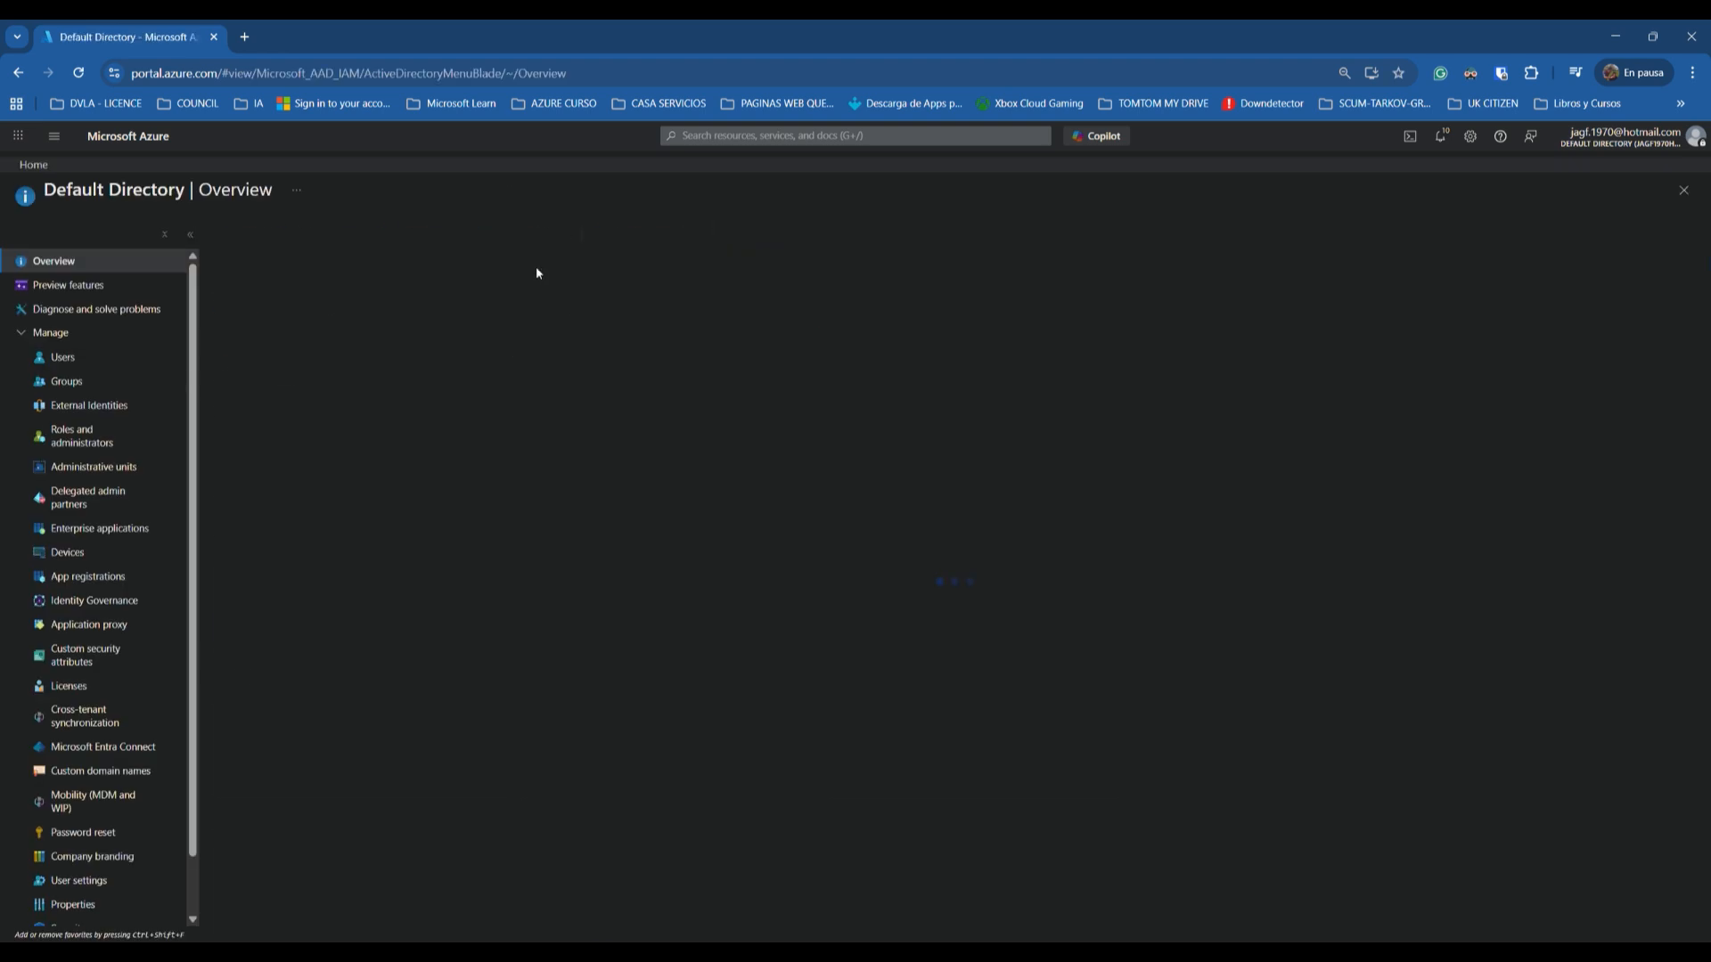
left_click(55, 382)
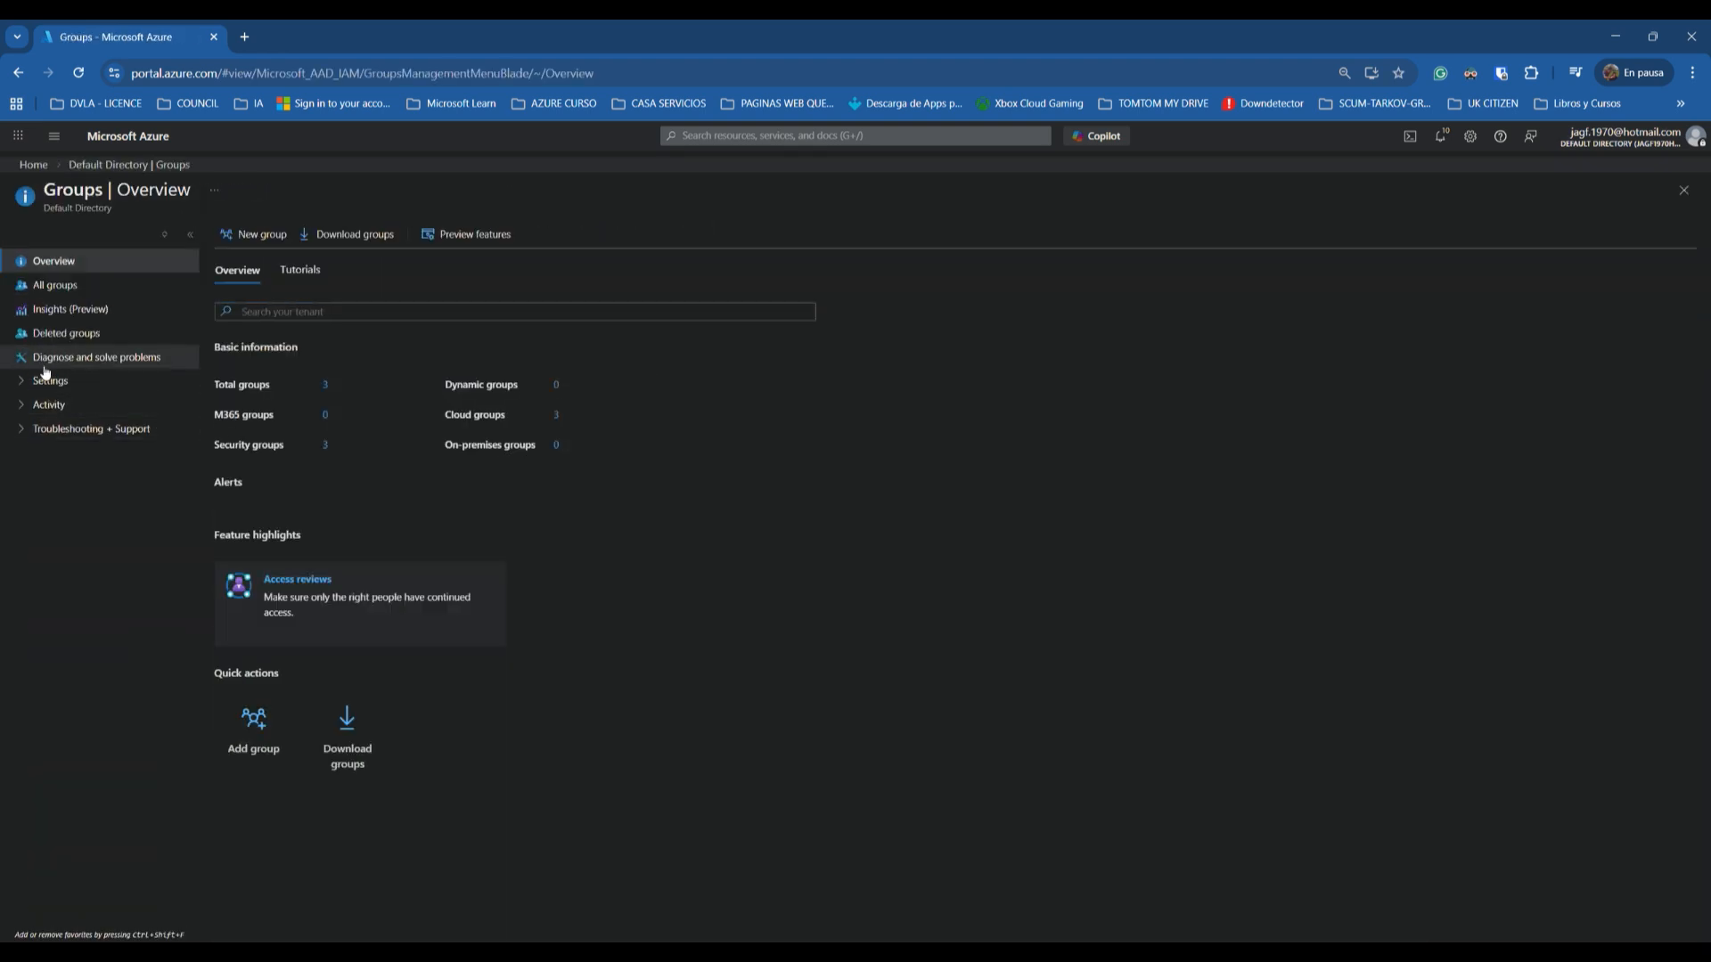
left_click(64, 285)
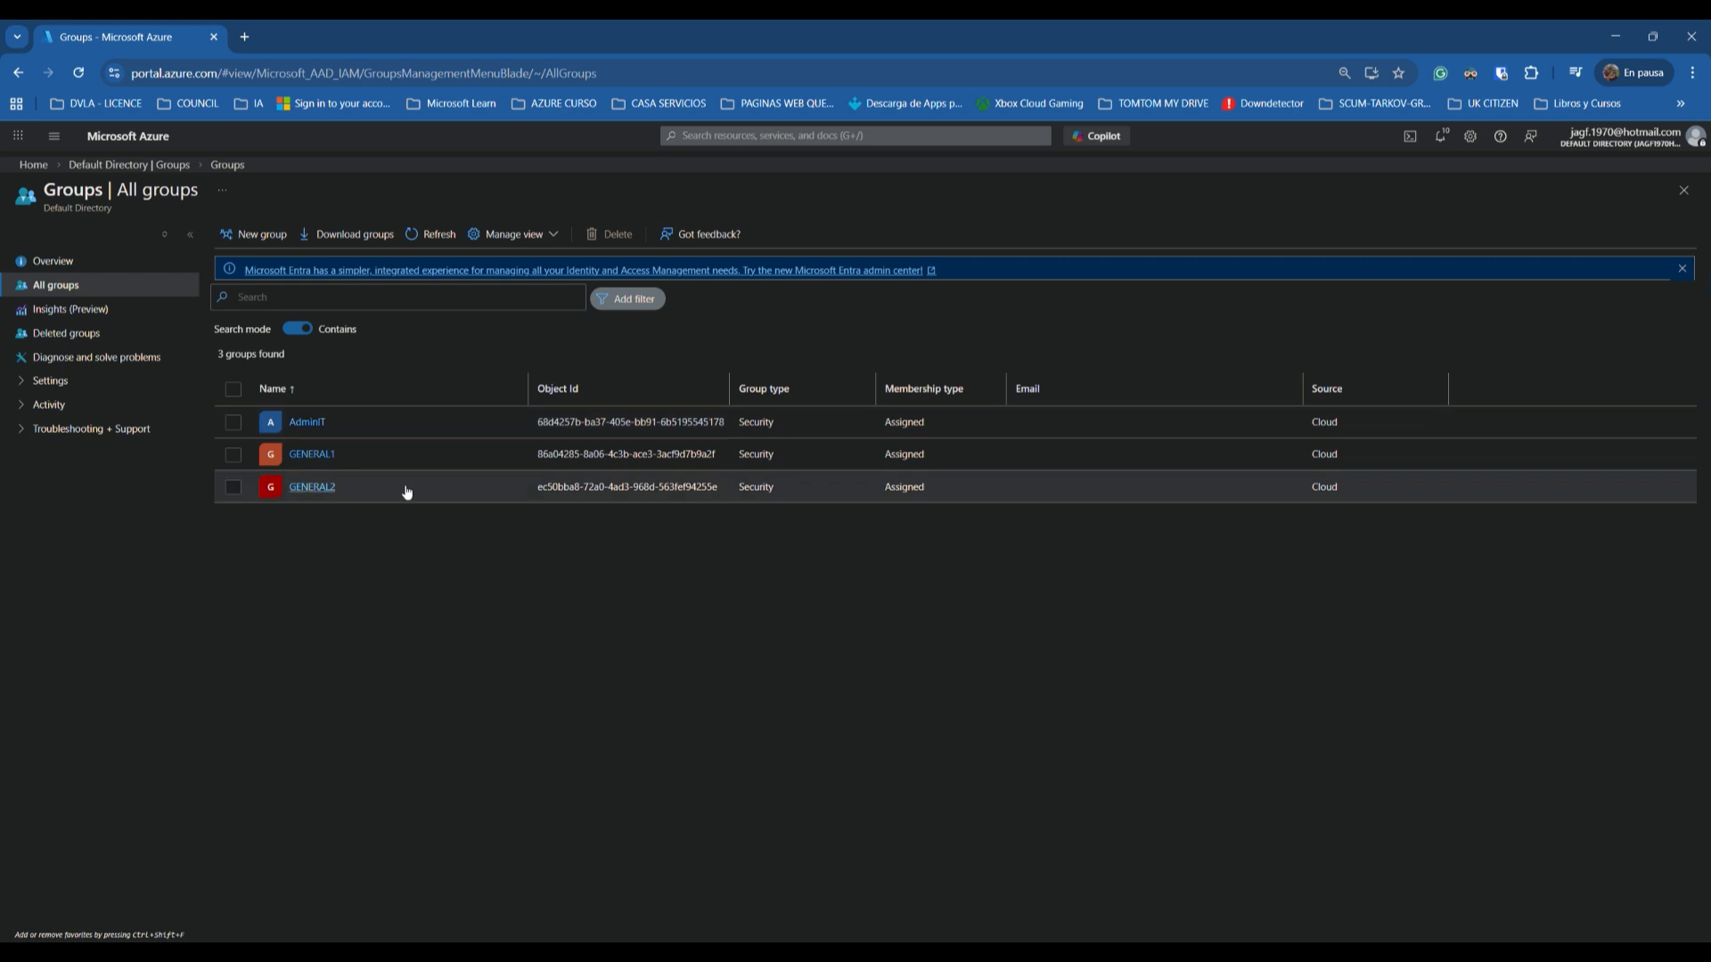
left_click(307, 428)
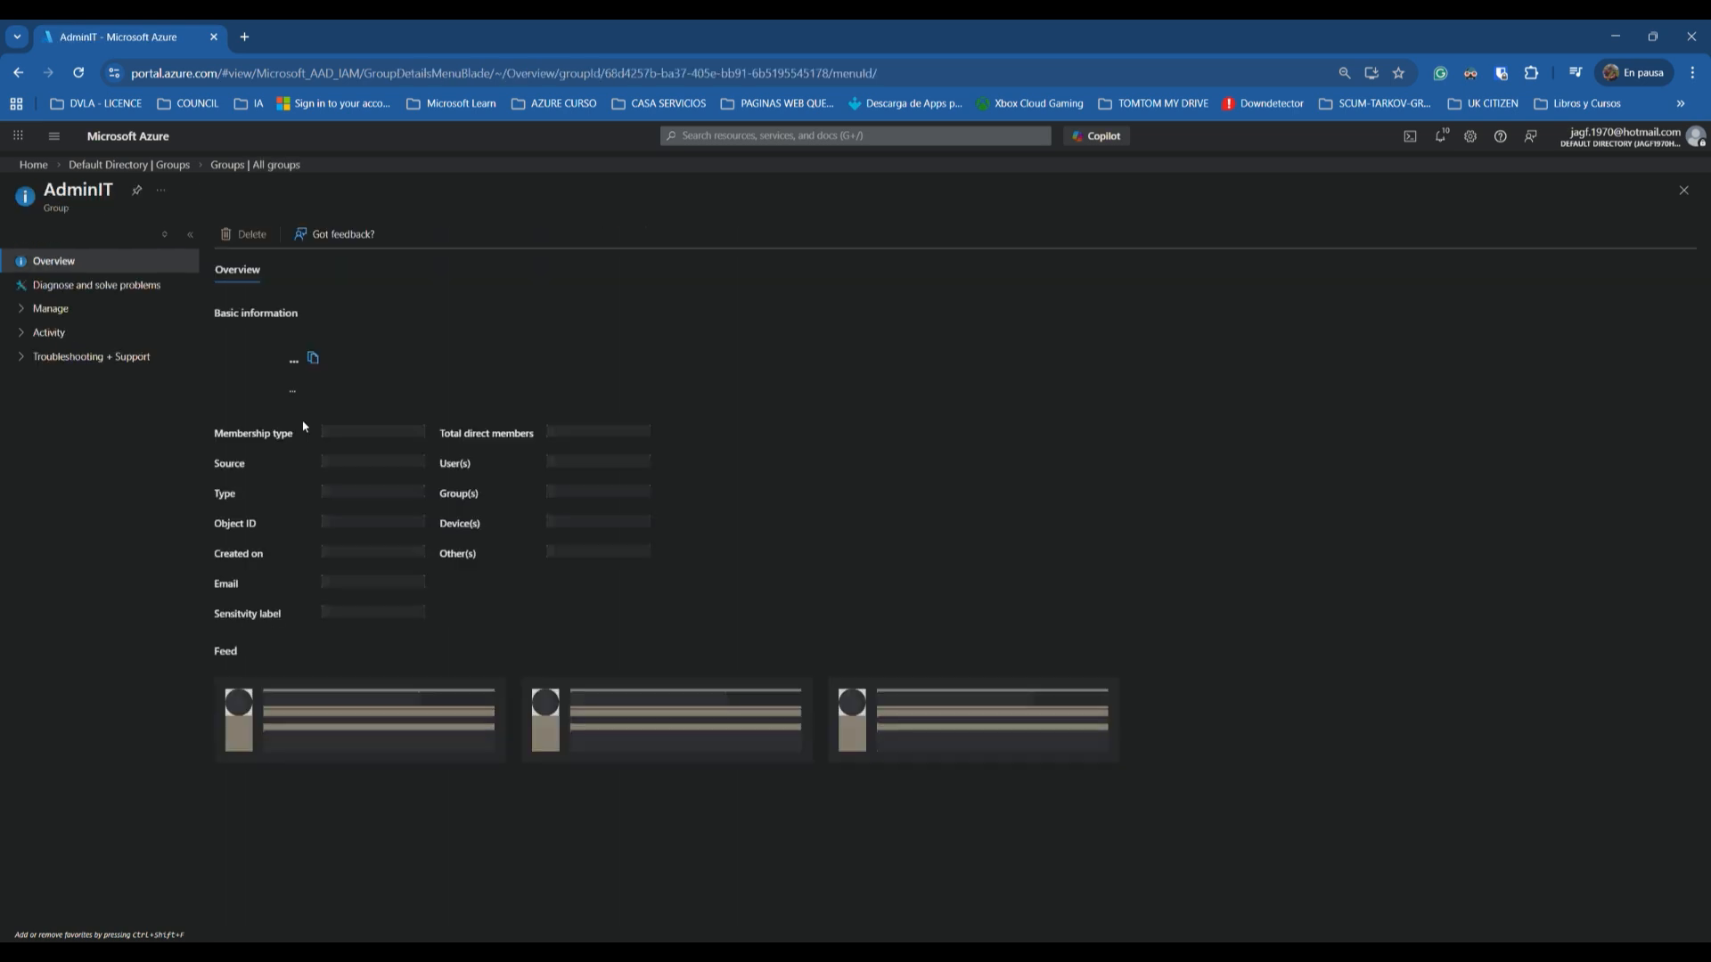
left_click(768, 437)
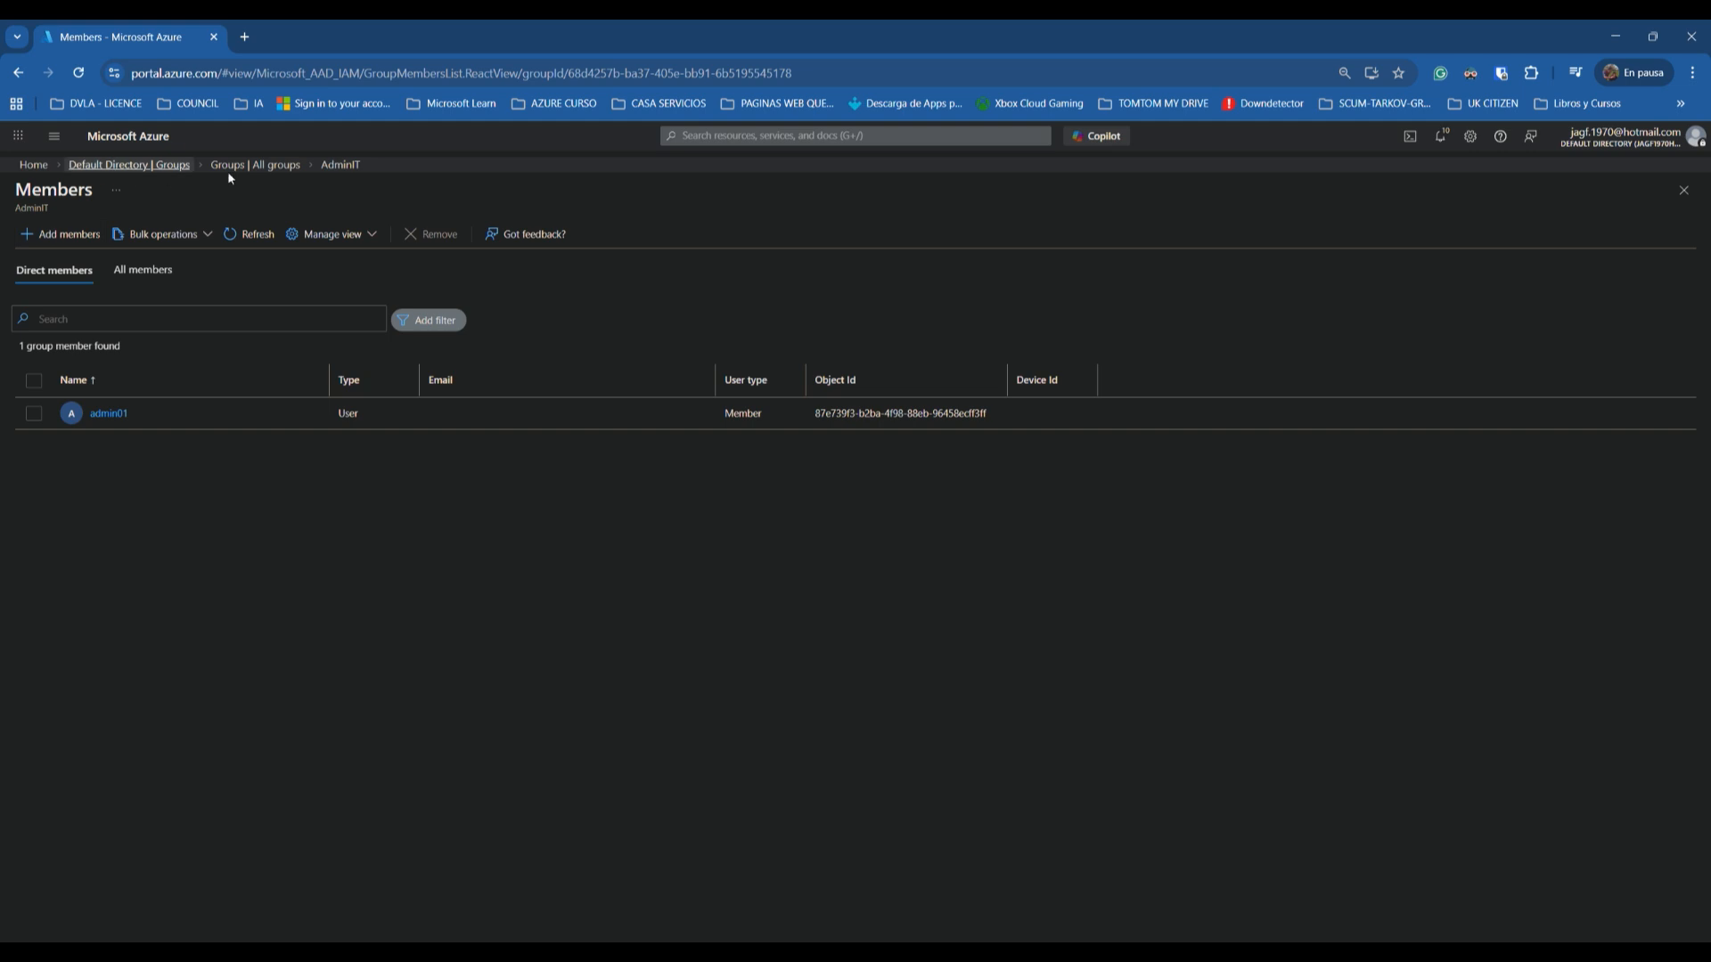
Step: View the GENERAL1 group's direct members, showing only user1.0
left_click(267, 166)
left_click(301, 455)
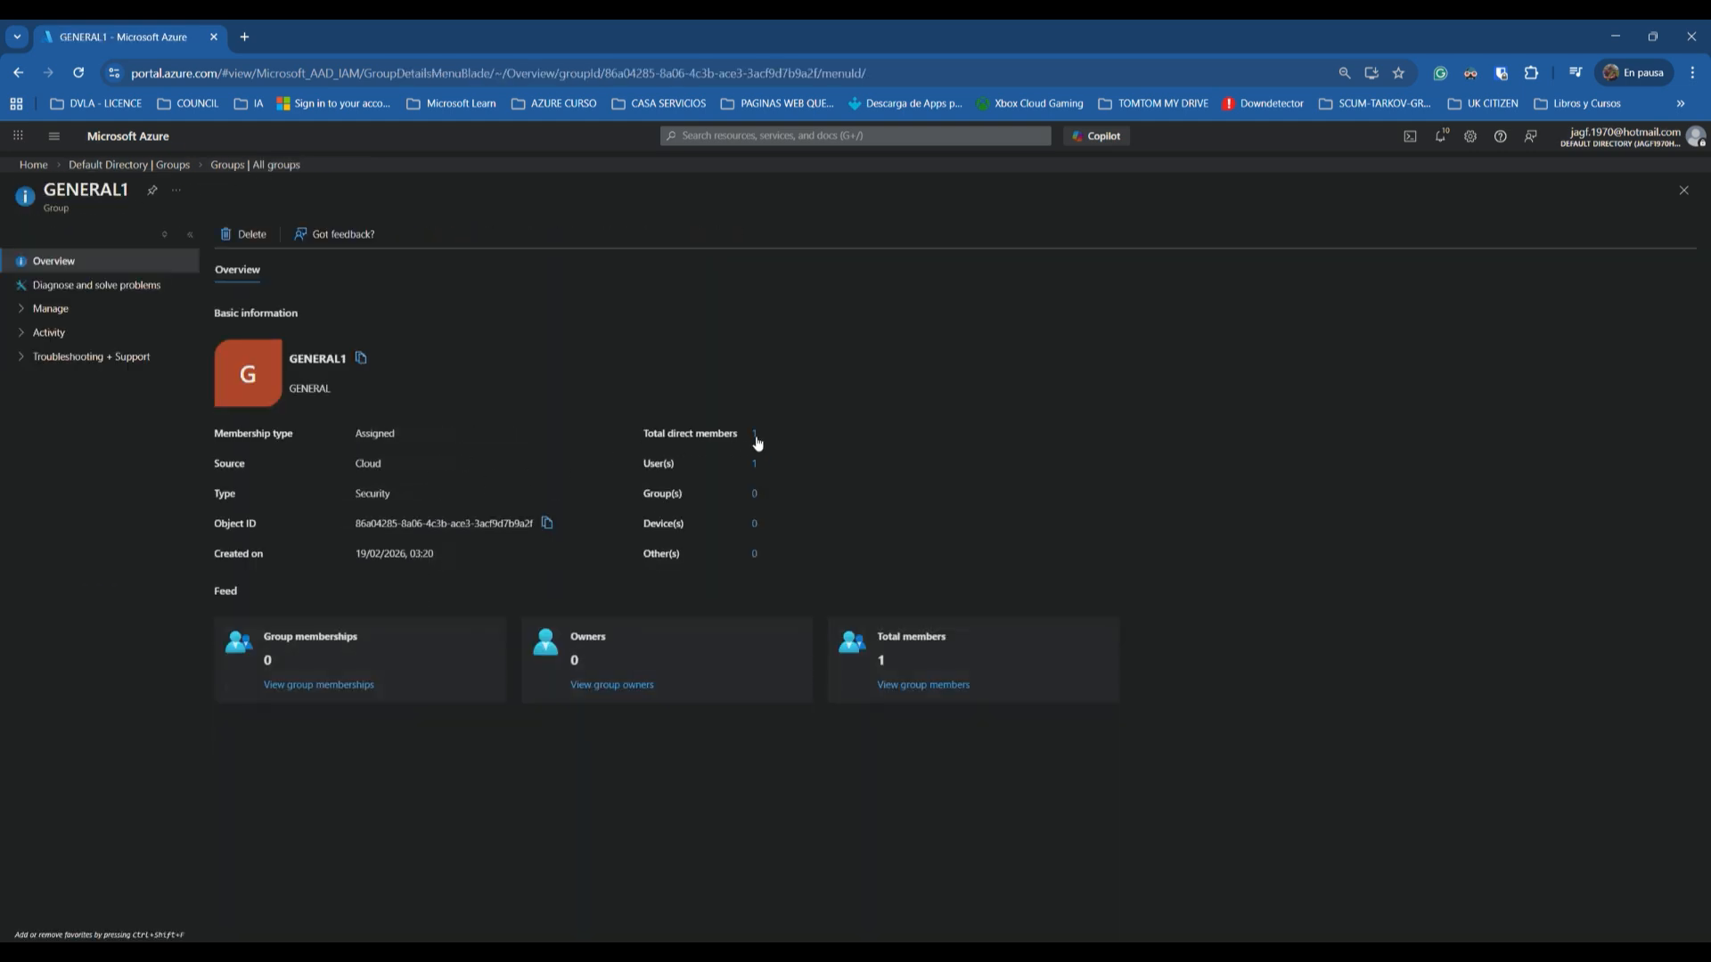
left_click(759, 440)
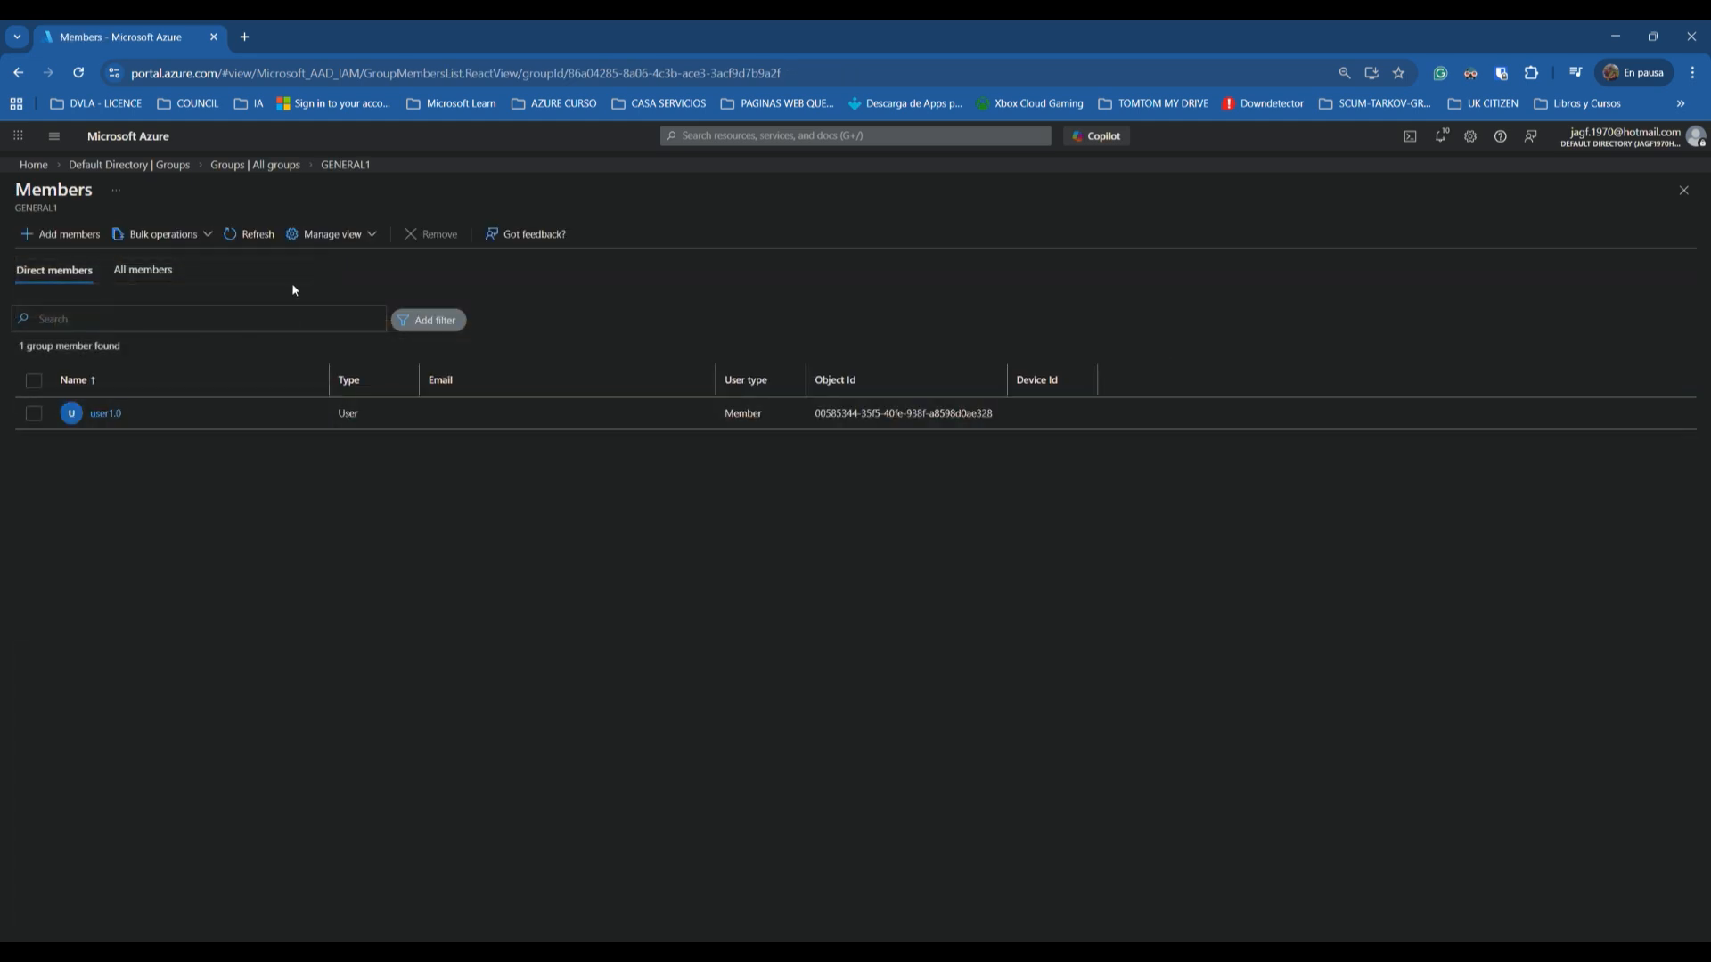
Step: Add user1.1 as a member of GENERAL1
left_click(59, 234)
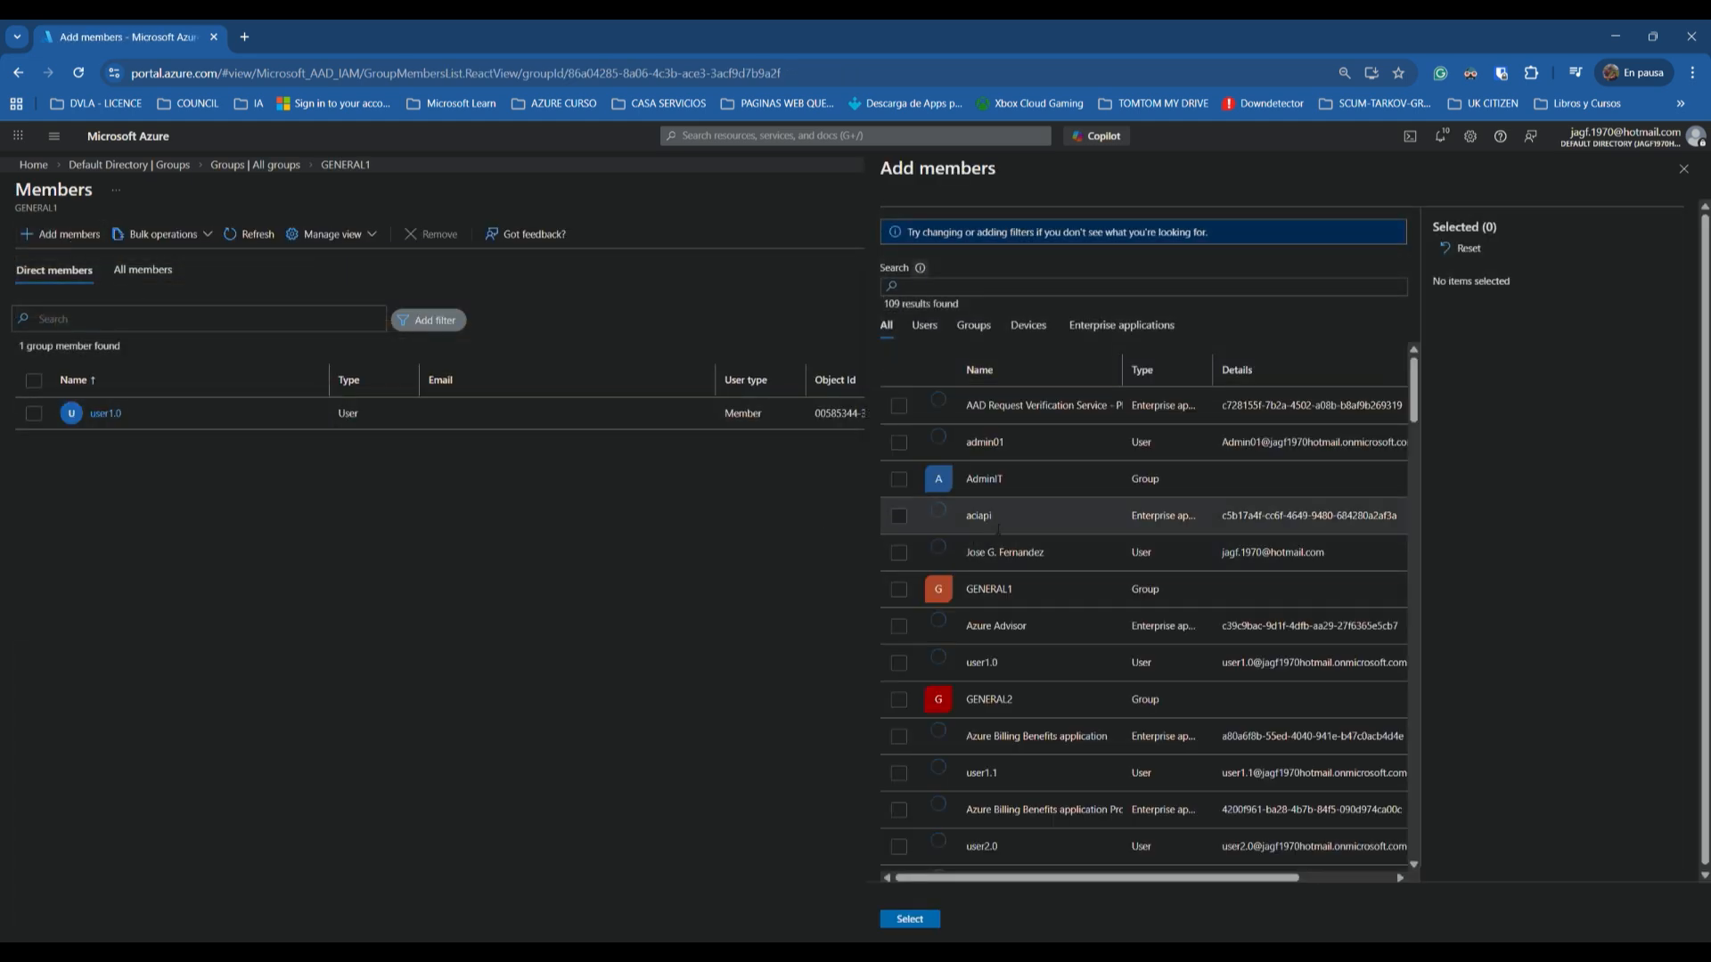
left_click(941, 337)
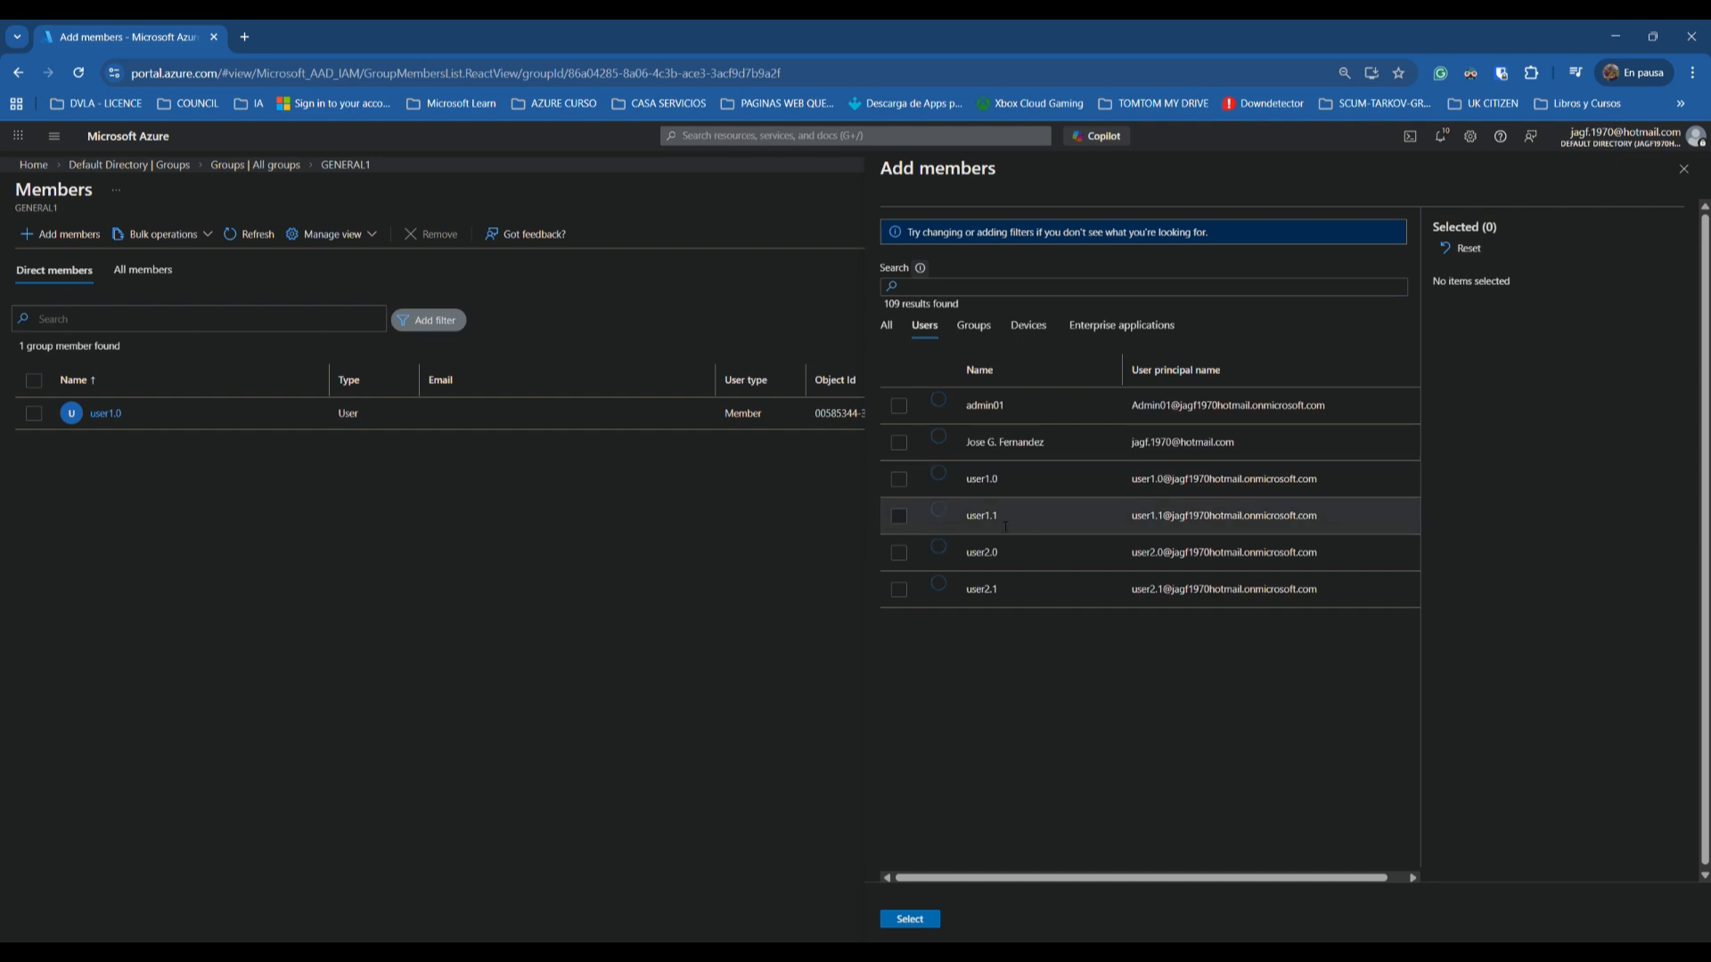
left_click(898, 518)
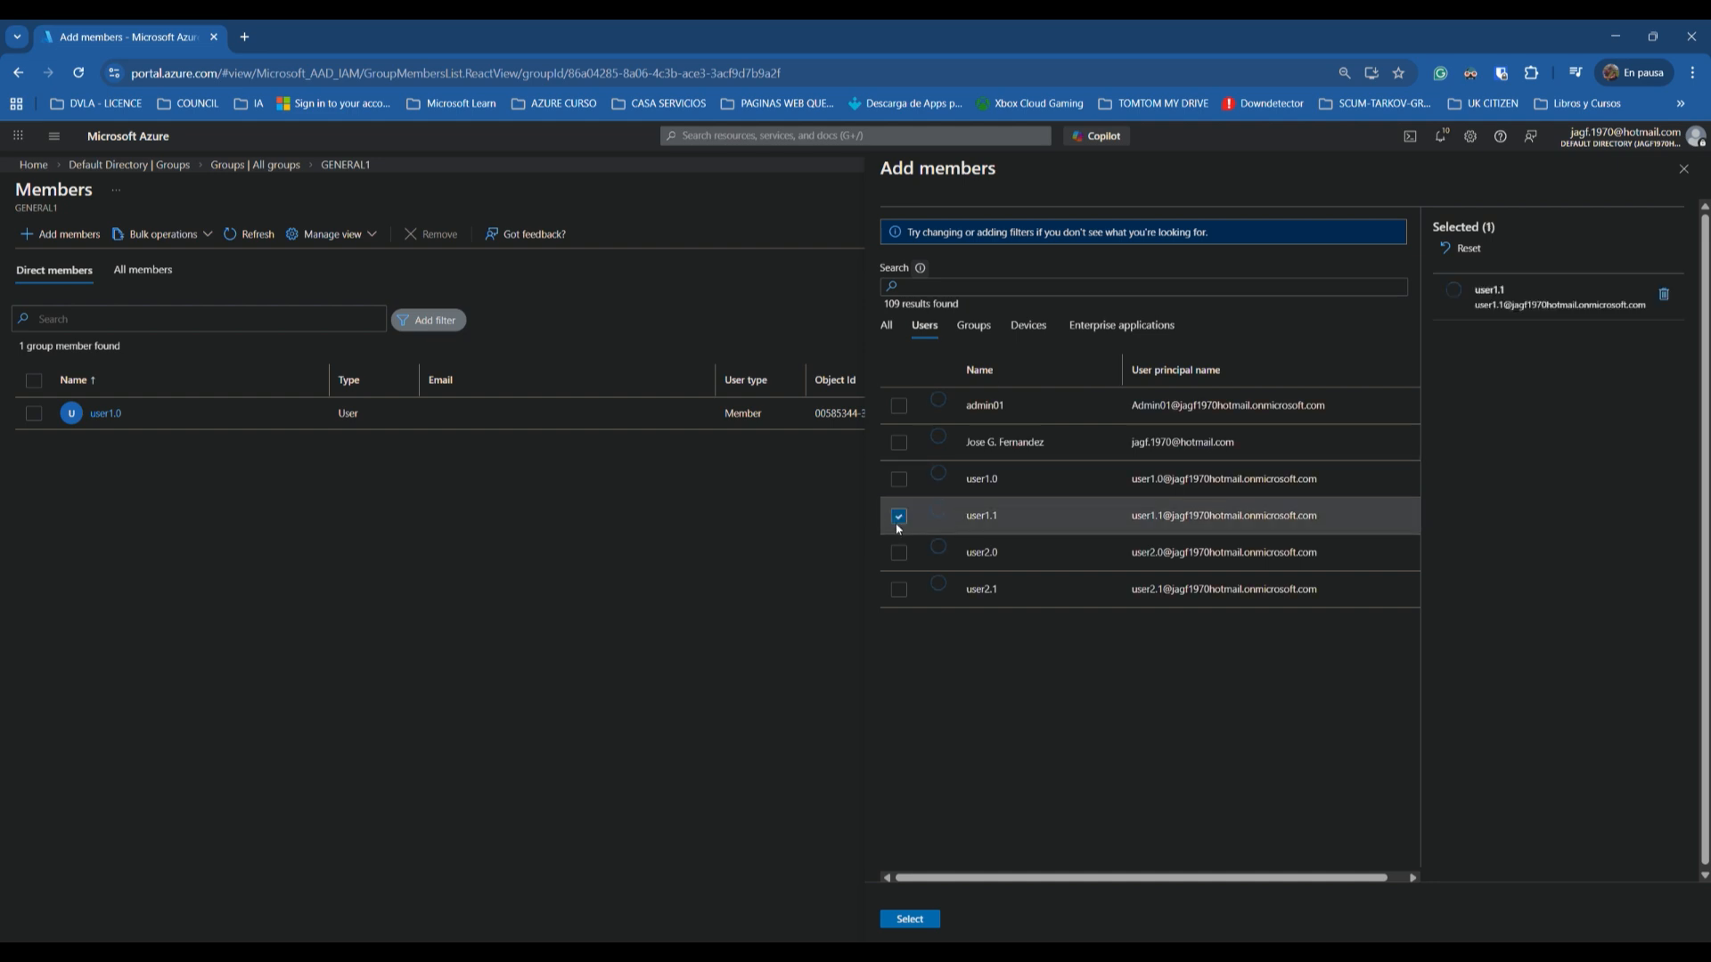
left_click(913, 919)
Step: Confirm GENERAL1 now lists user1.0 and user1.1, then return to the Azure home page
left_click(146, 237)
left_click(77, 236)
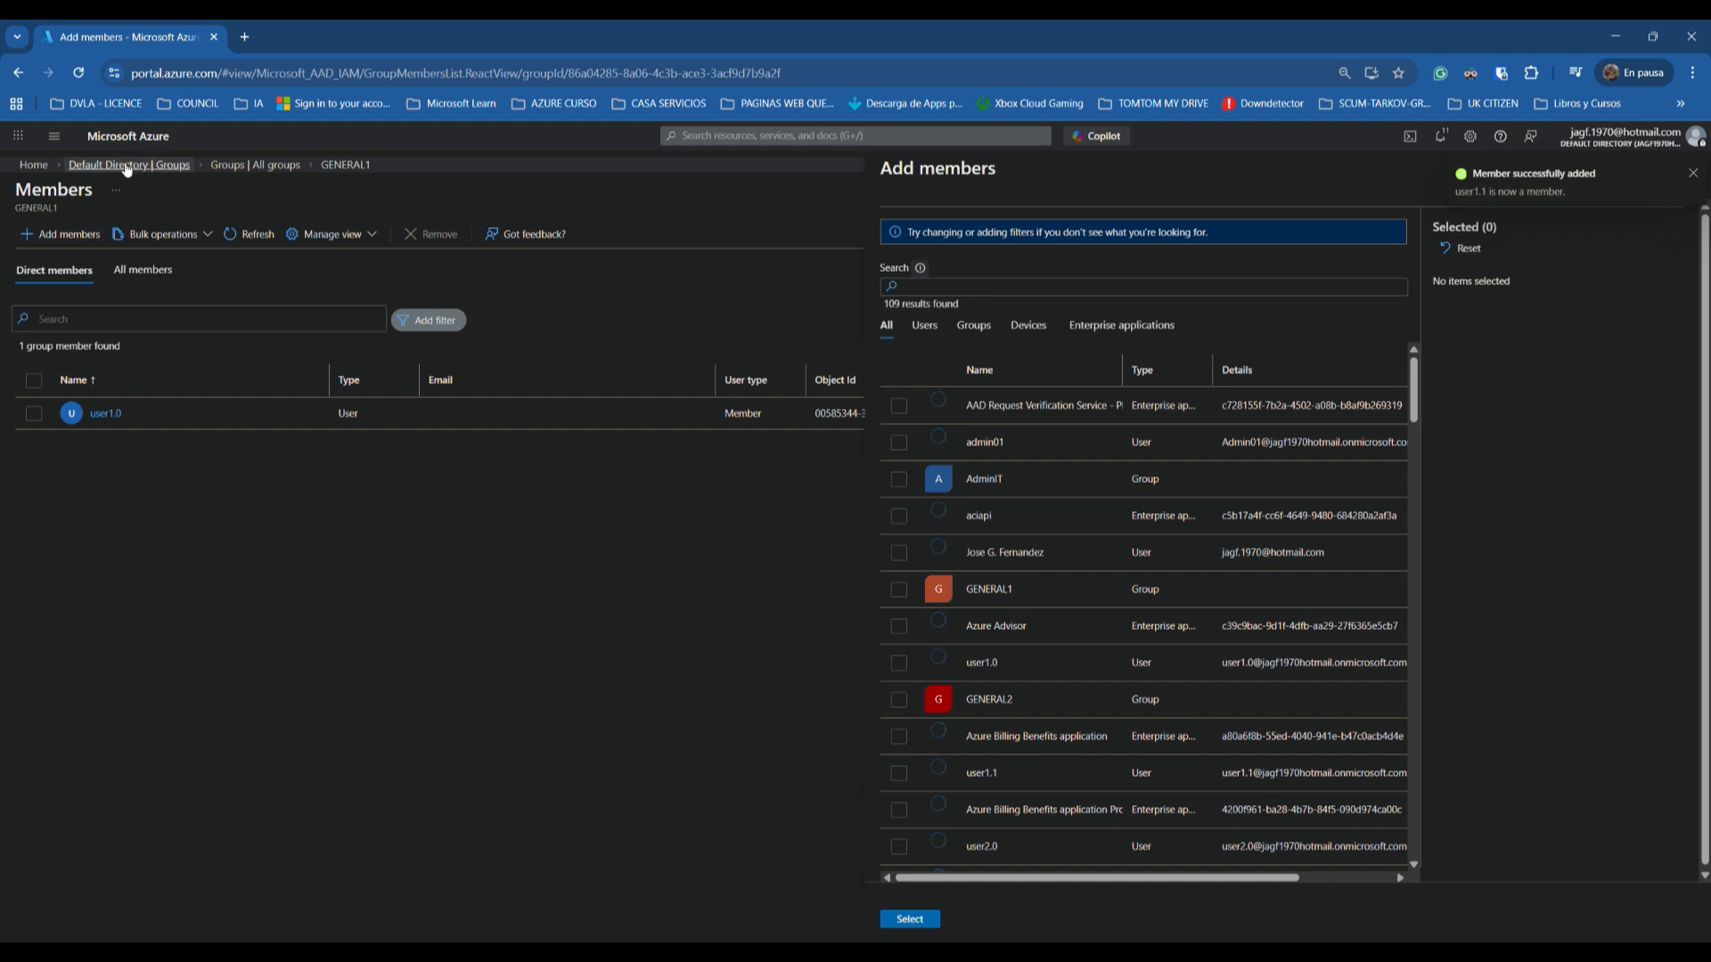
left_click(263, 165)
left_click(312, 454)
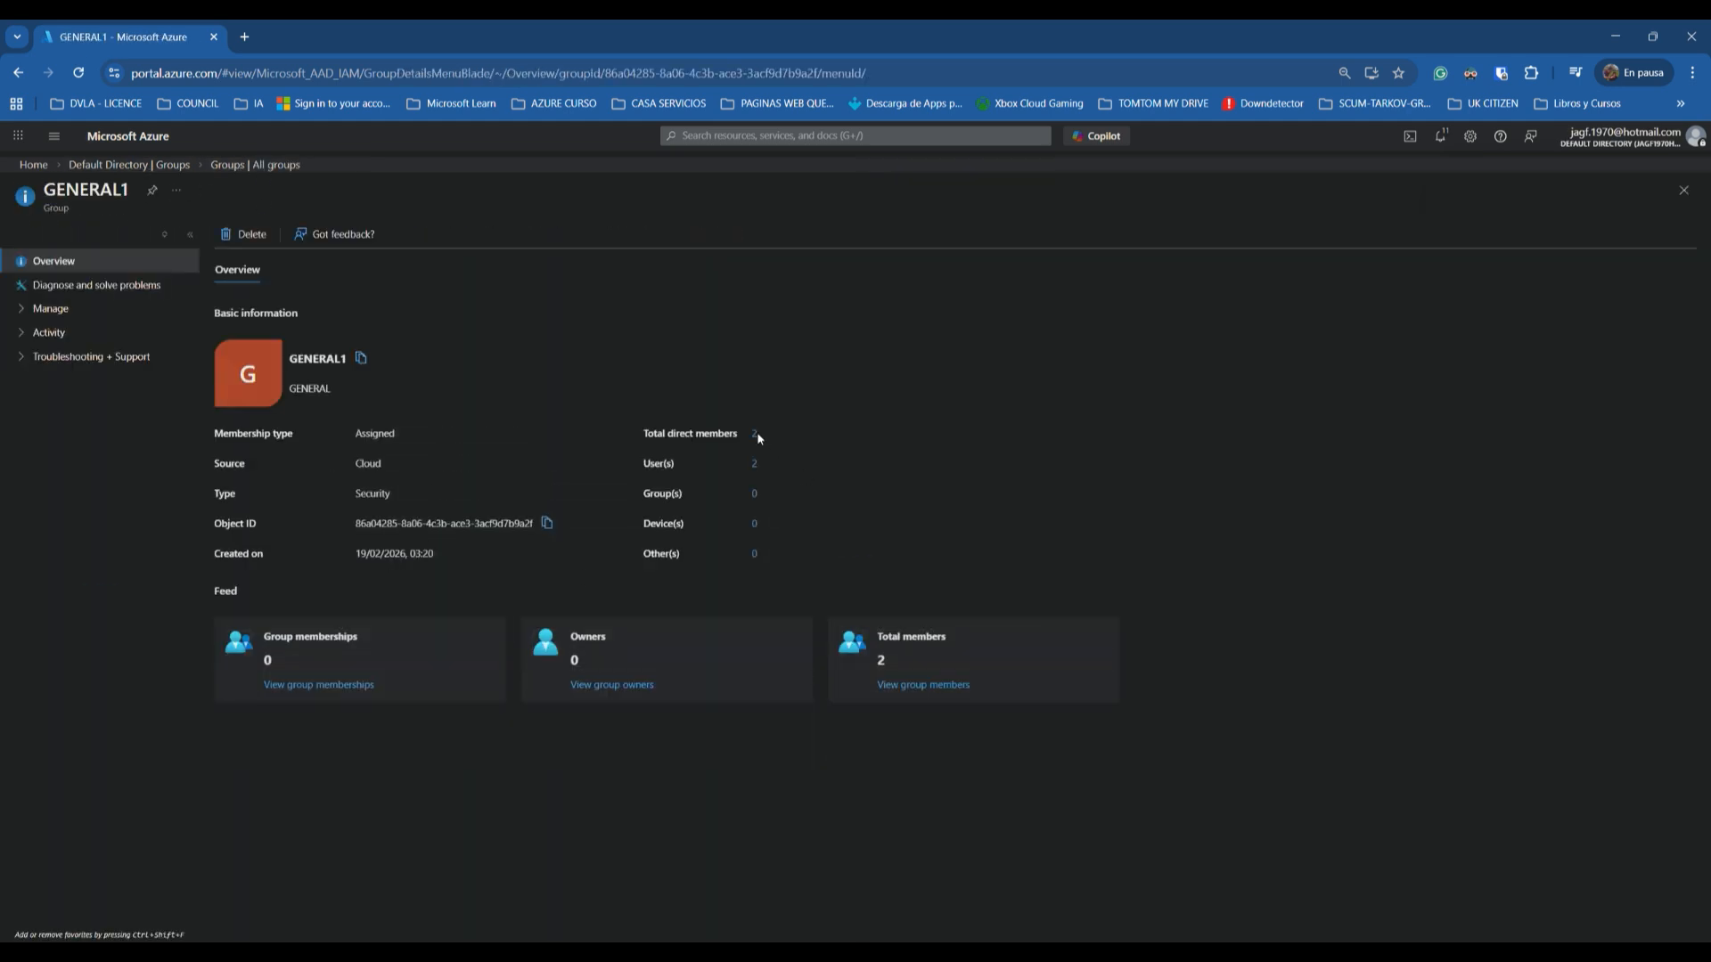
left_click(755, 436)
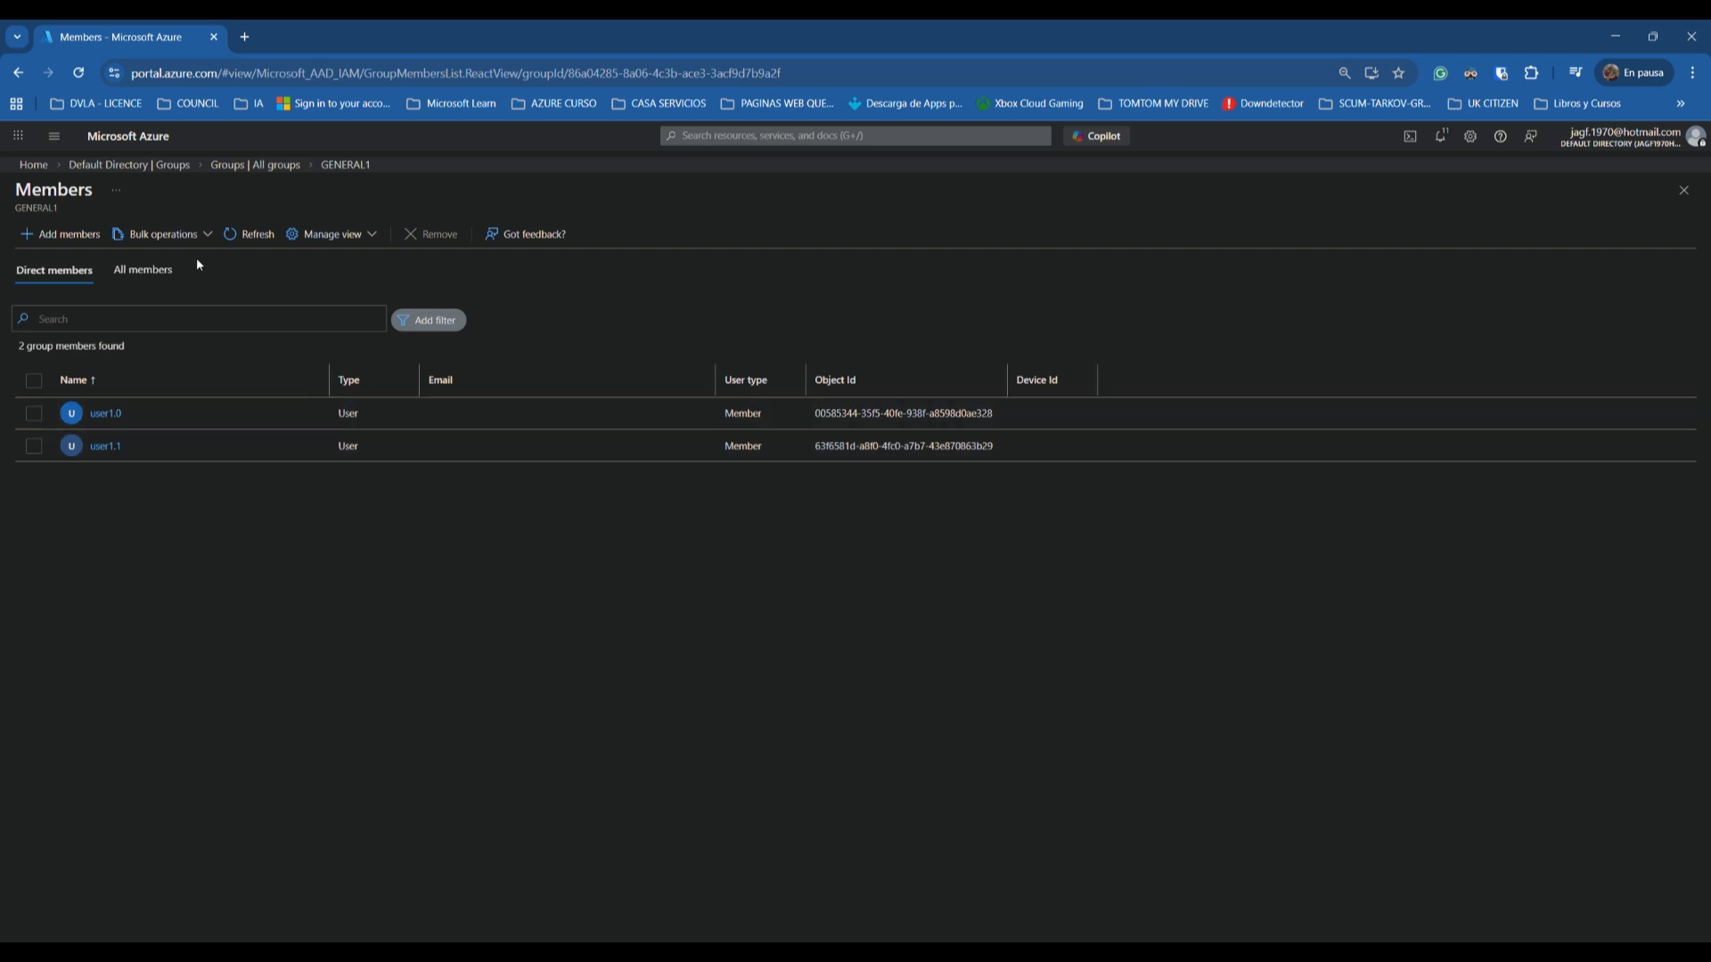
left_click(132, 136)
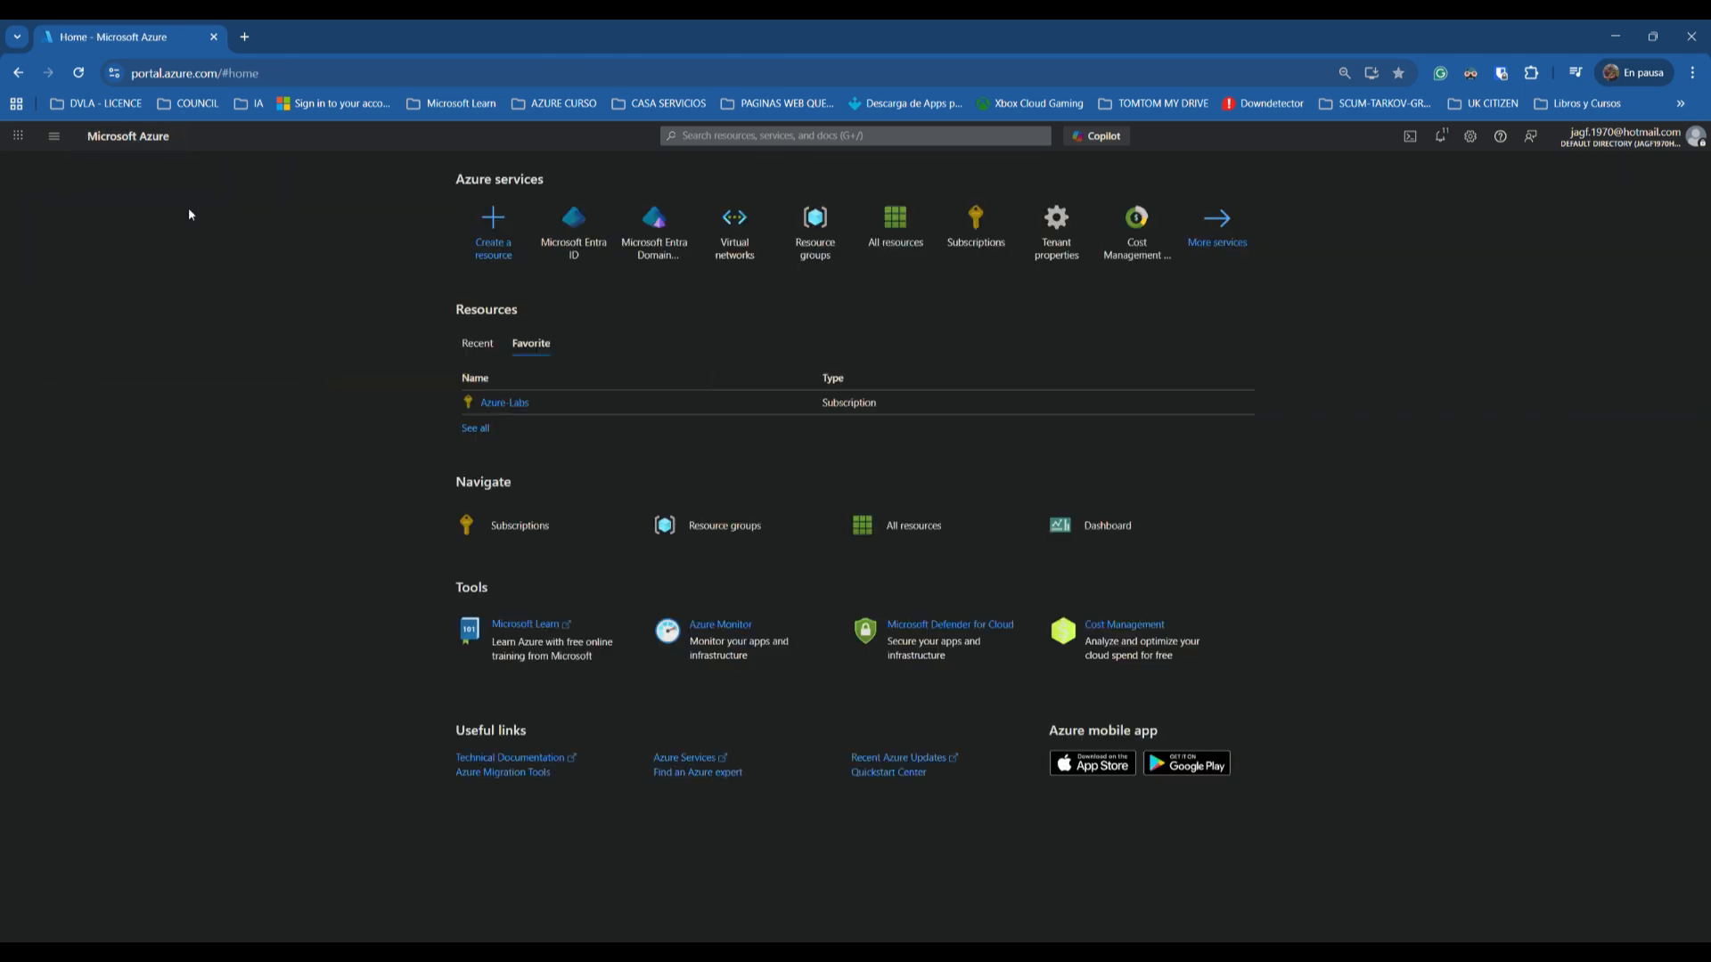
Step: Review the Entra ID user list, then open GENERAL2's still-empty member list
left_click(560, 236)
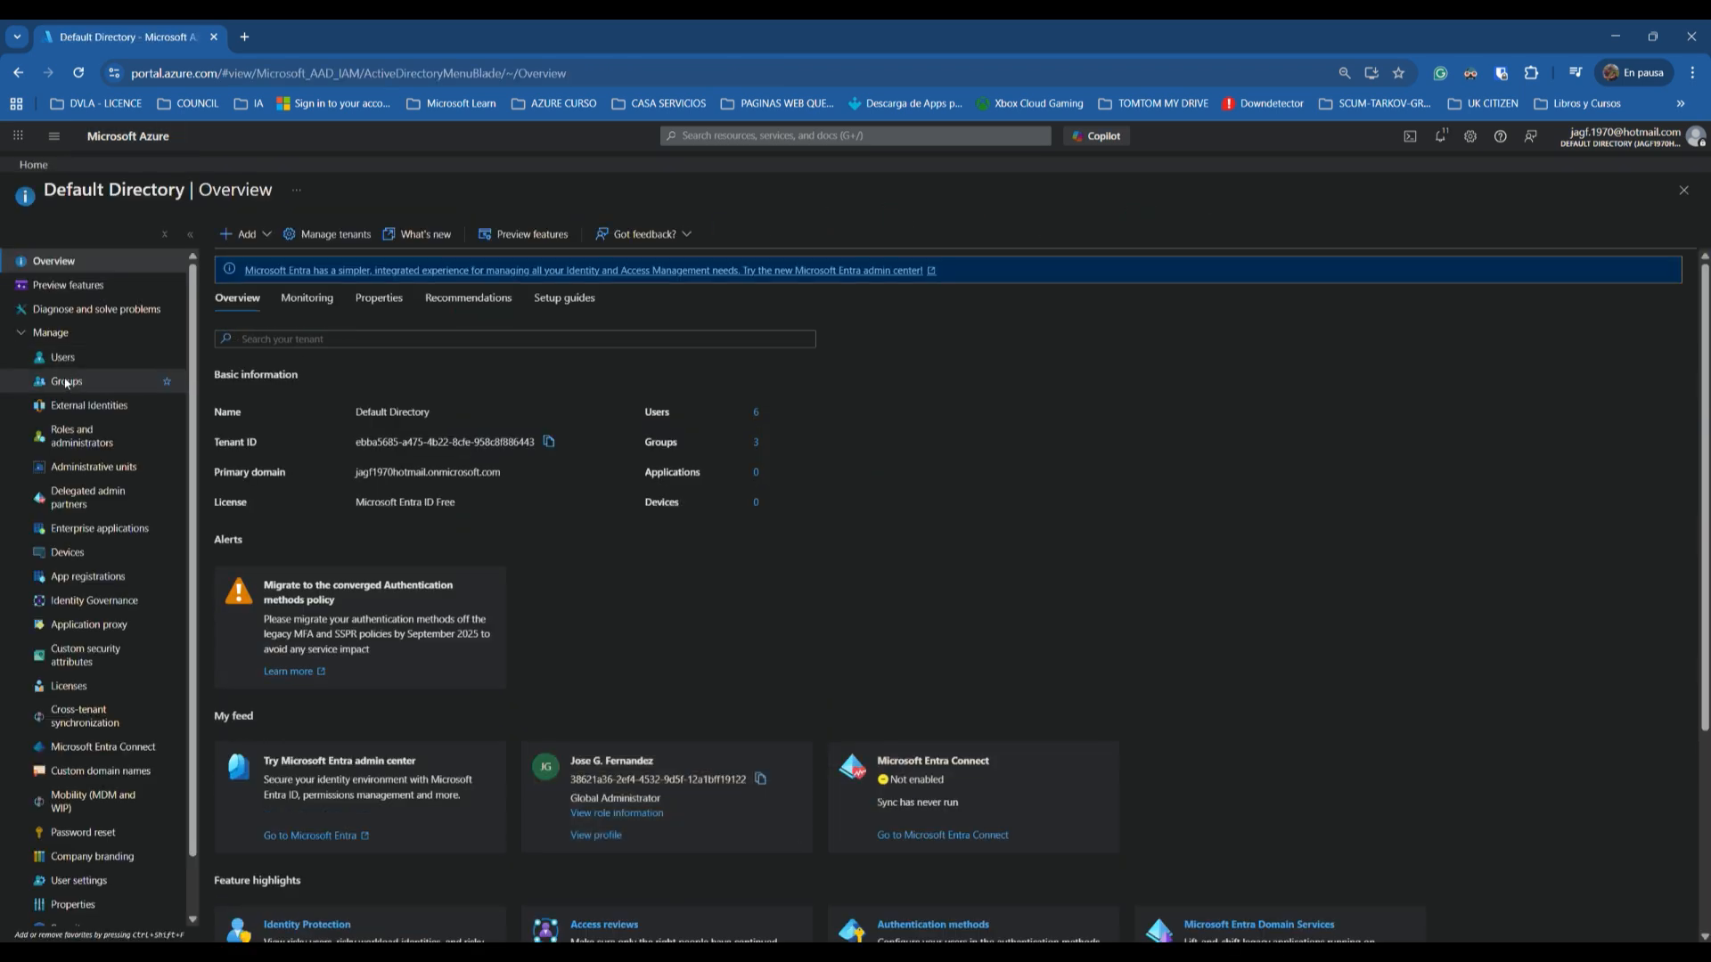
left_click(62, 357)
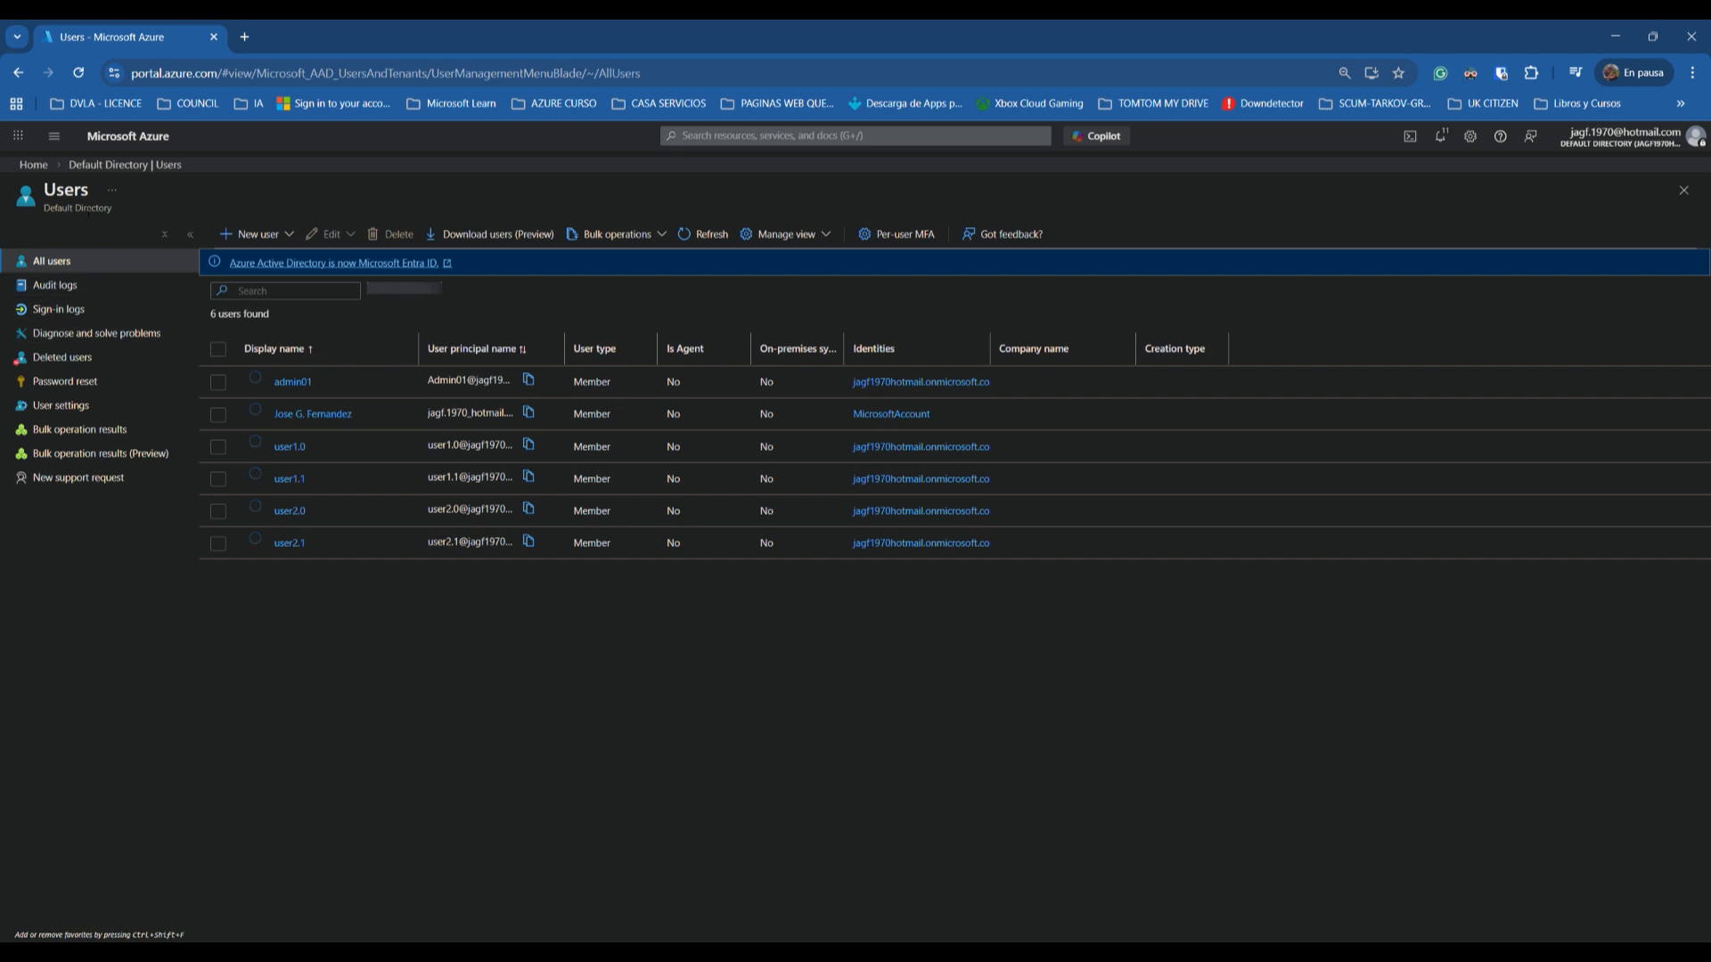
left_click(98, 165)
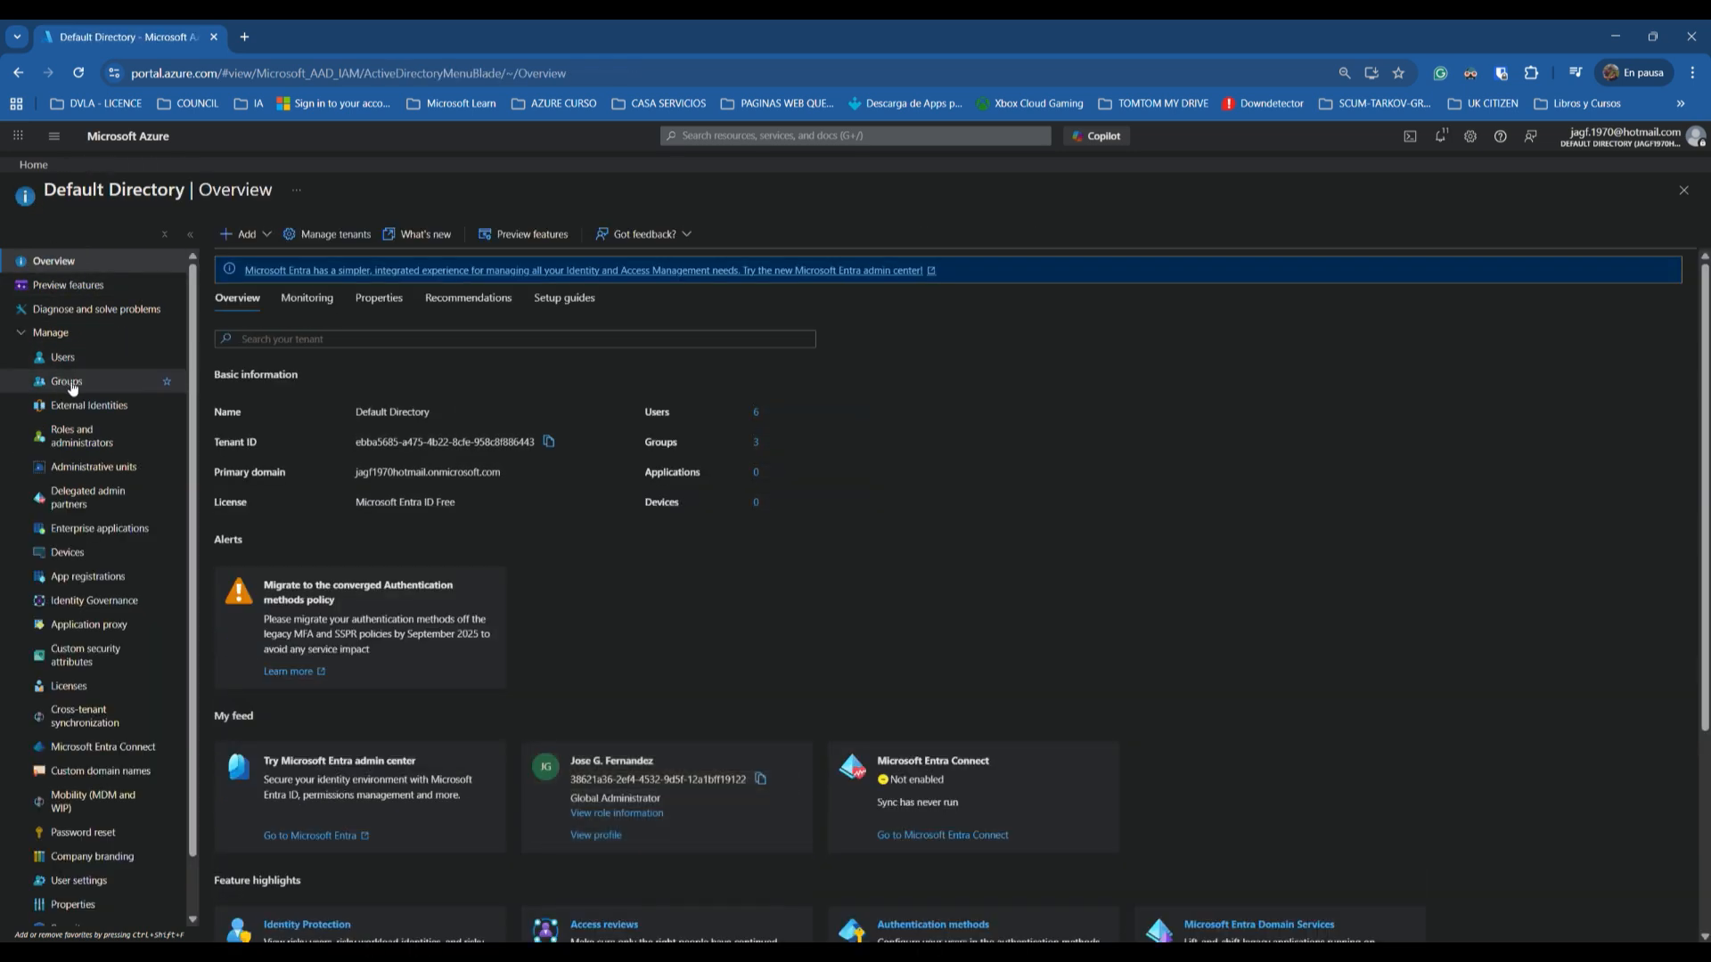
left_click(72, 387)
left_click(63, 294)
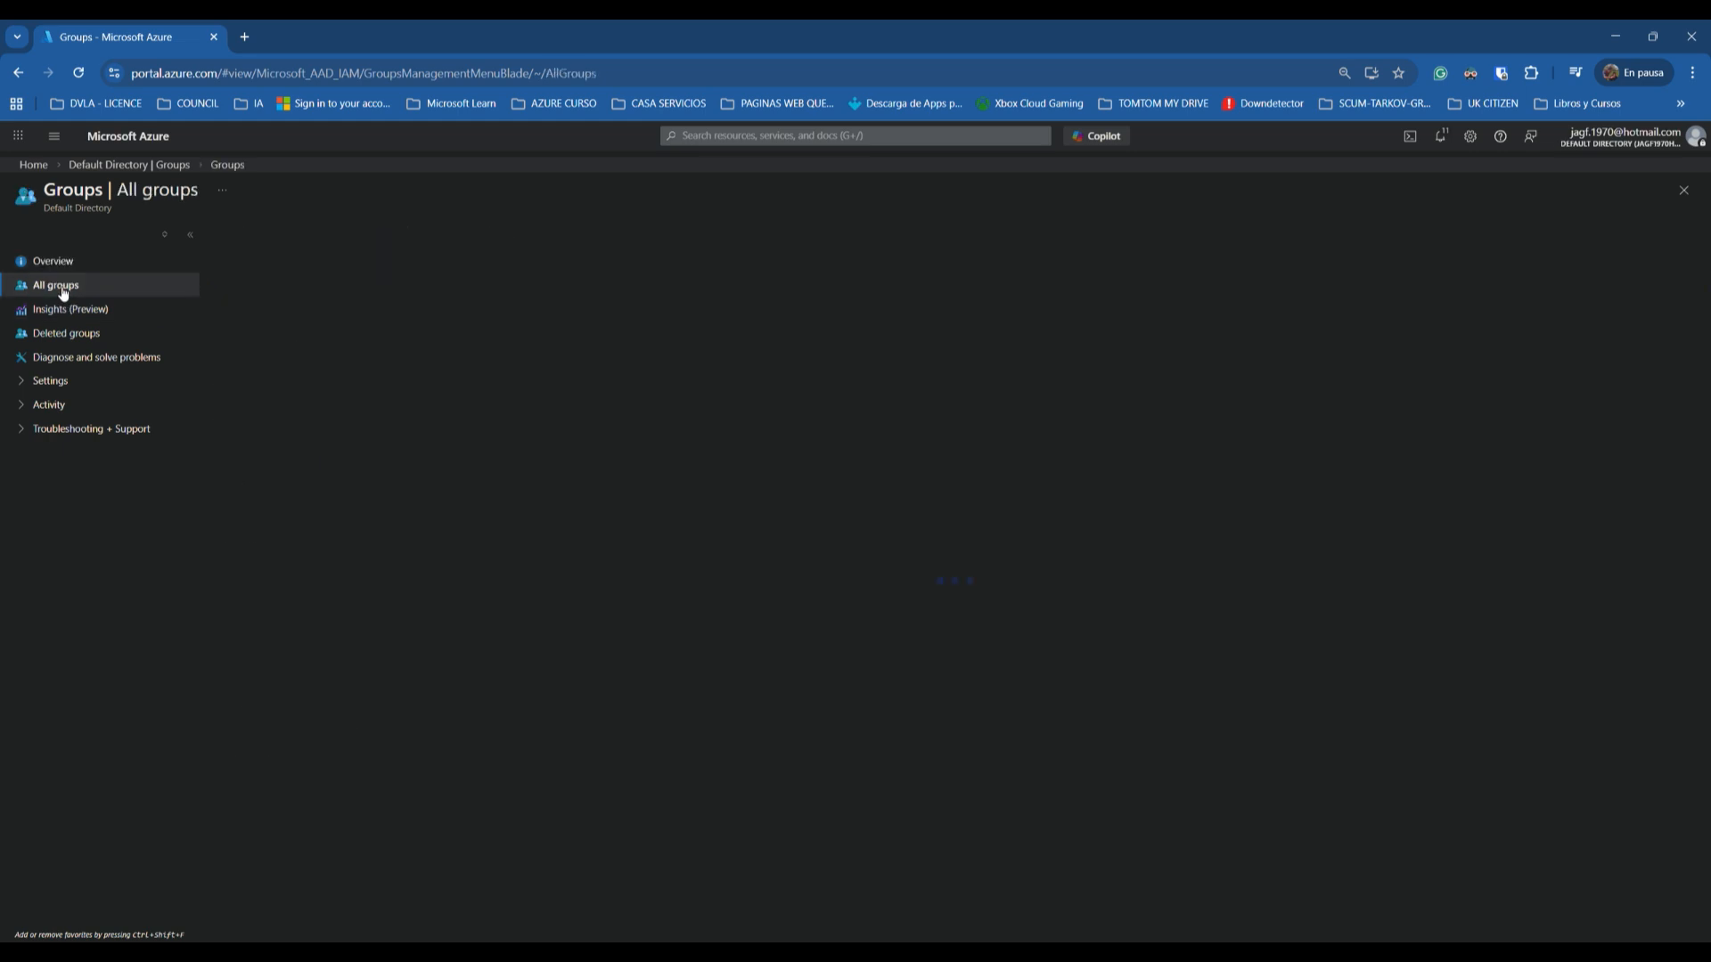
left_click(323, 489)
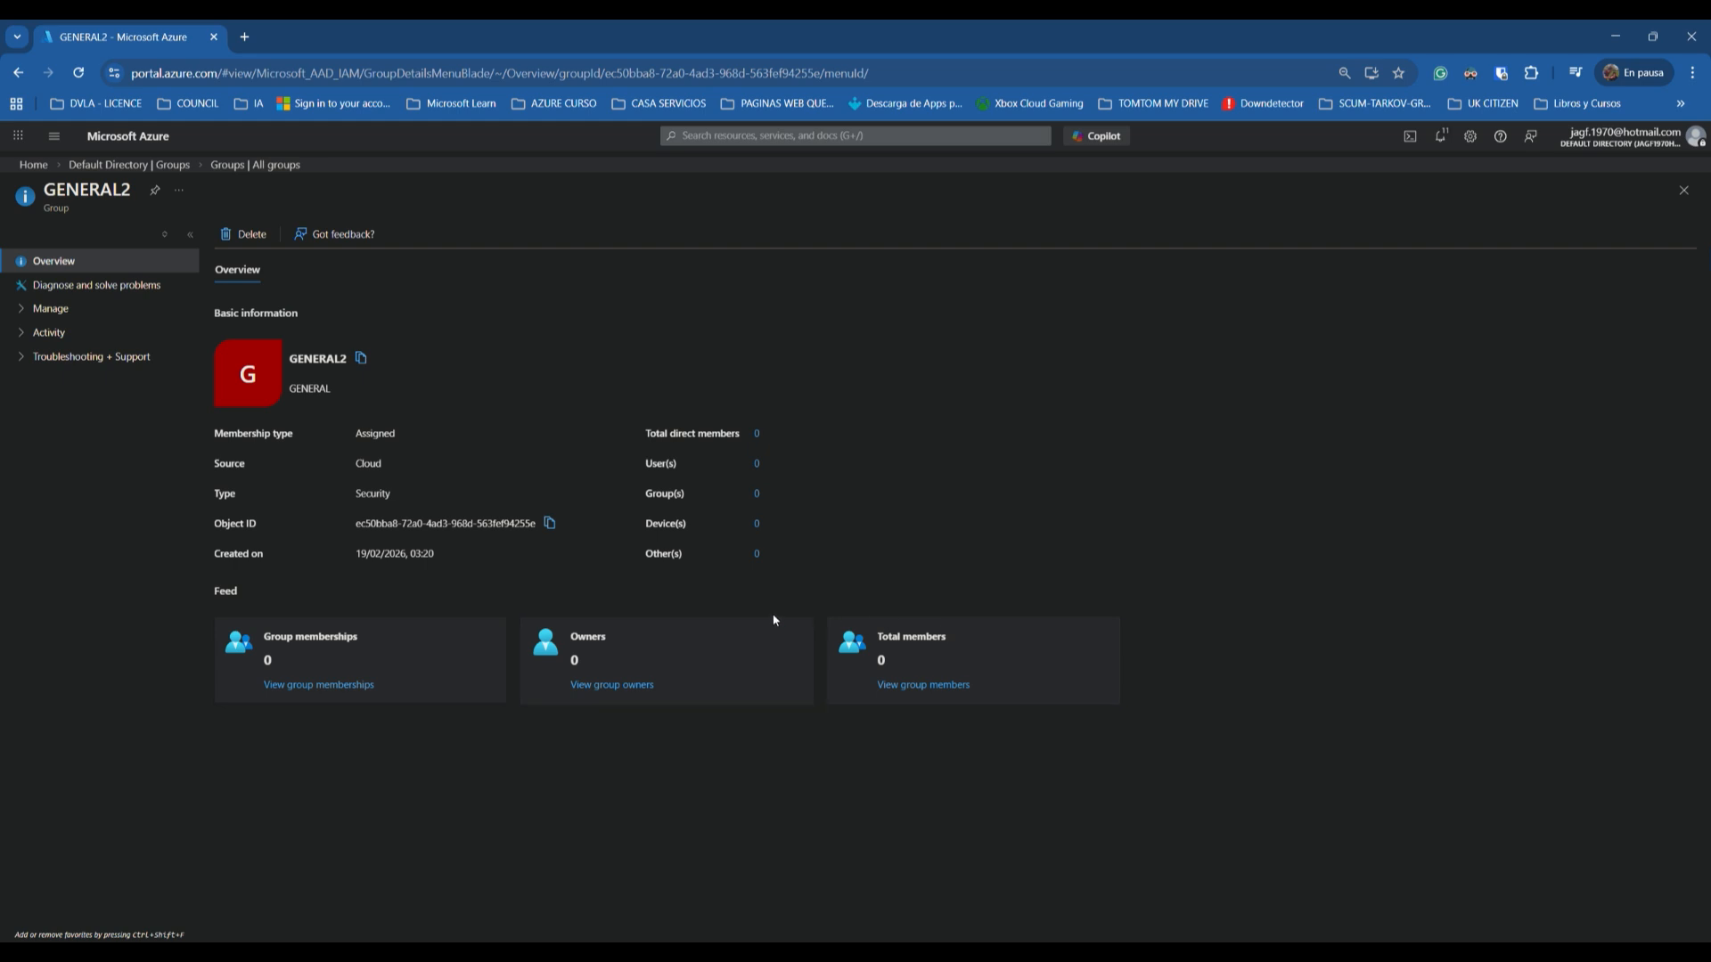
left_click(932, 688)
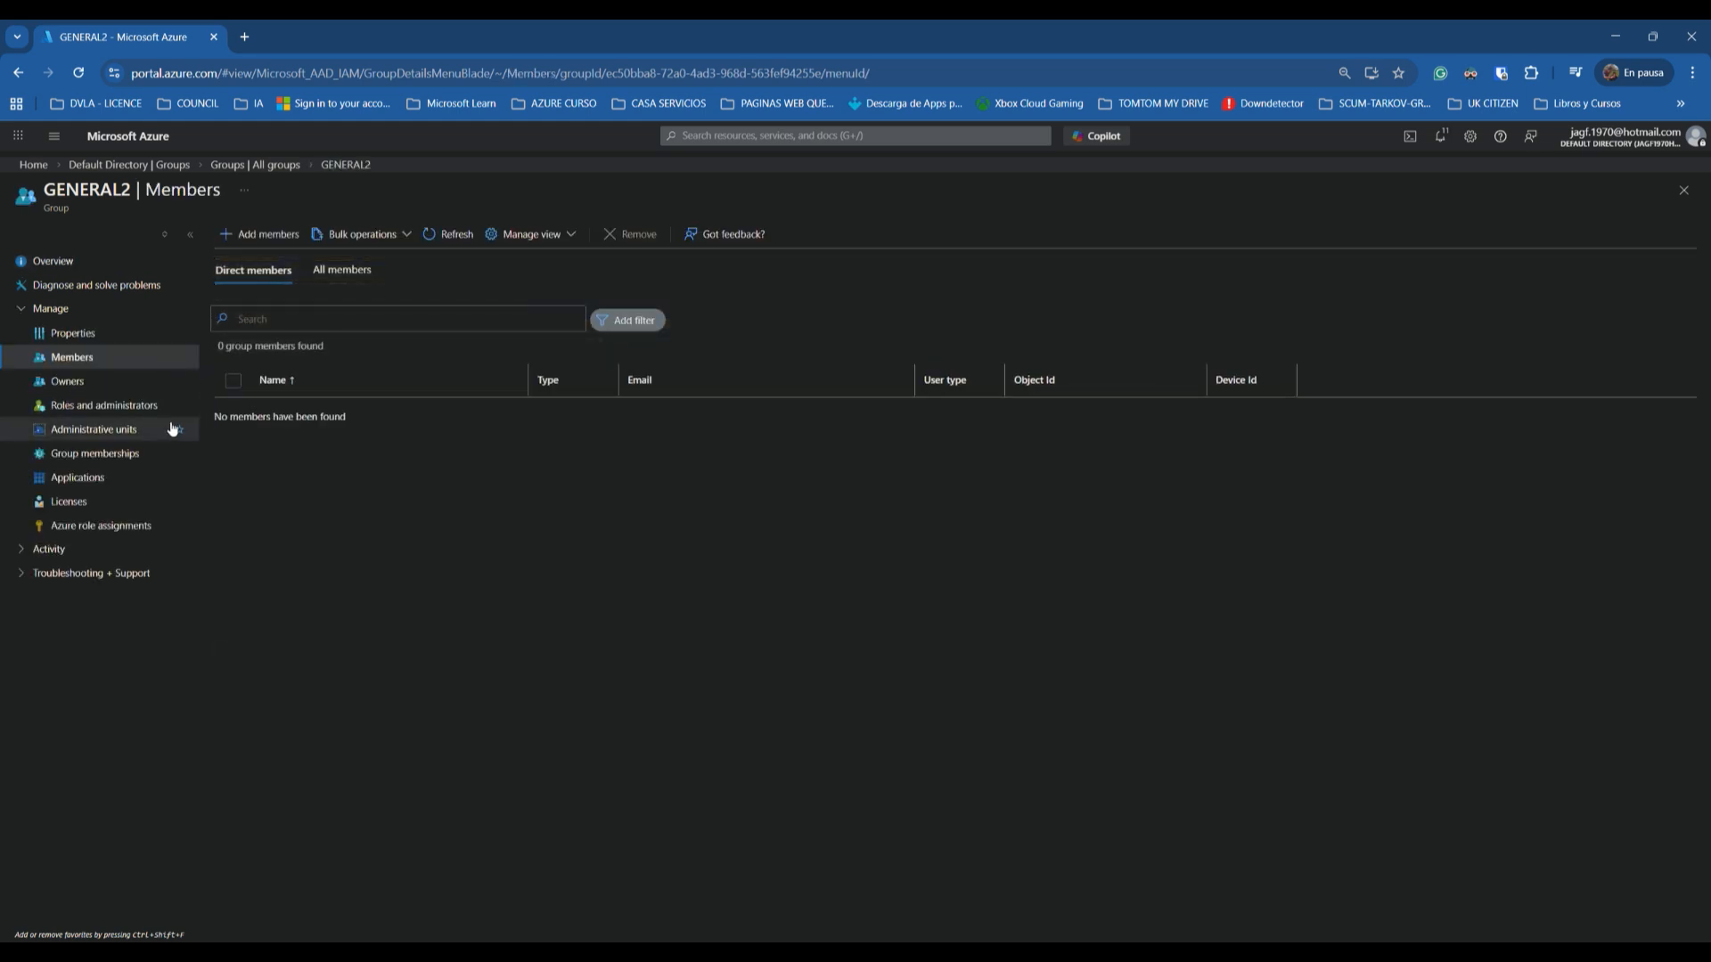
Step: Add users user2.0 and user2.1 to GENERAL2 and reload its member list
left_click(260, 237)
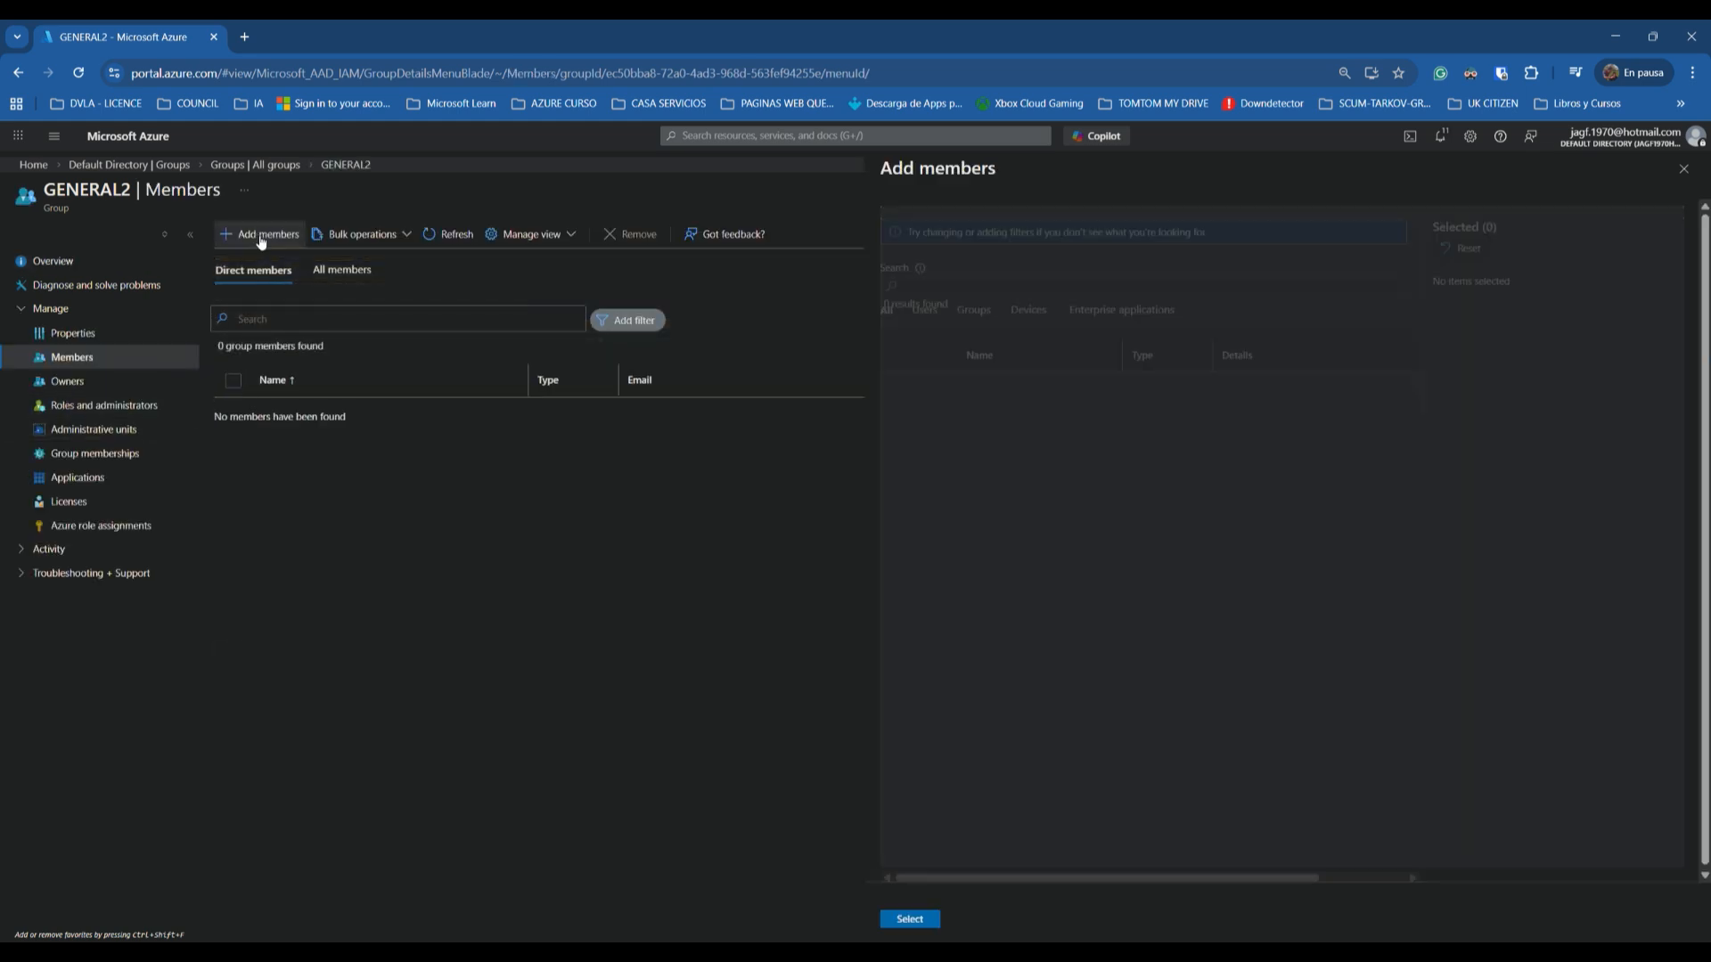
left_click(939, 326)
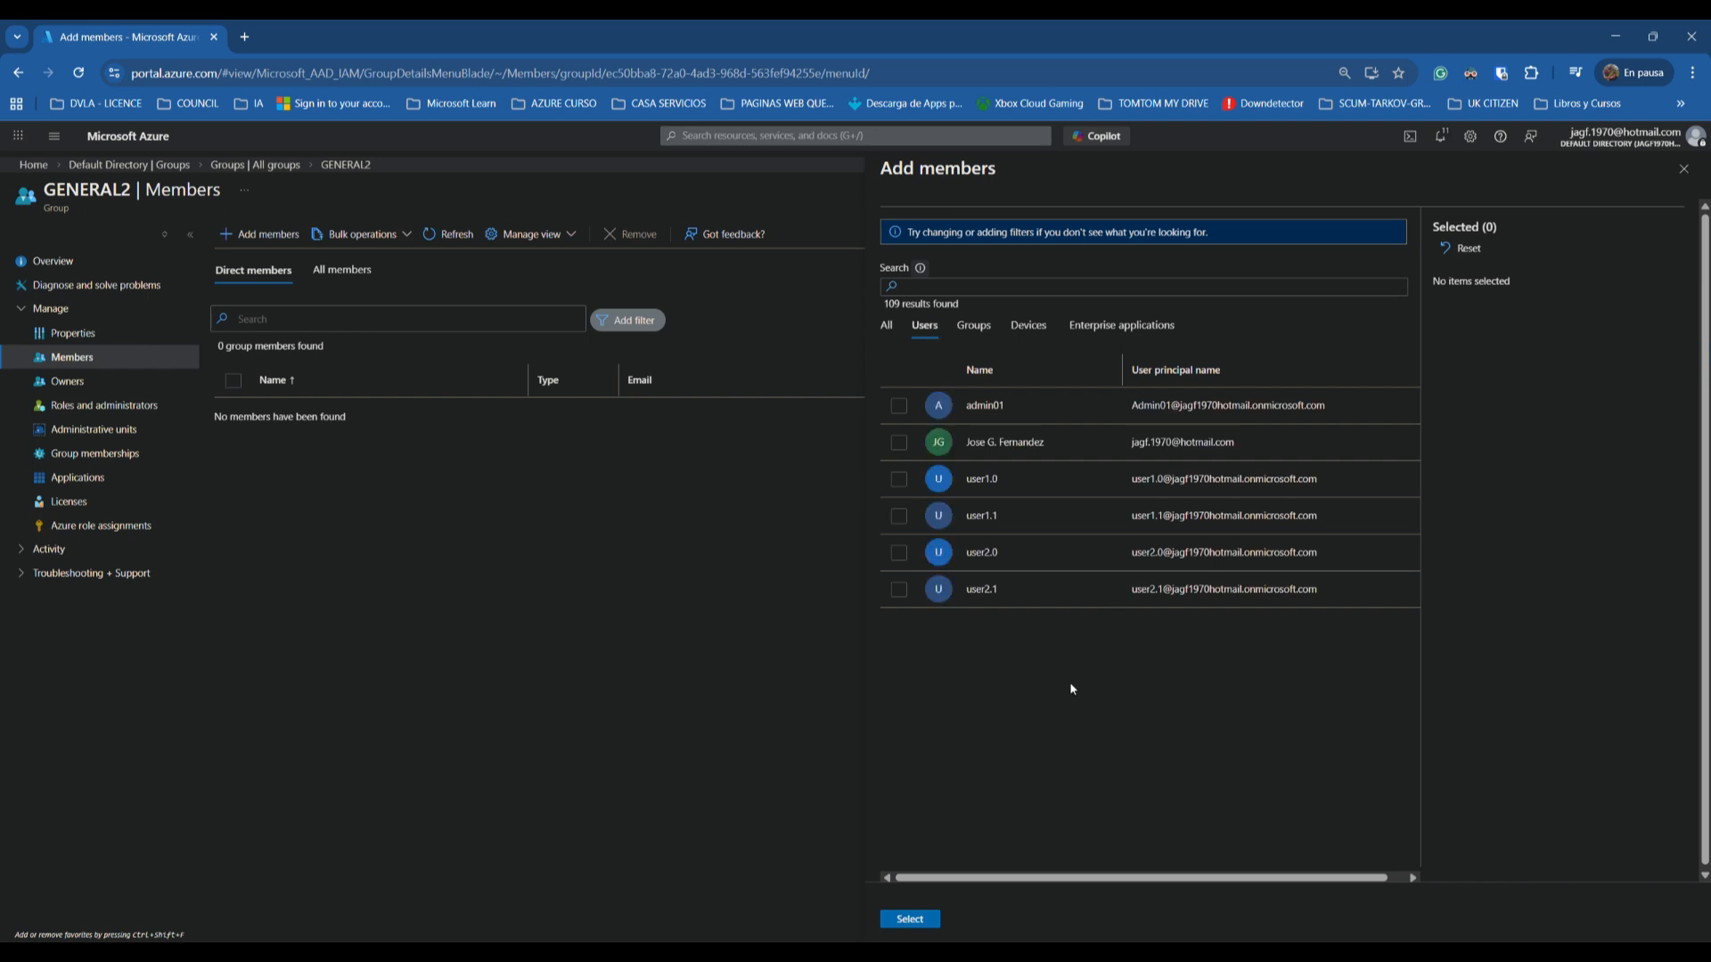
left_click(899, 553)
left_click(898, 589)
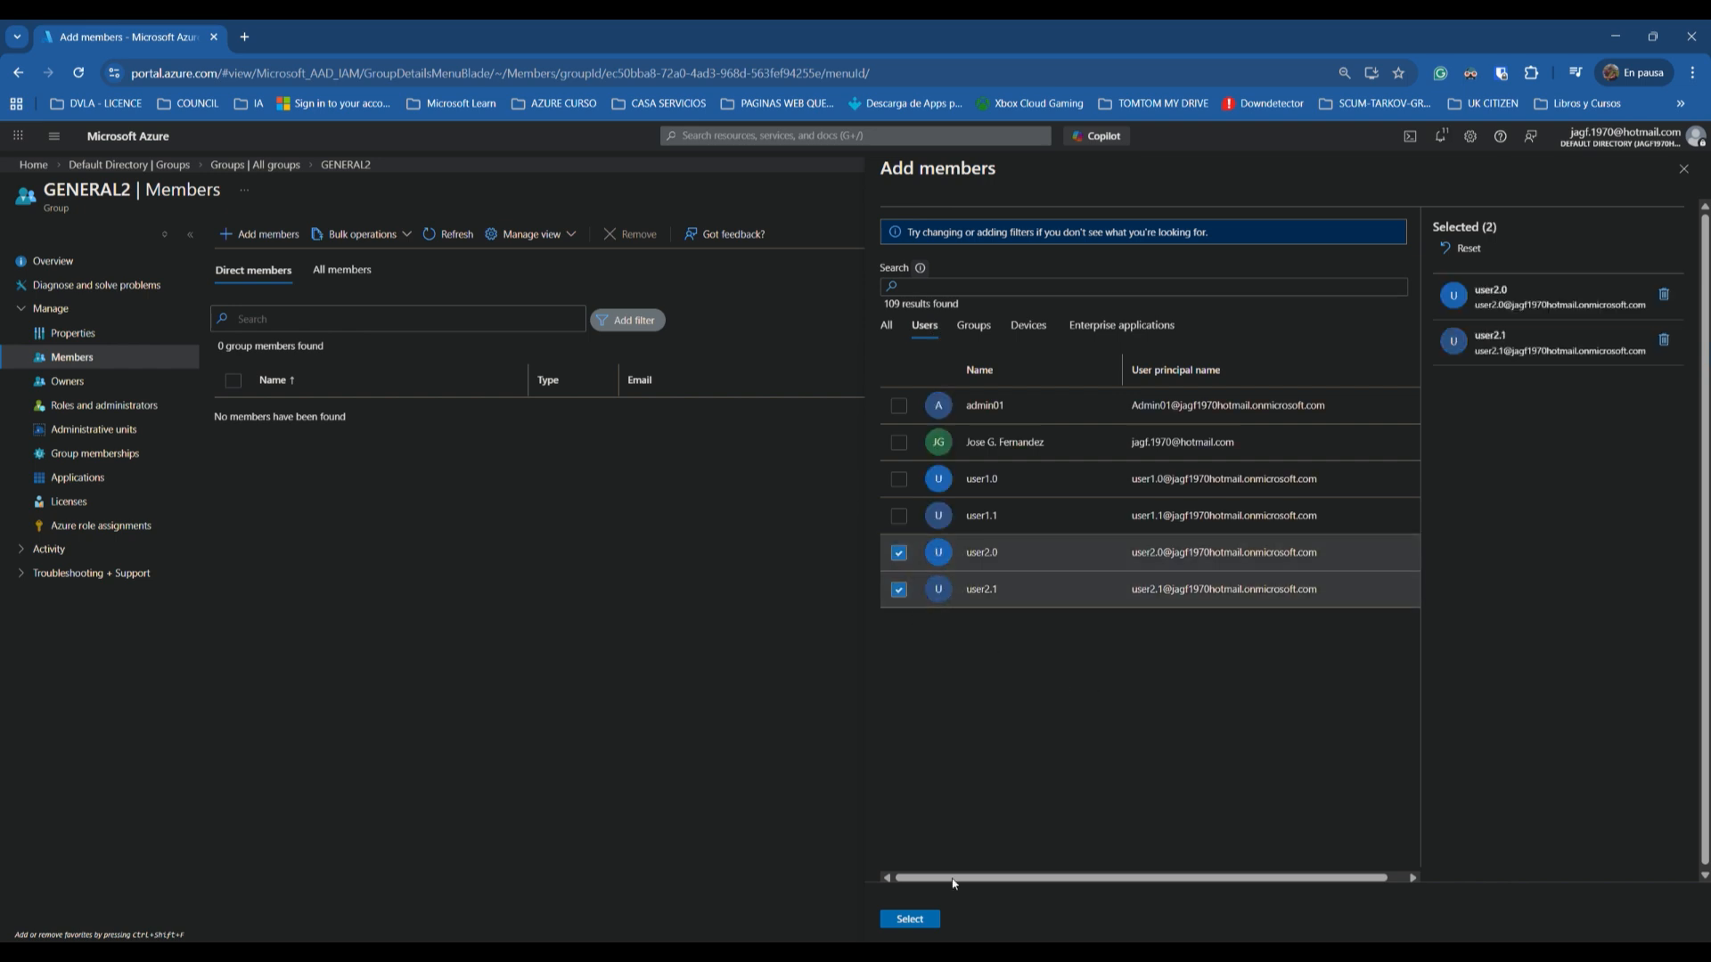
left_click(921, 921)
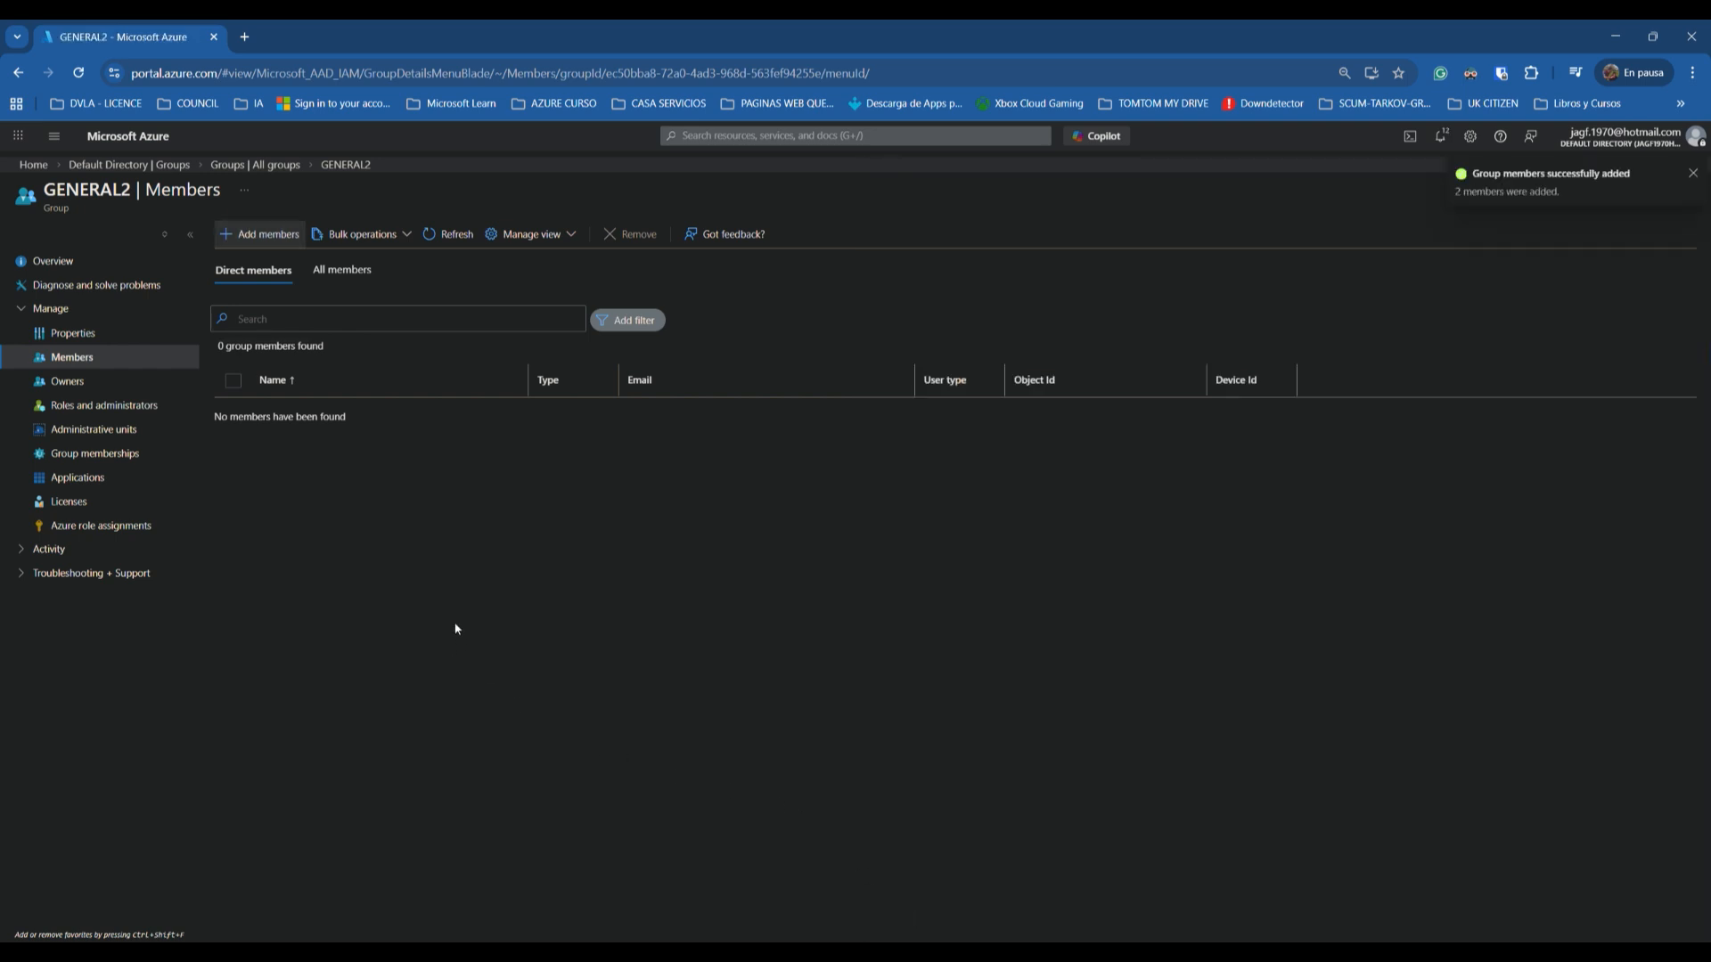
left_click(71, 334)
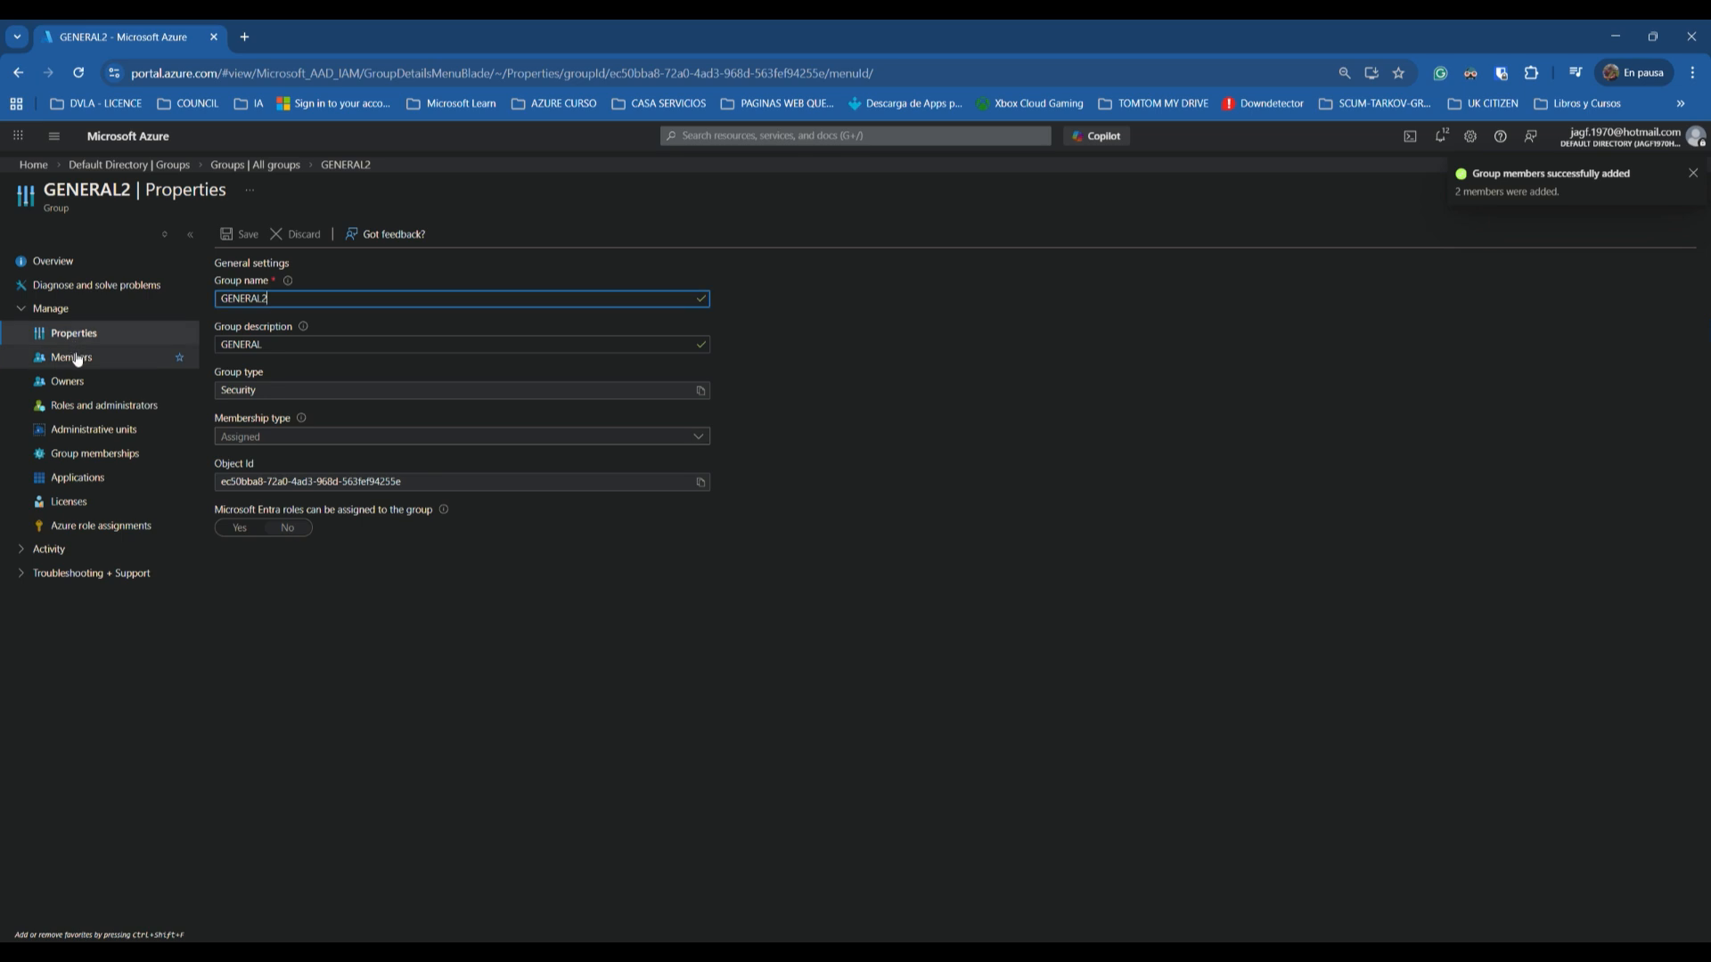
left_click(77, 358)
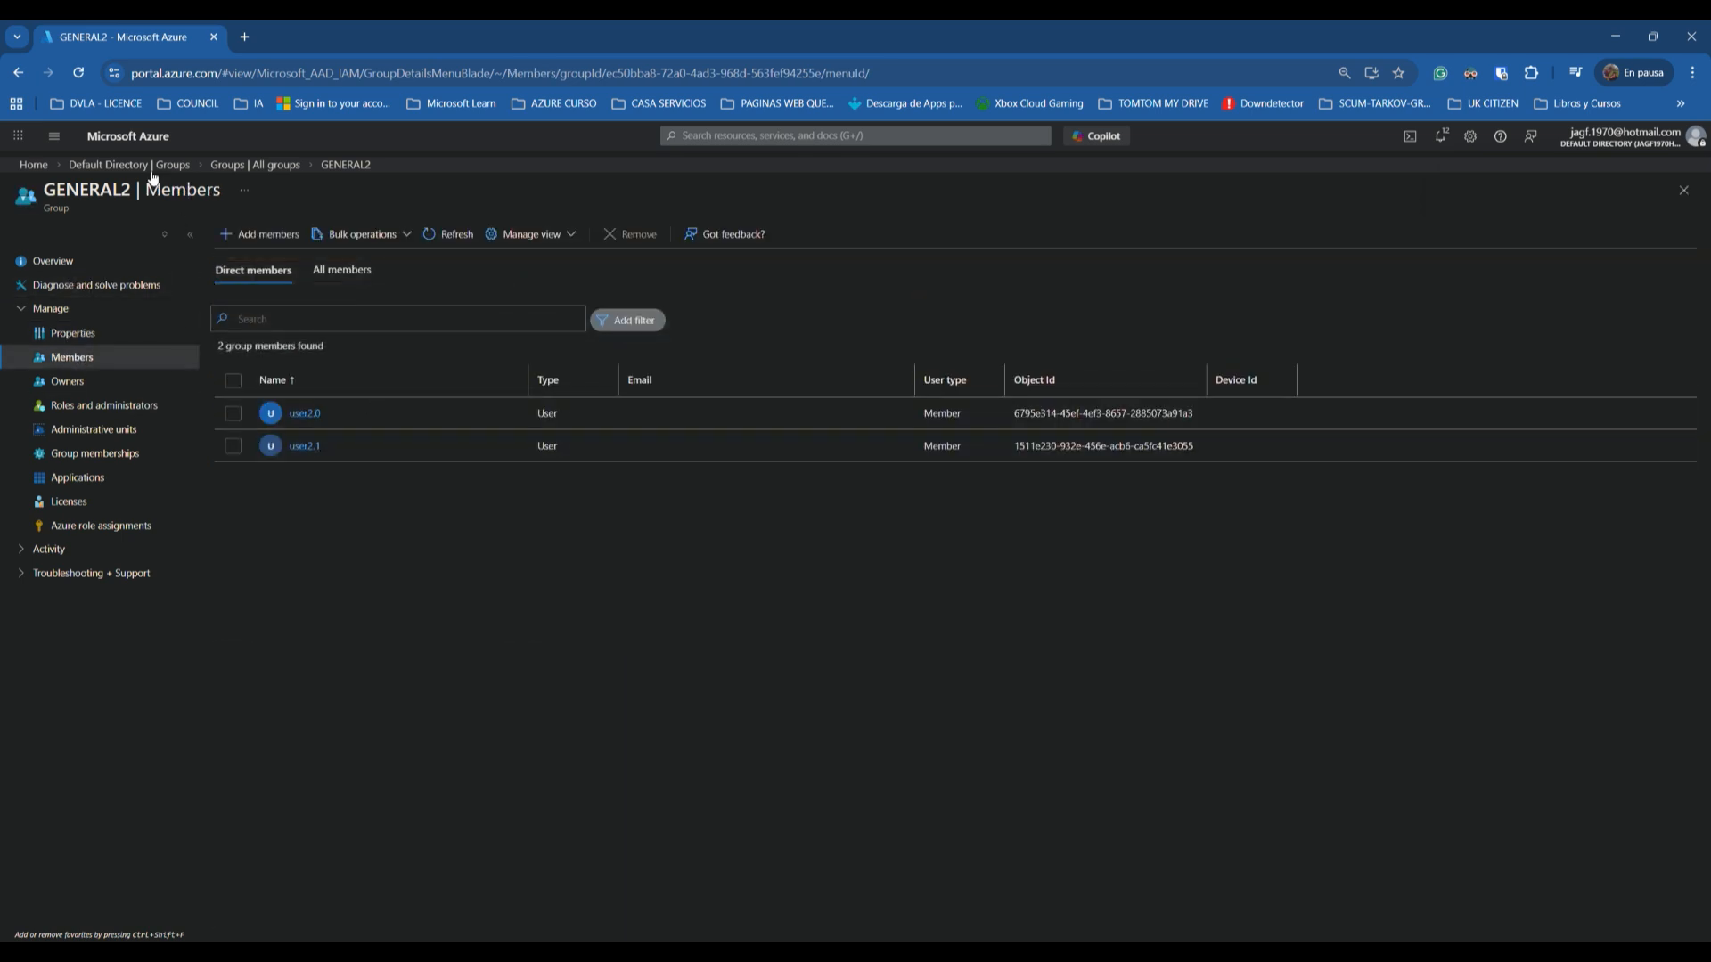
Step: Verify AdminIT has one member and GENERAL1's direct members are user1.0 and user1.1
left_click(277, 165)
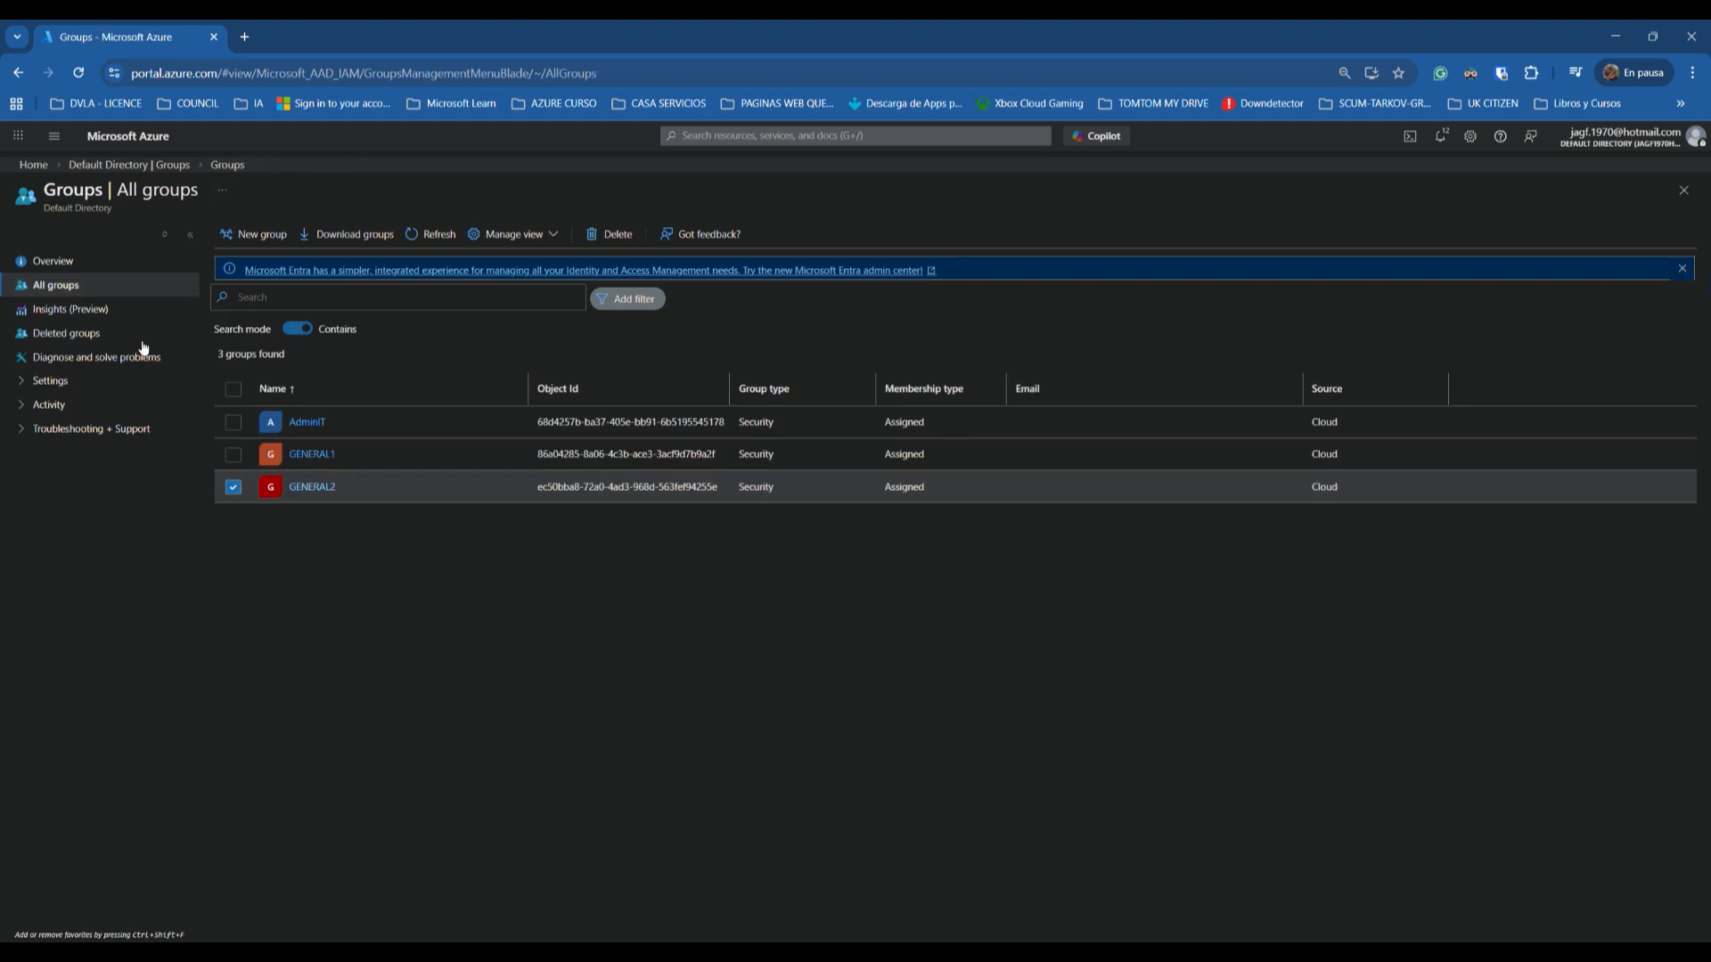
left_click(305, 422)
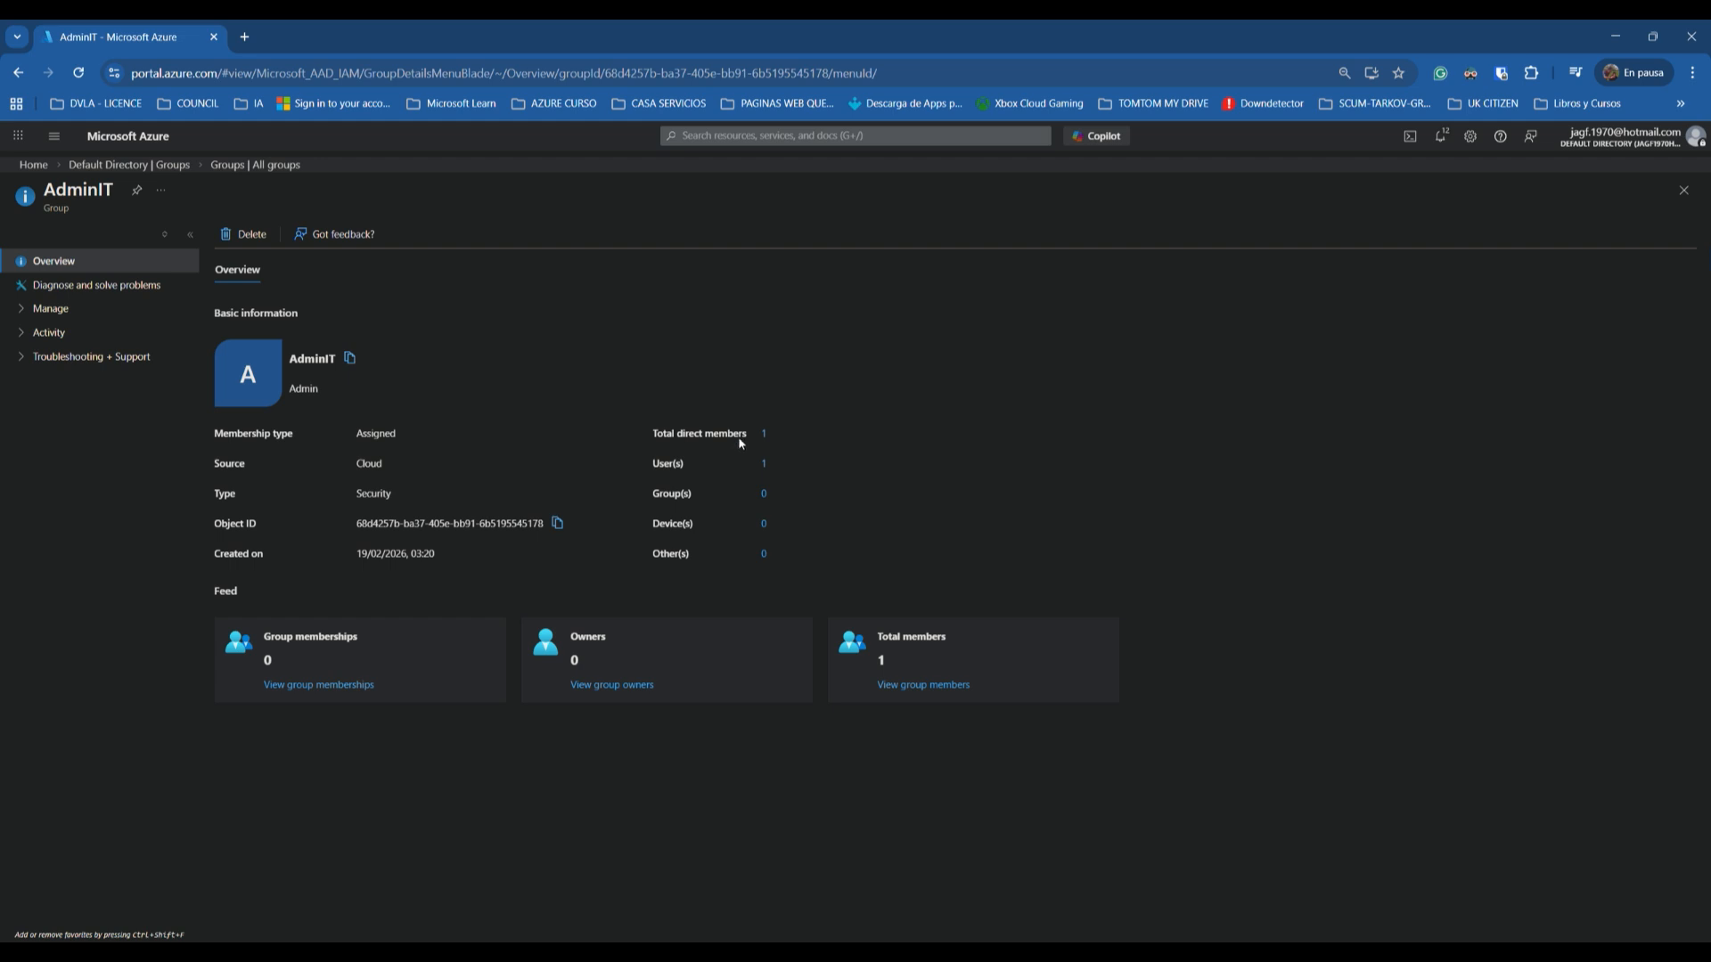
left_click(117, 166)
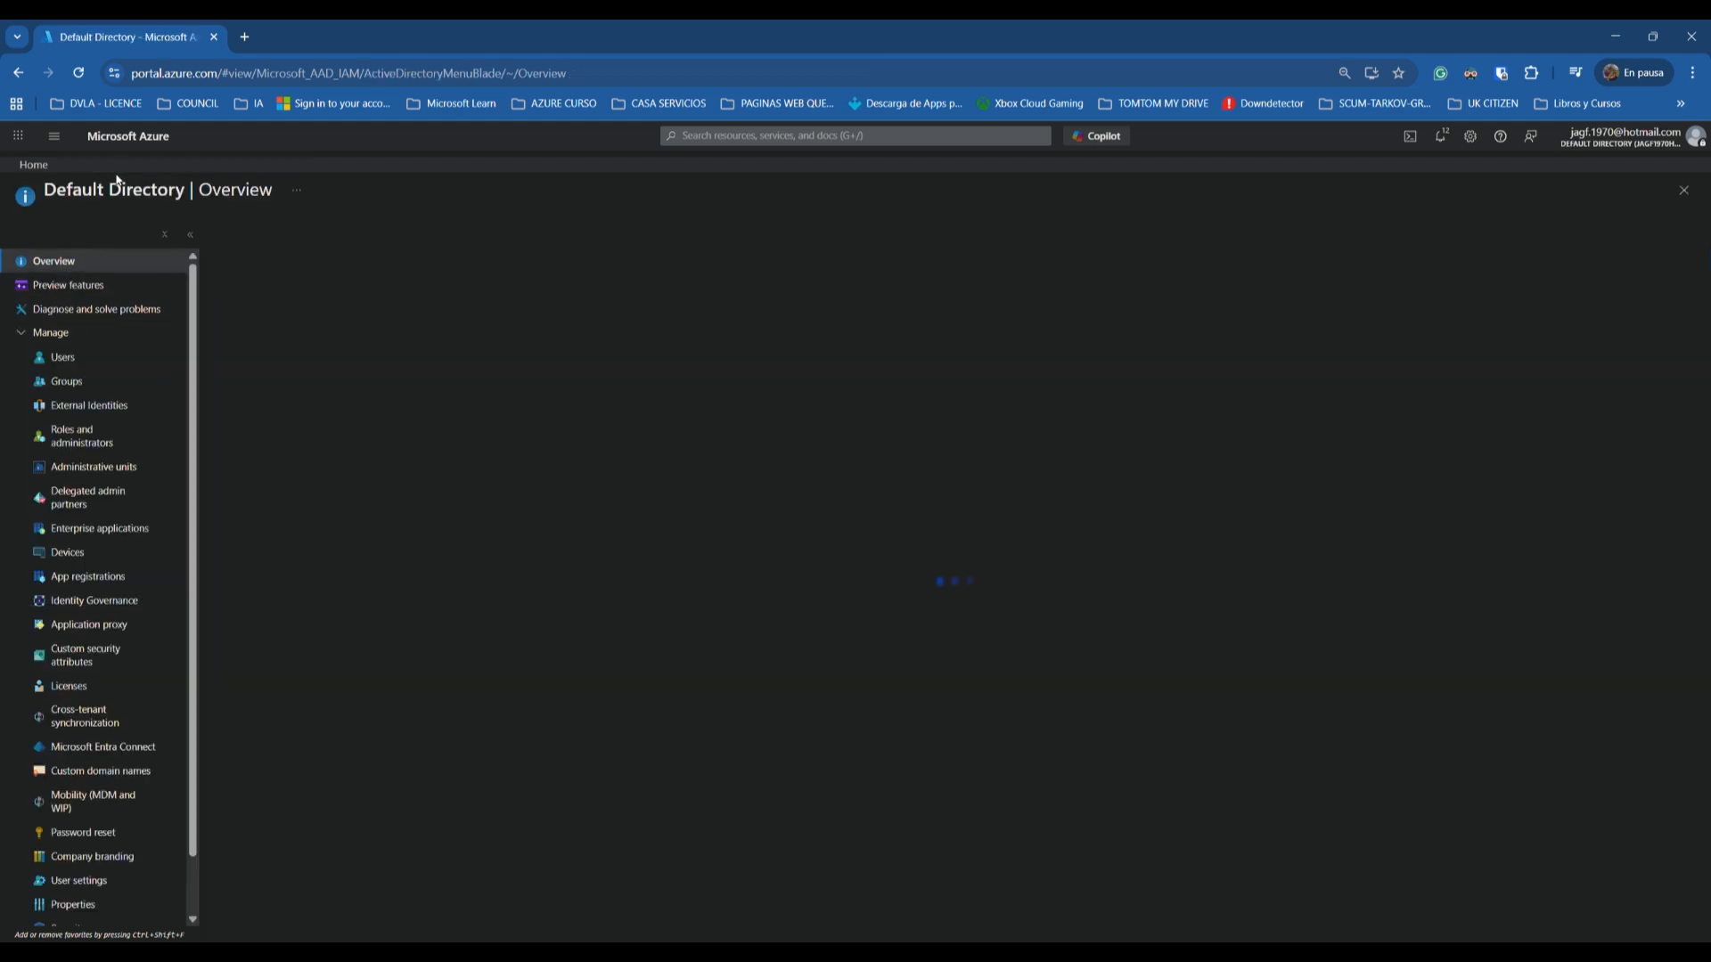
left_click(70, 382)
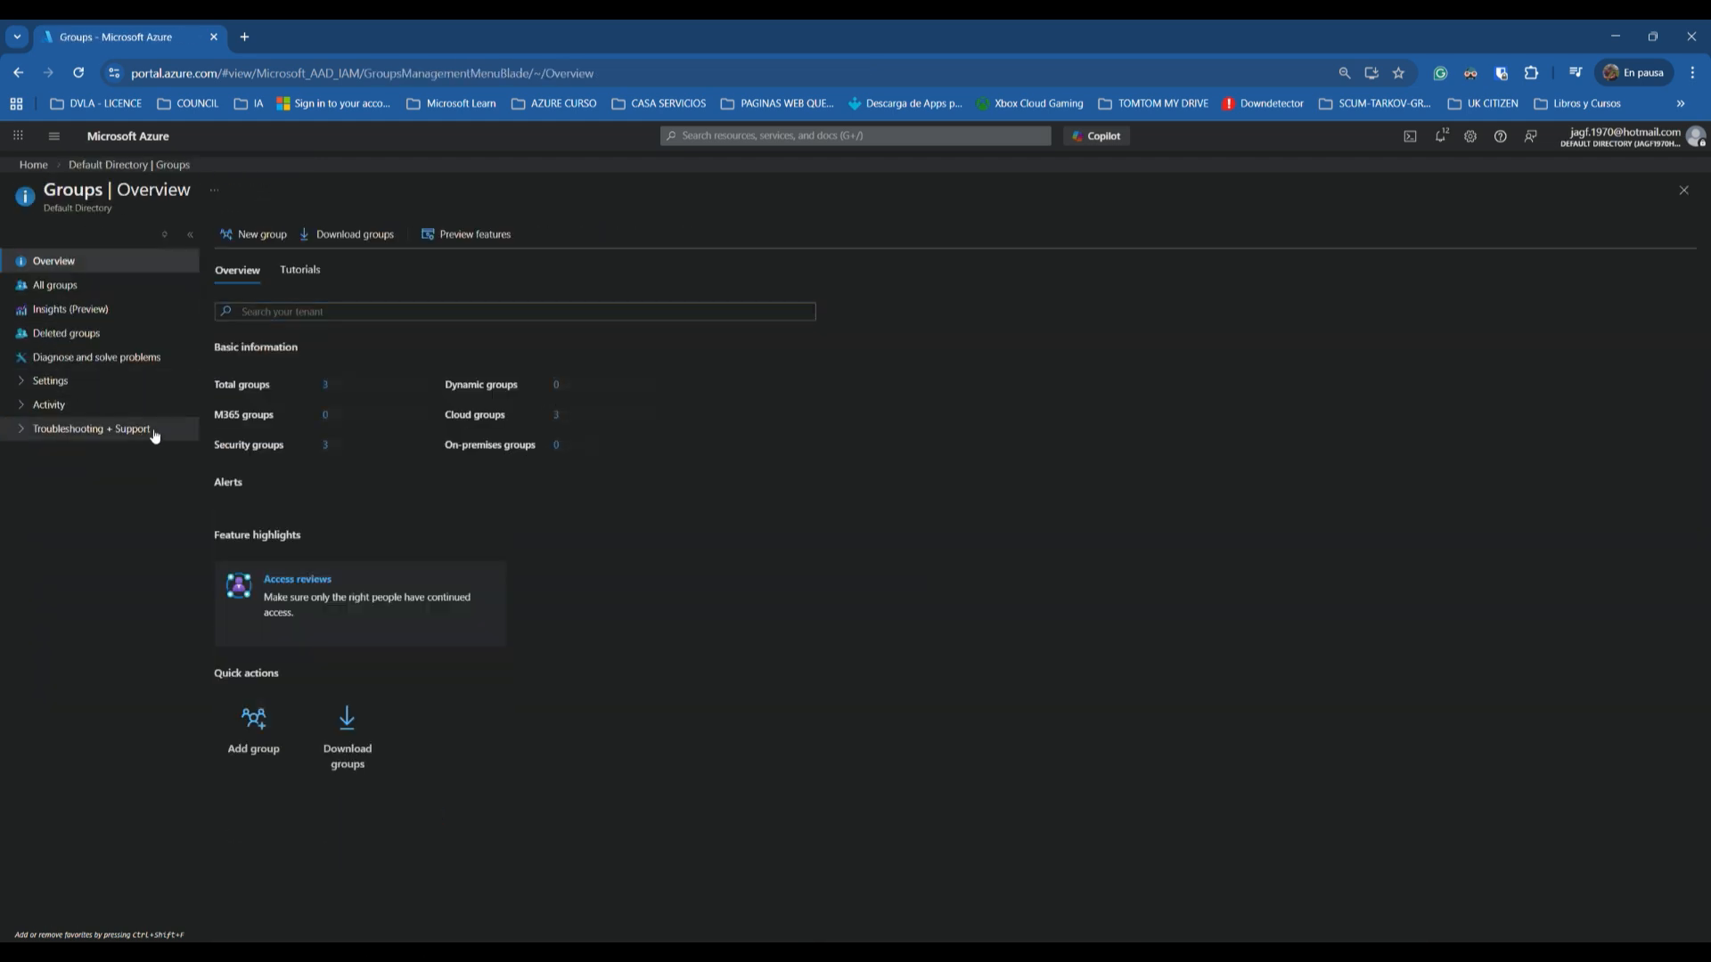
left_click(62, 286)
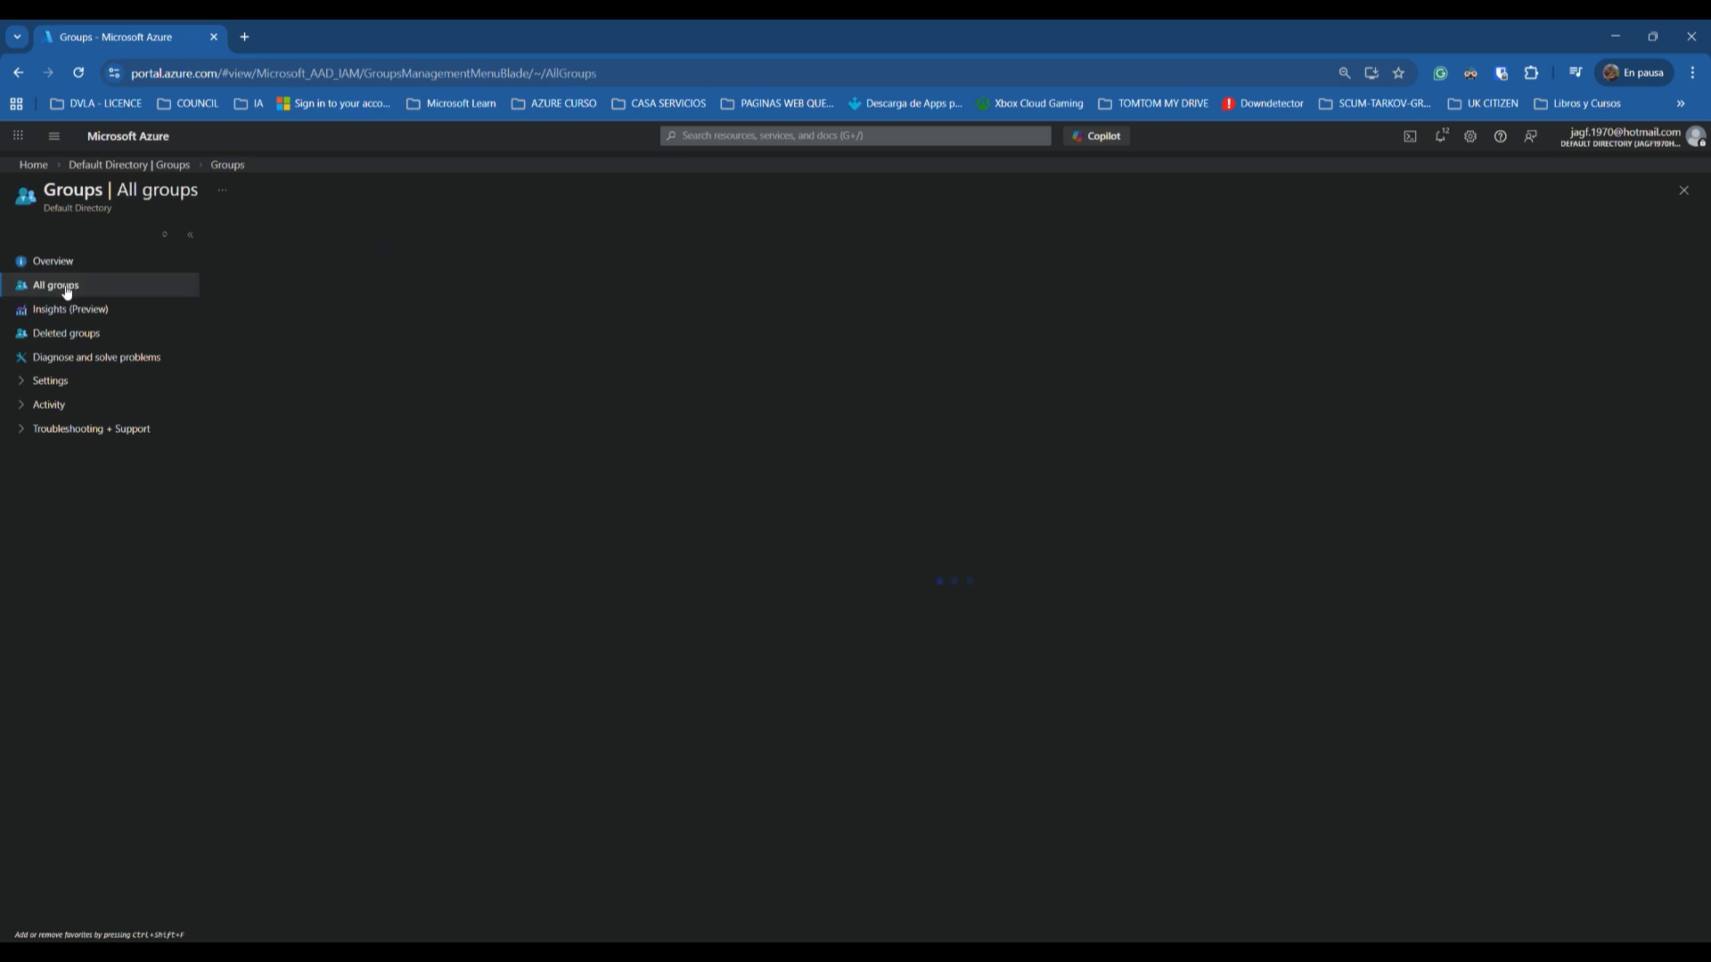
left_click(310, 457)
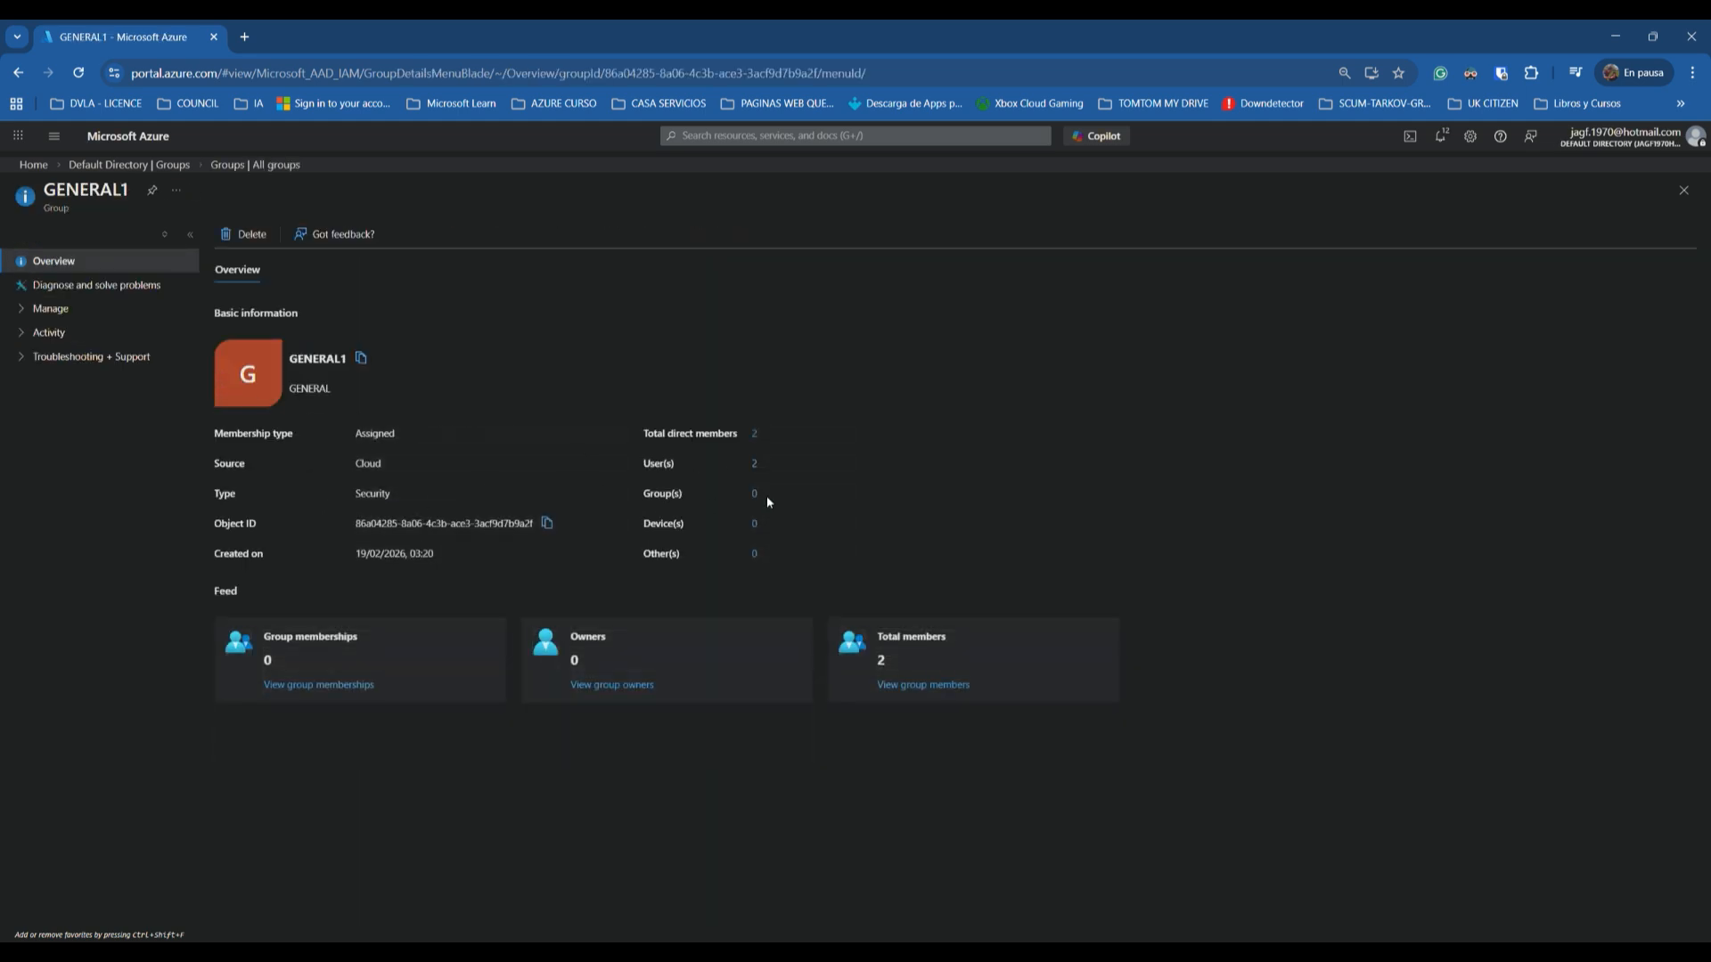
left_click(756, 436)
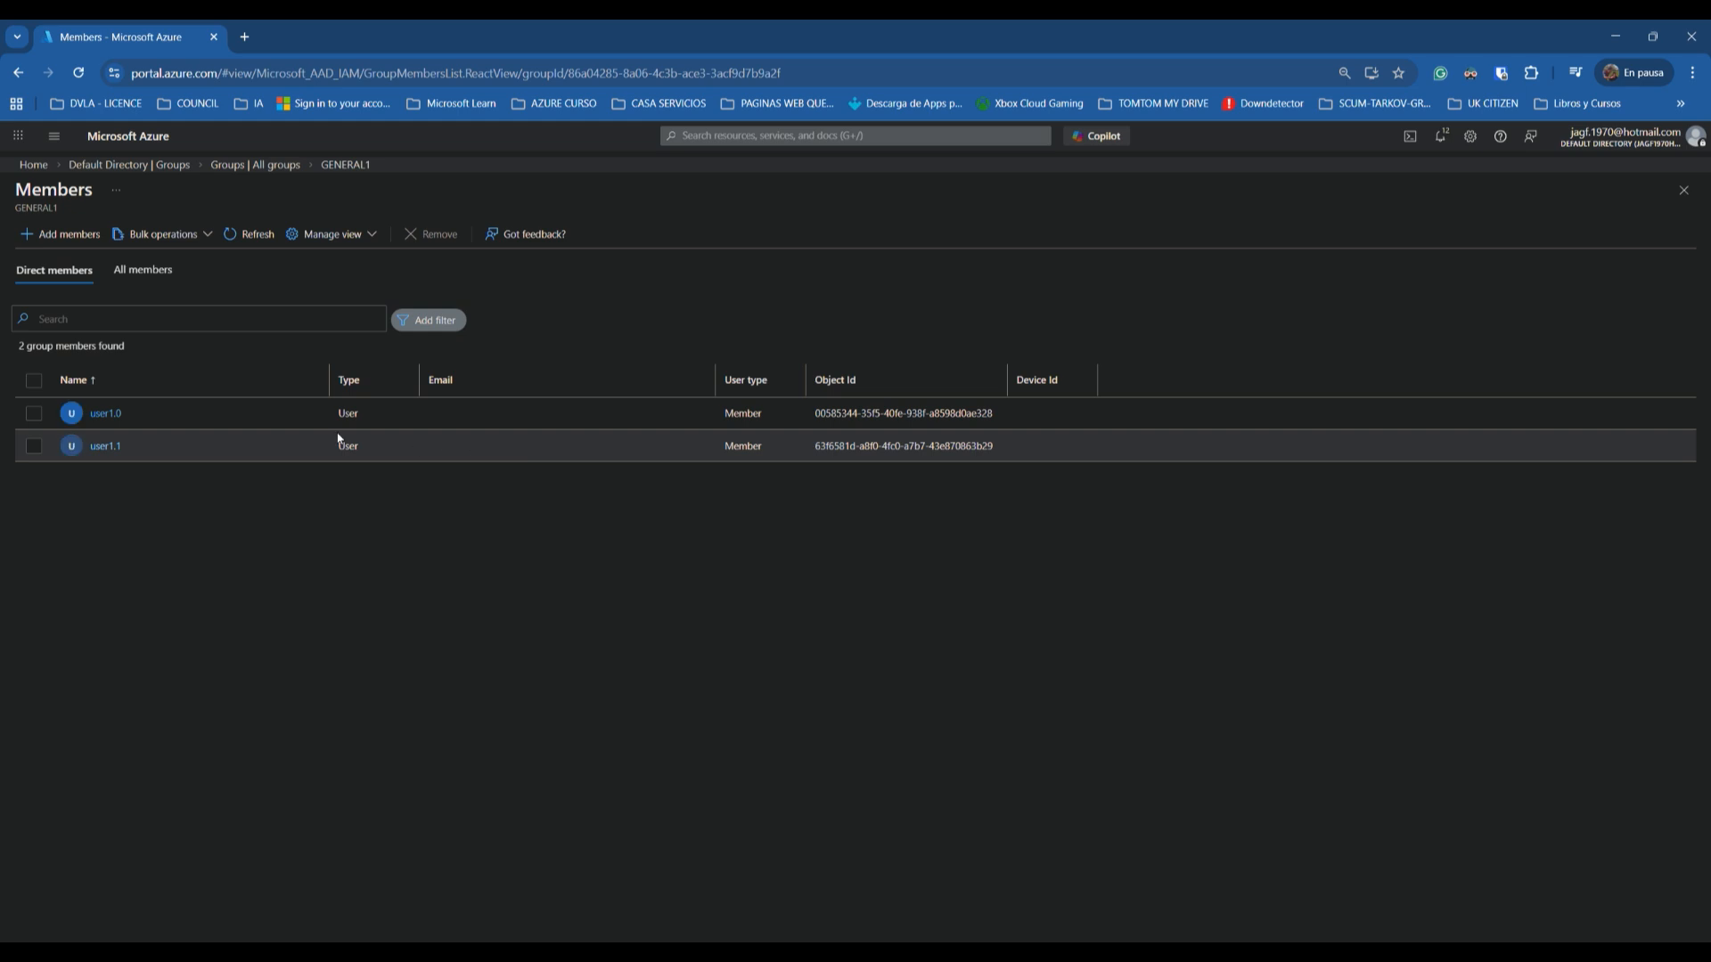
Step: Verify GENERAL2's direct members are user2.0 and user2.1
left_click(256, 165)
left_click(312, 489)
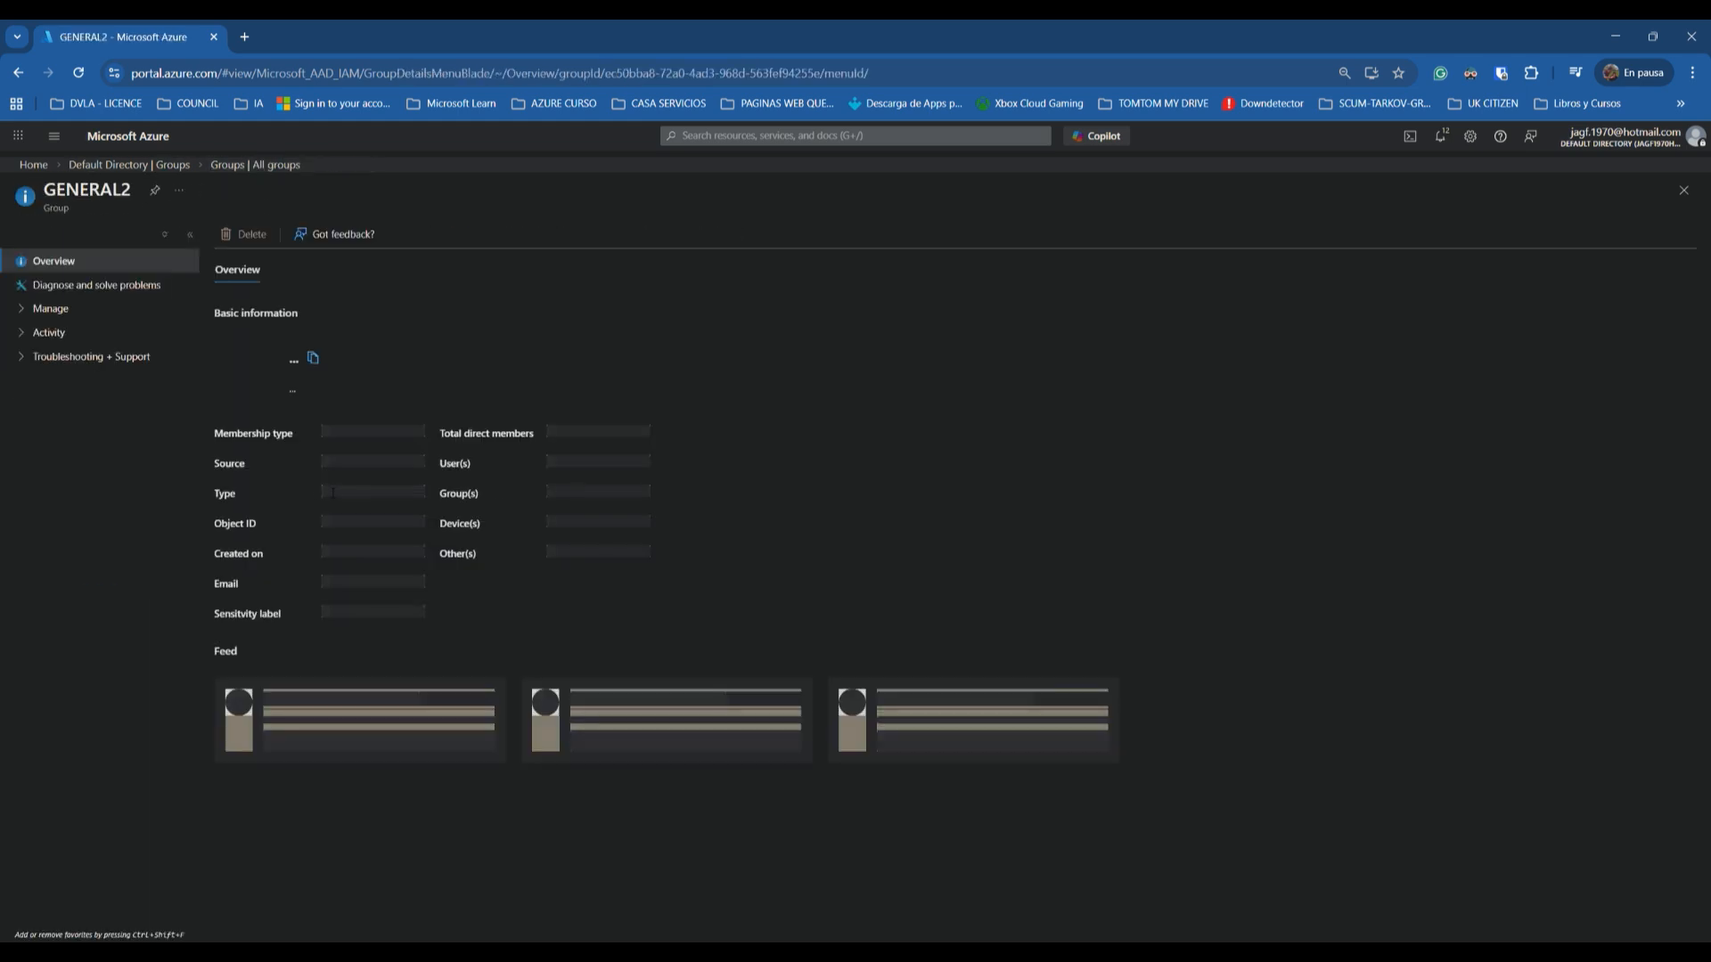
left_click(757, 435)
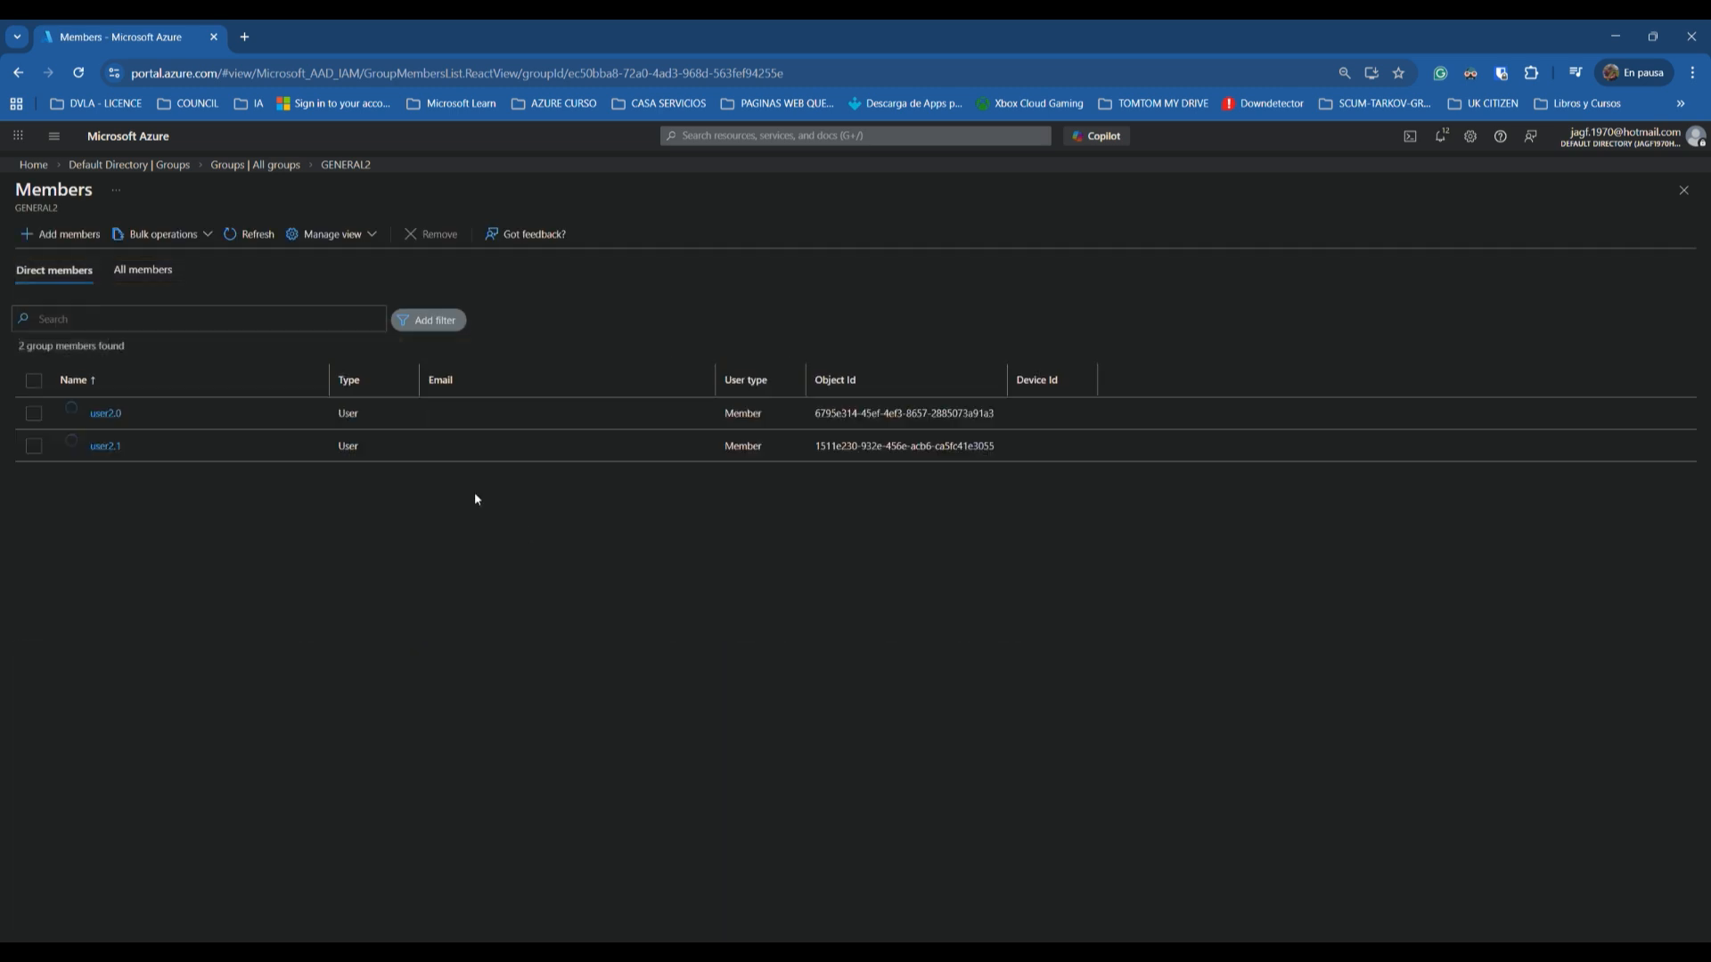